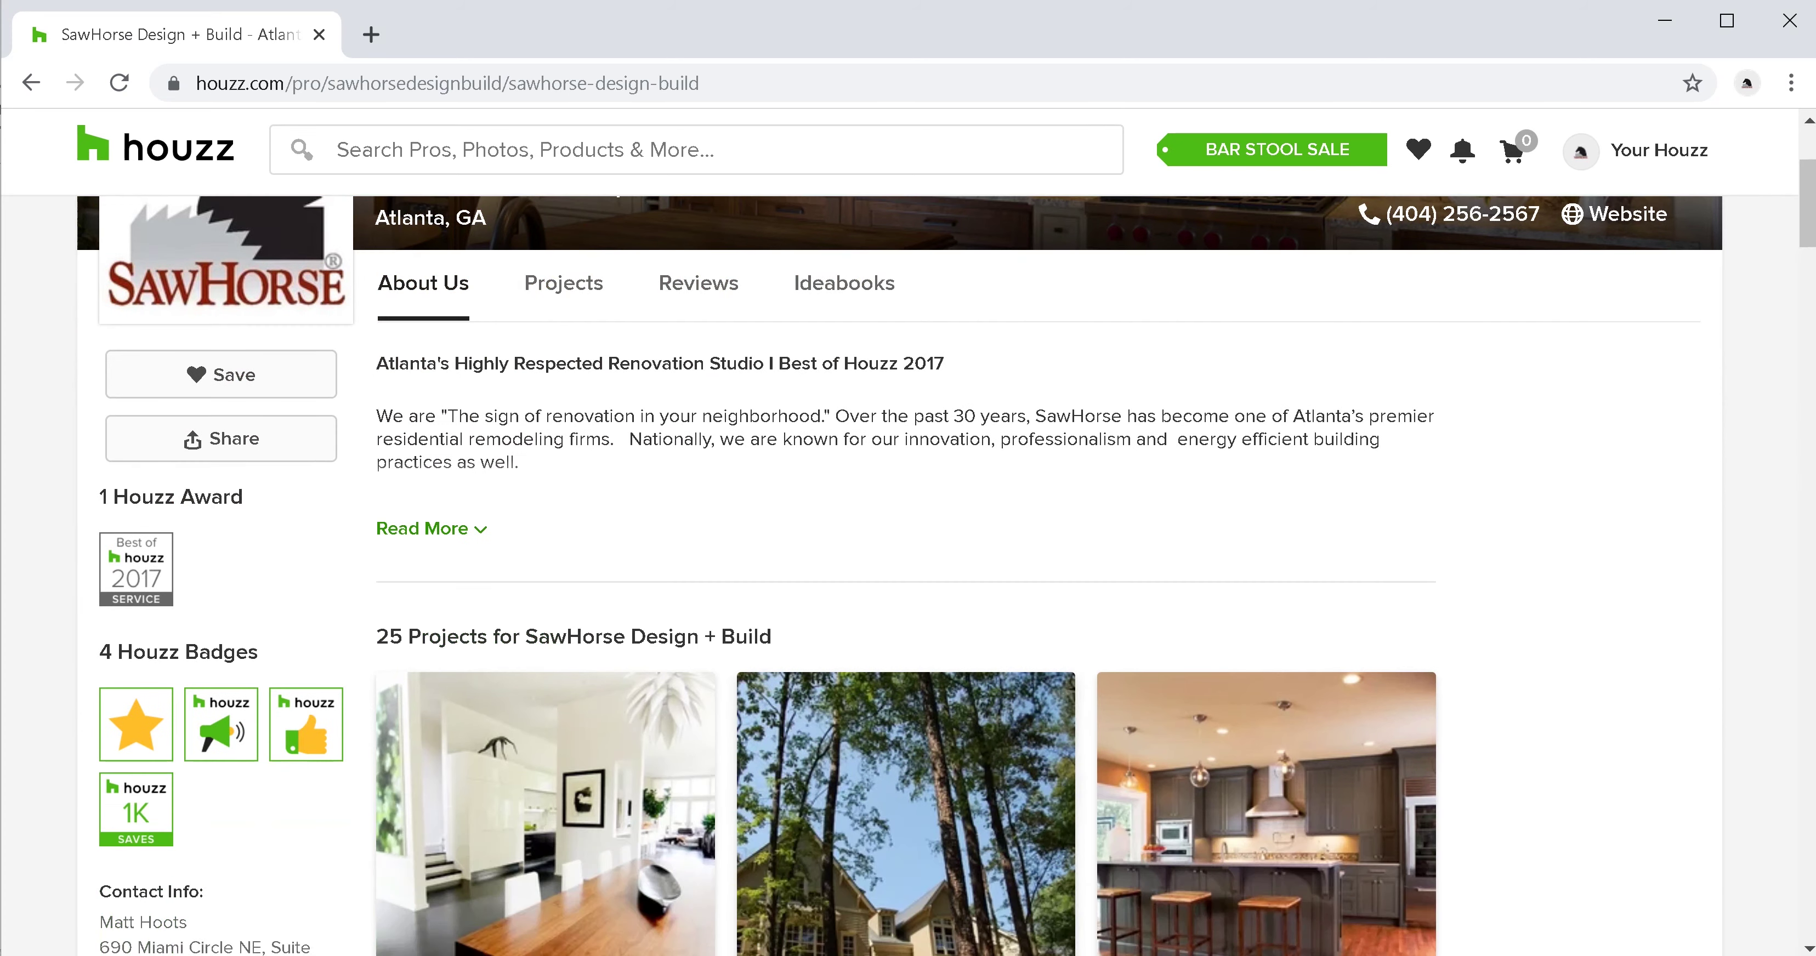
Look over the SawHorse Design + Build profile and open its Atlanta Kitchen Renovation project
scroll(906, 811, down, 4)
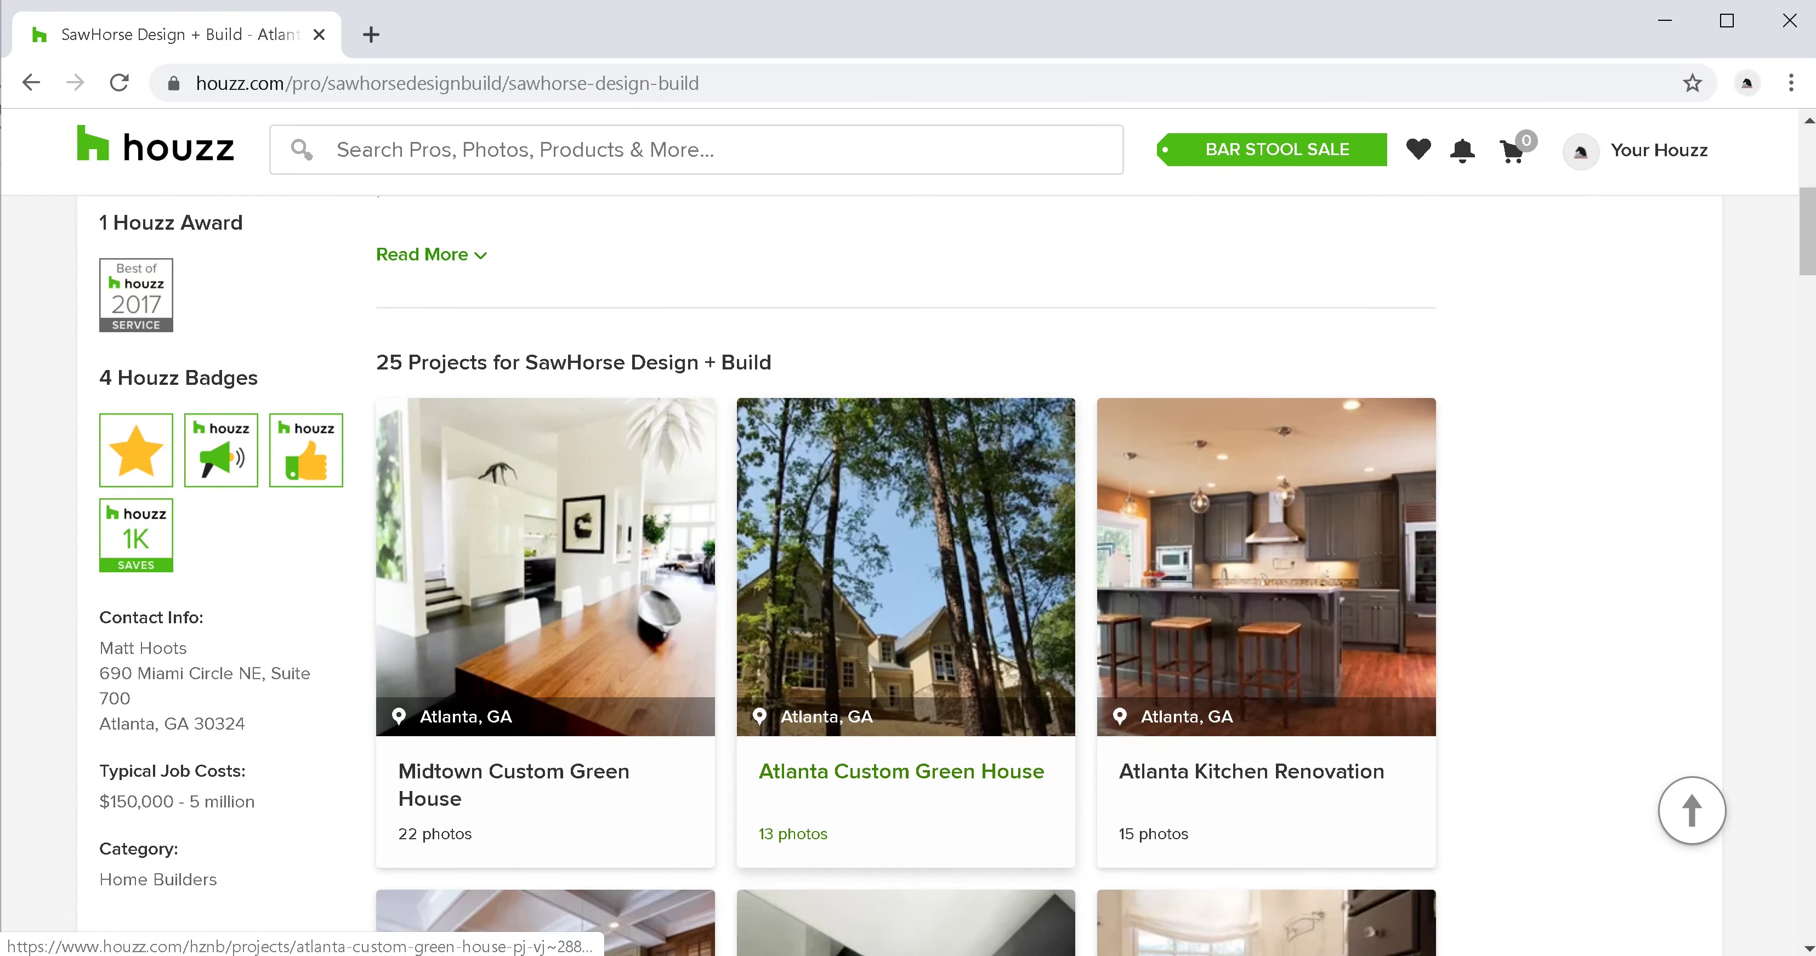
scroll(905, 811, up, 4)
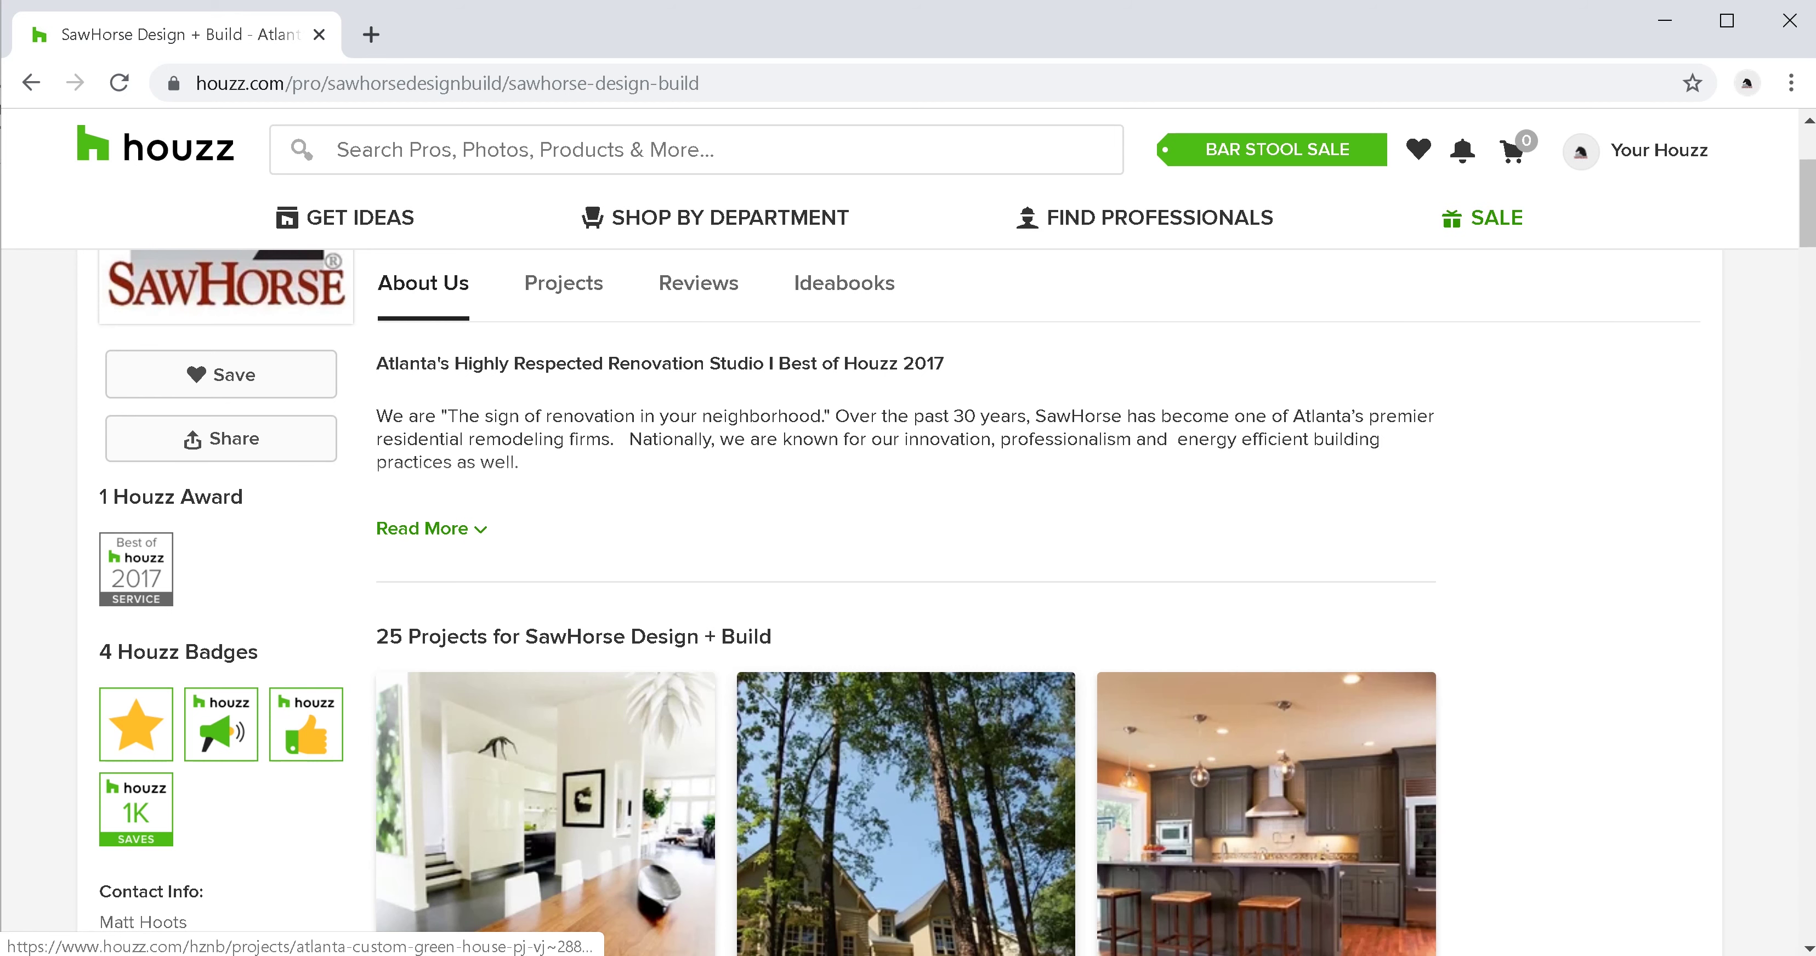
scroll(905, 776, down, 2)
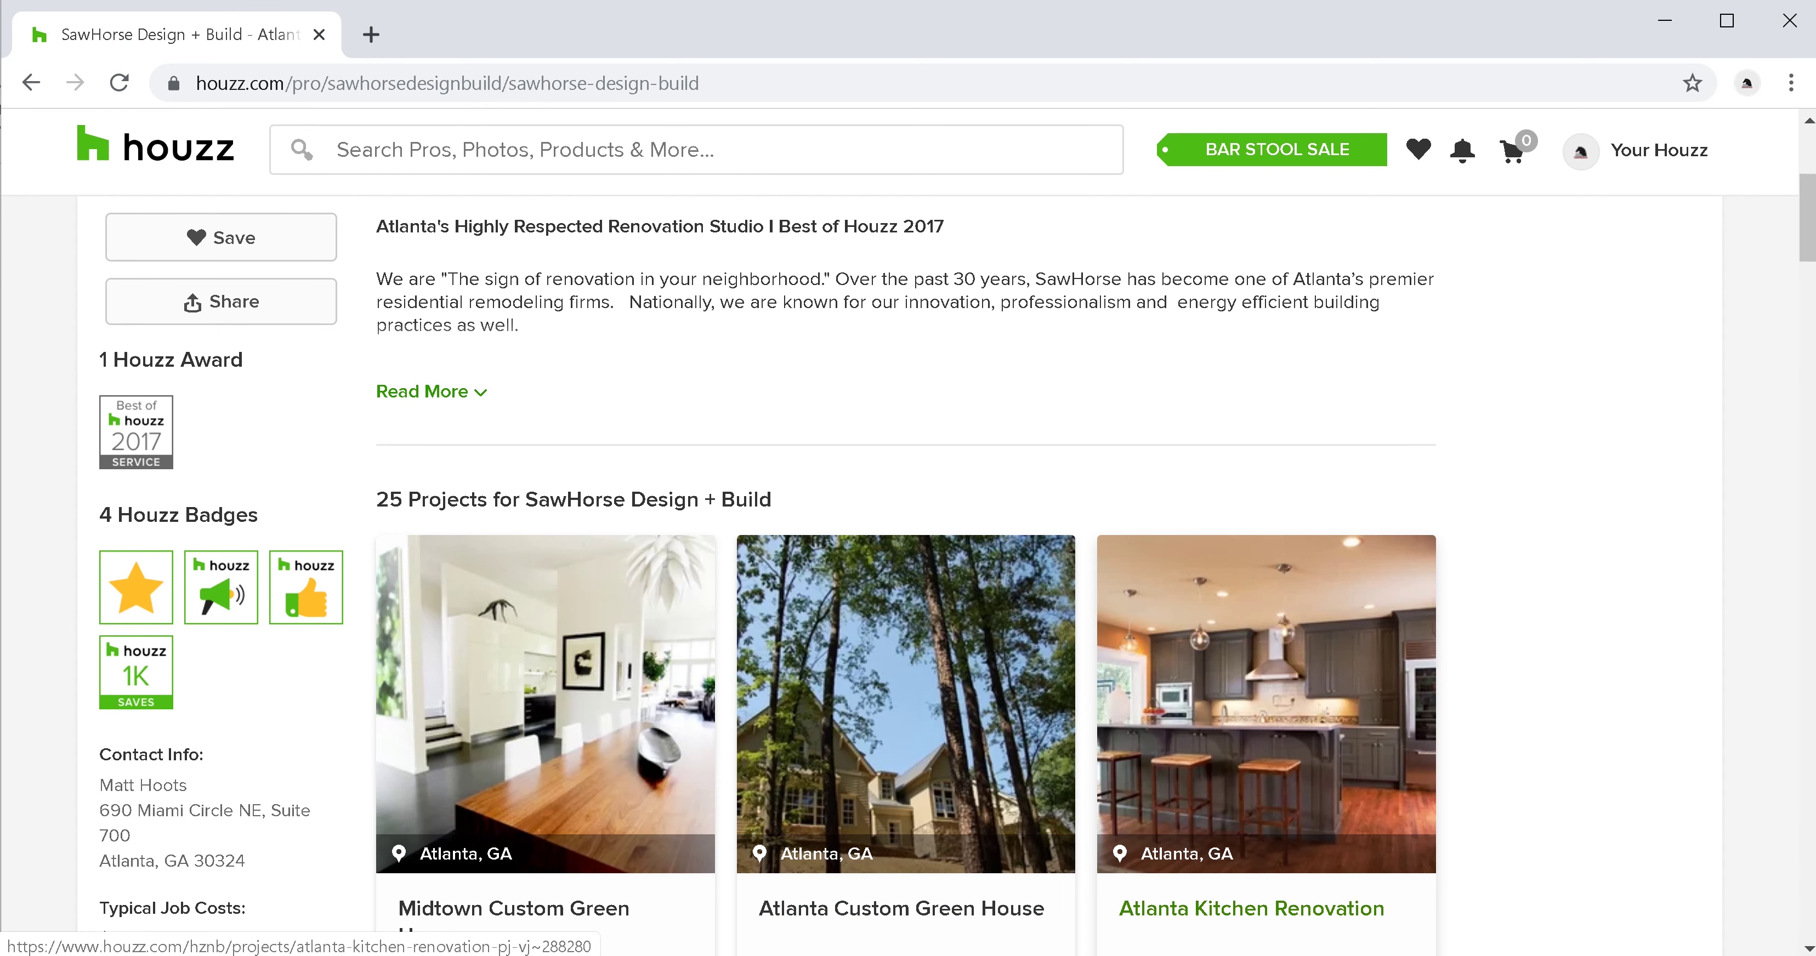
click(1251, 909)
scroll(1028, 705, down, 5)
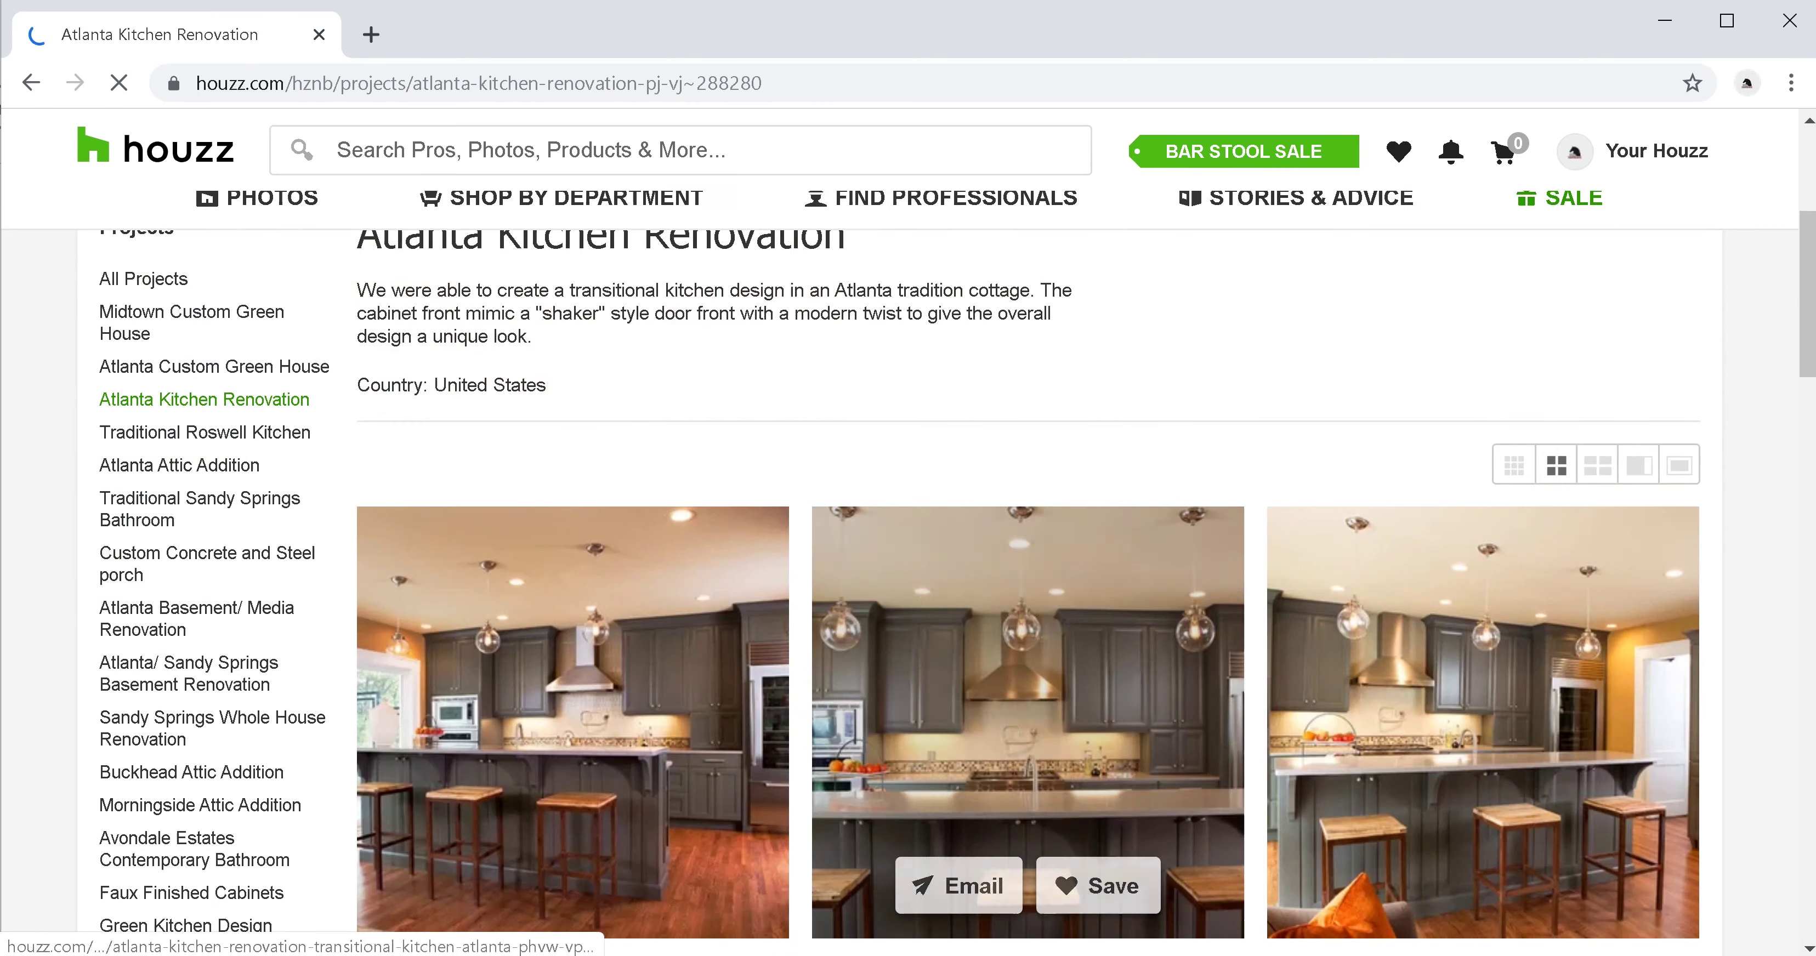
Save the project's first photo to the Modern Kitchen Idea ideabook with the notes "I like the cabinets" and "I do not like the floors", dismissing the Chrome extension offer
scroll(1028, 706, down, 2)
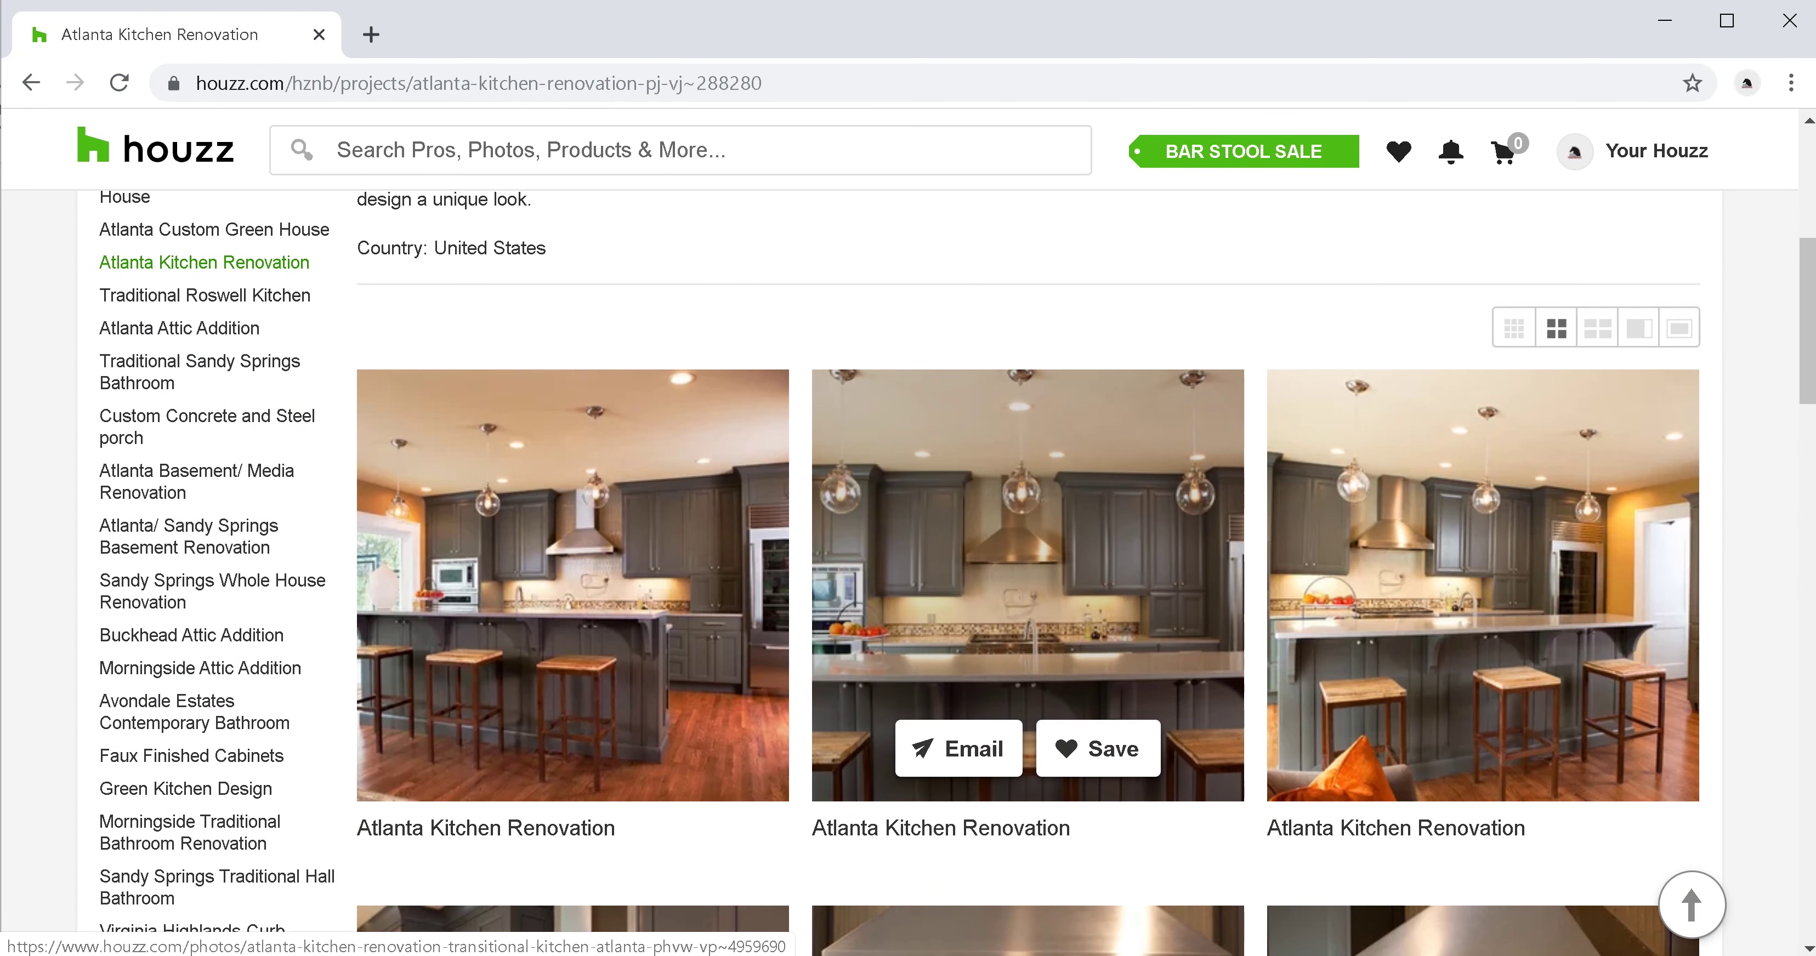
scroll(1028, 592, down, 2)
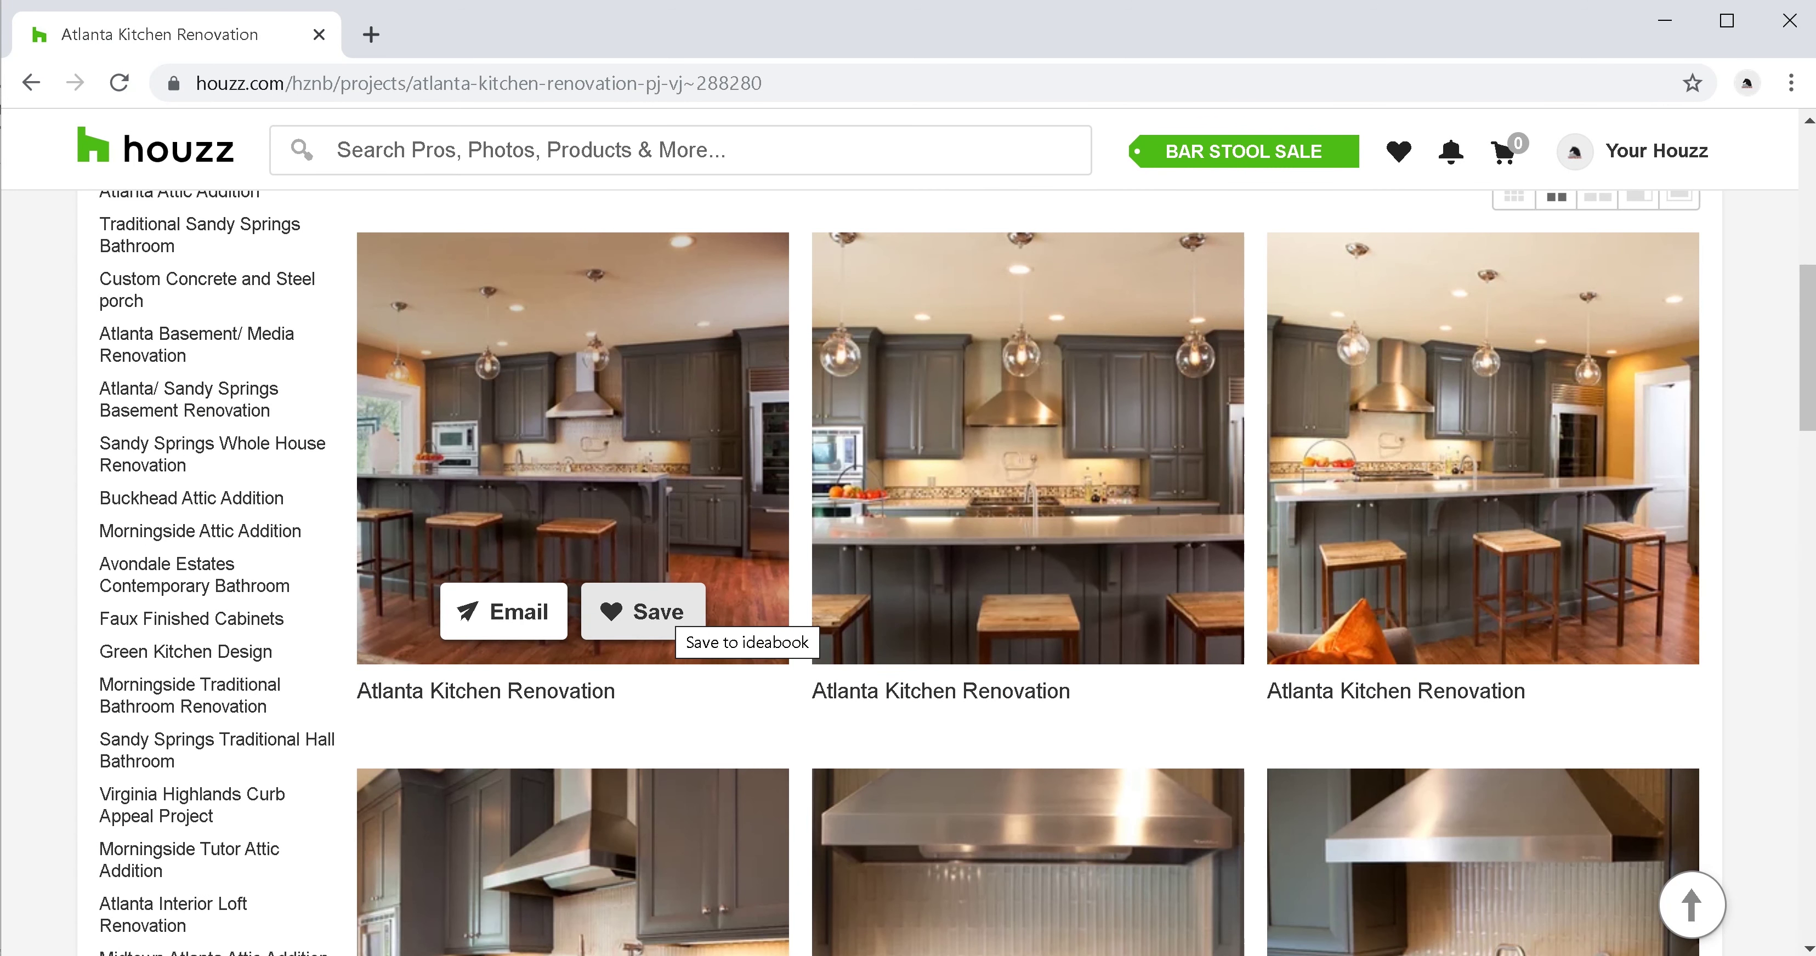
click(659, 611)
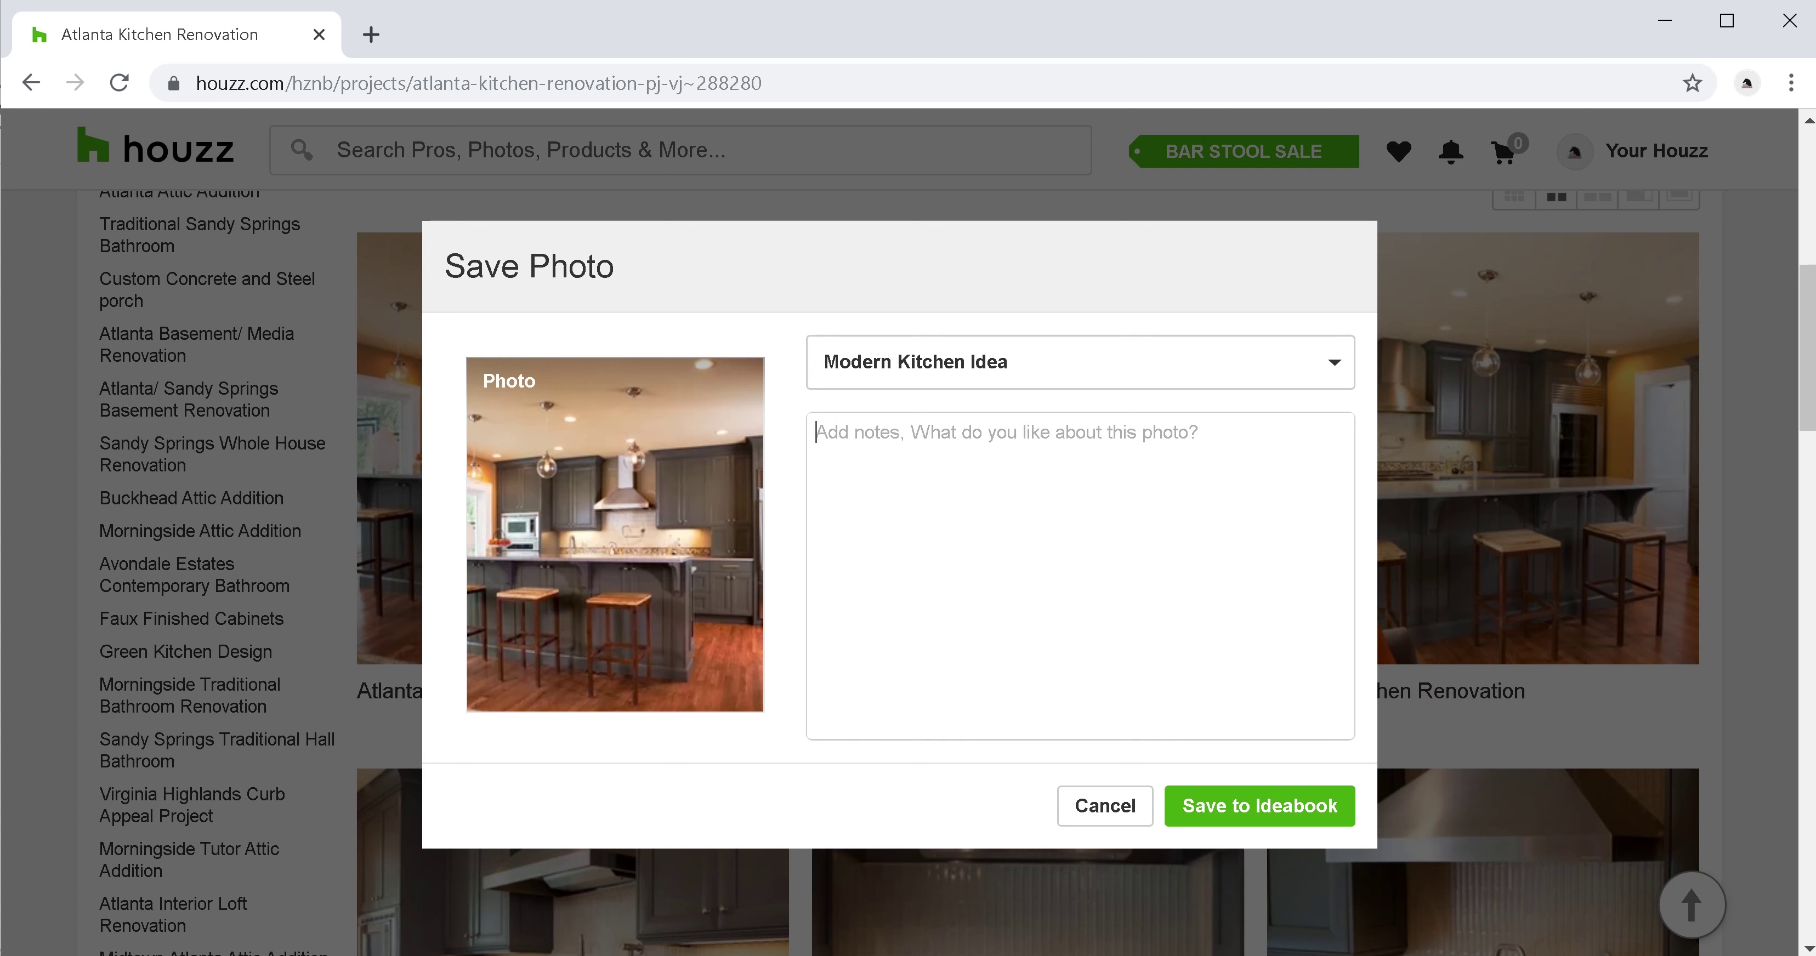
text(I like )
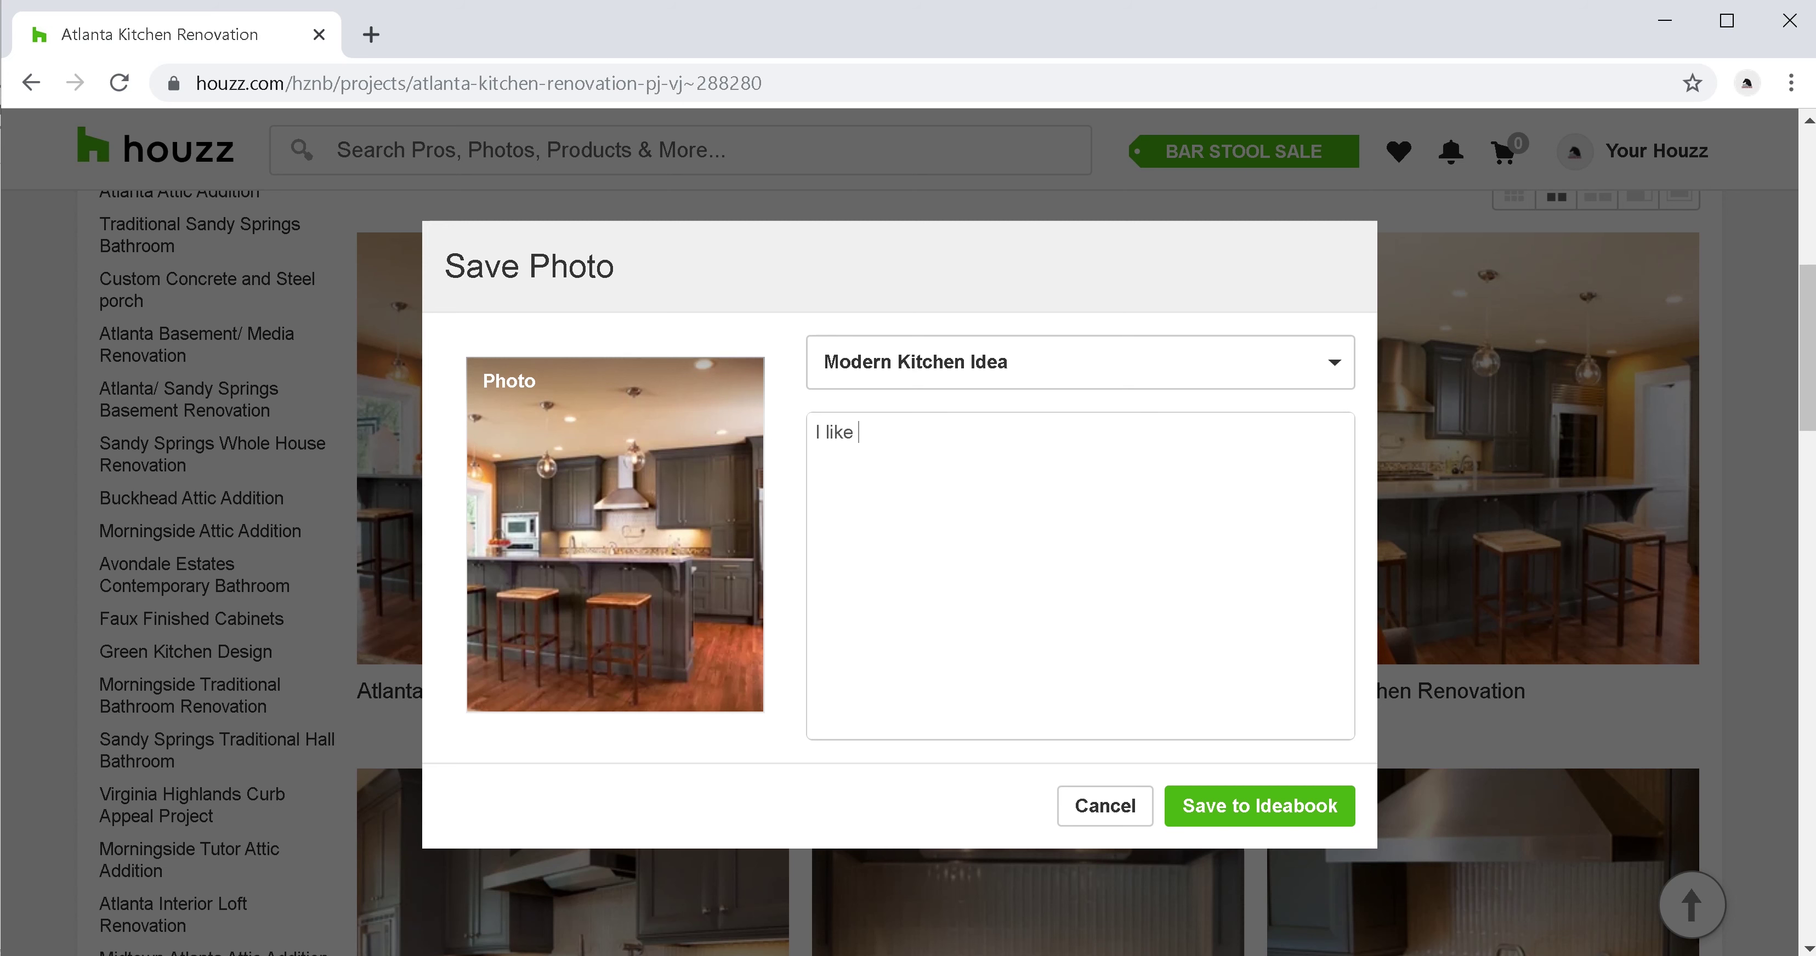
text(the cabinets)
text(I do not )
text(like the f)
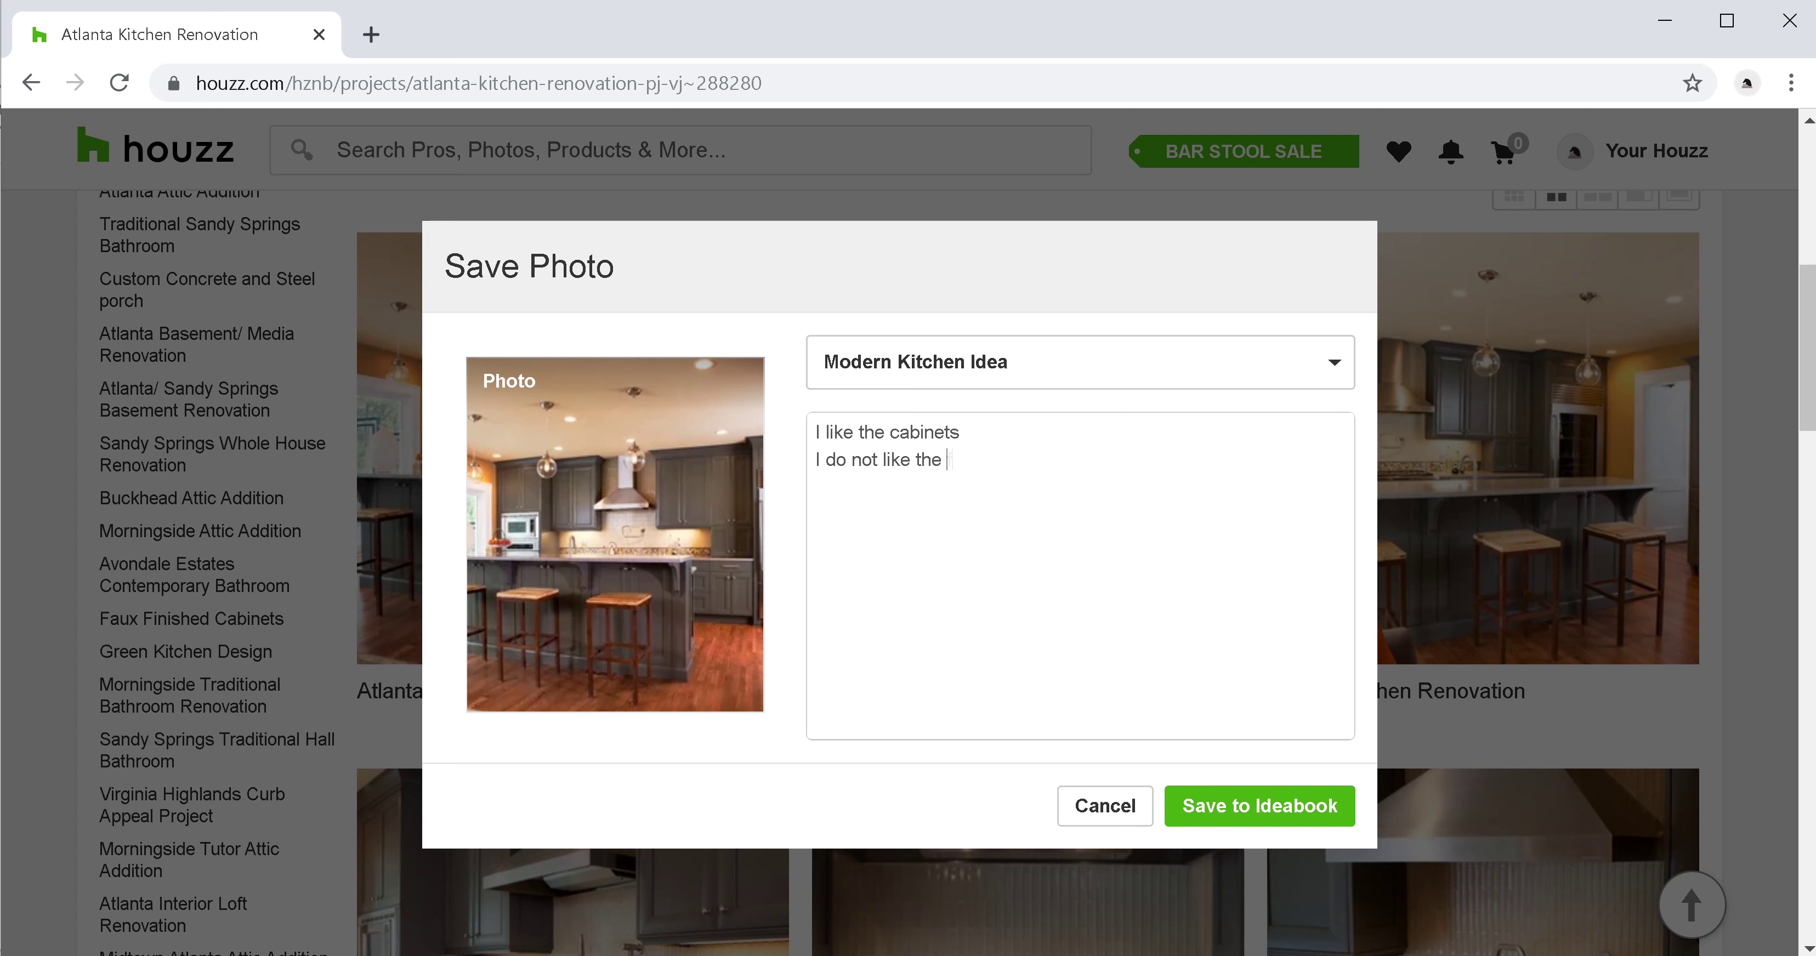
text(loors)
click(1260, 806)
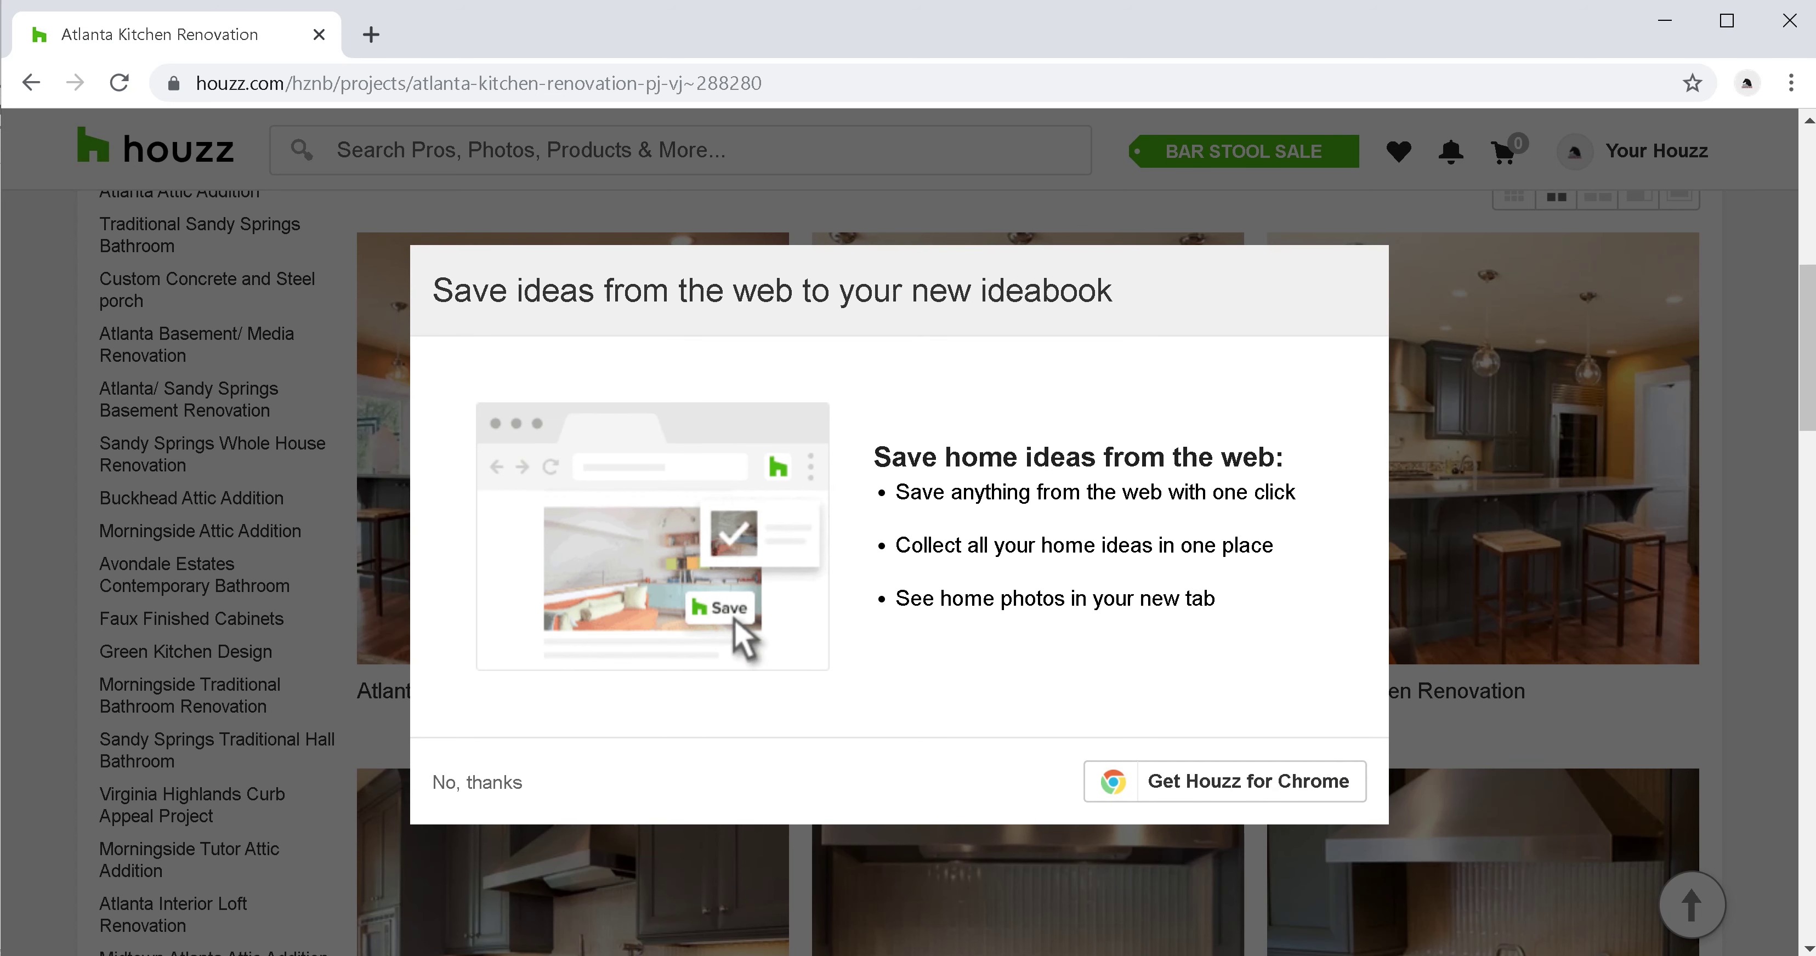
key(Escape)
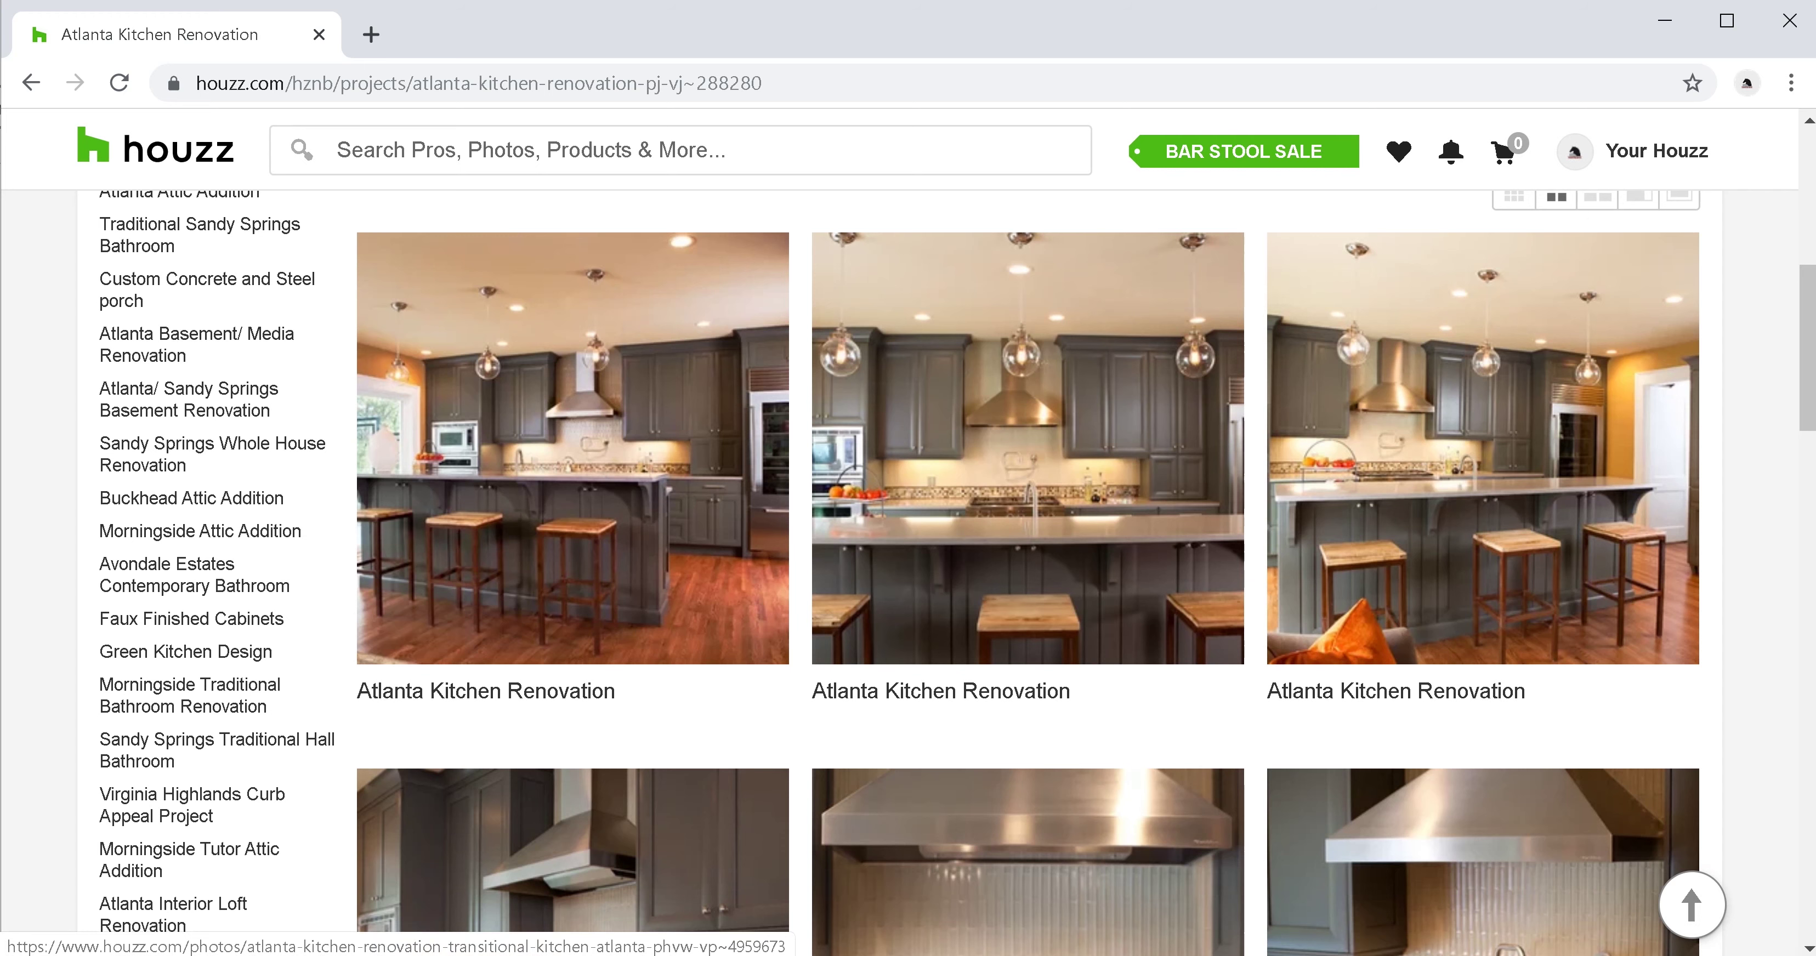
Go to the SawHorse Design + Build ideabooks and open the one named Kitchens (Traditional, Transitional and Modern)
scroll(1028, 635, down, 3)
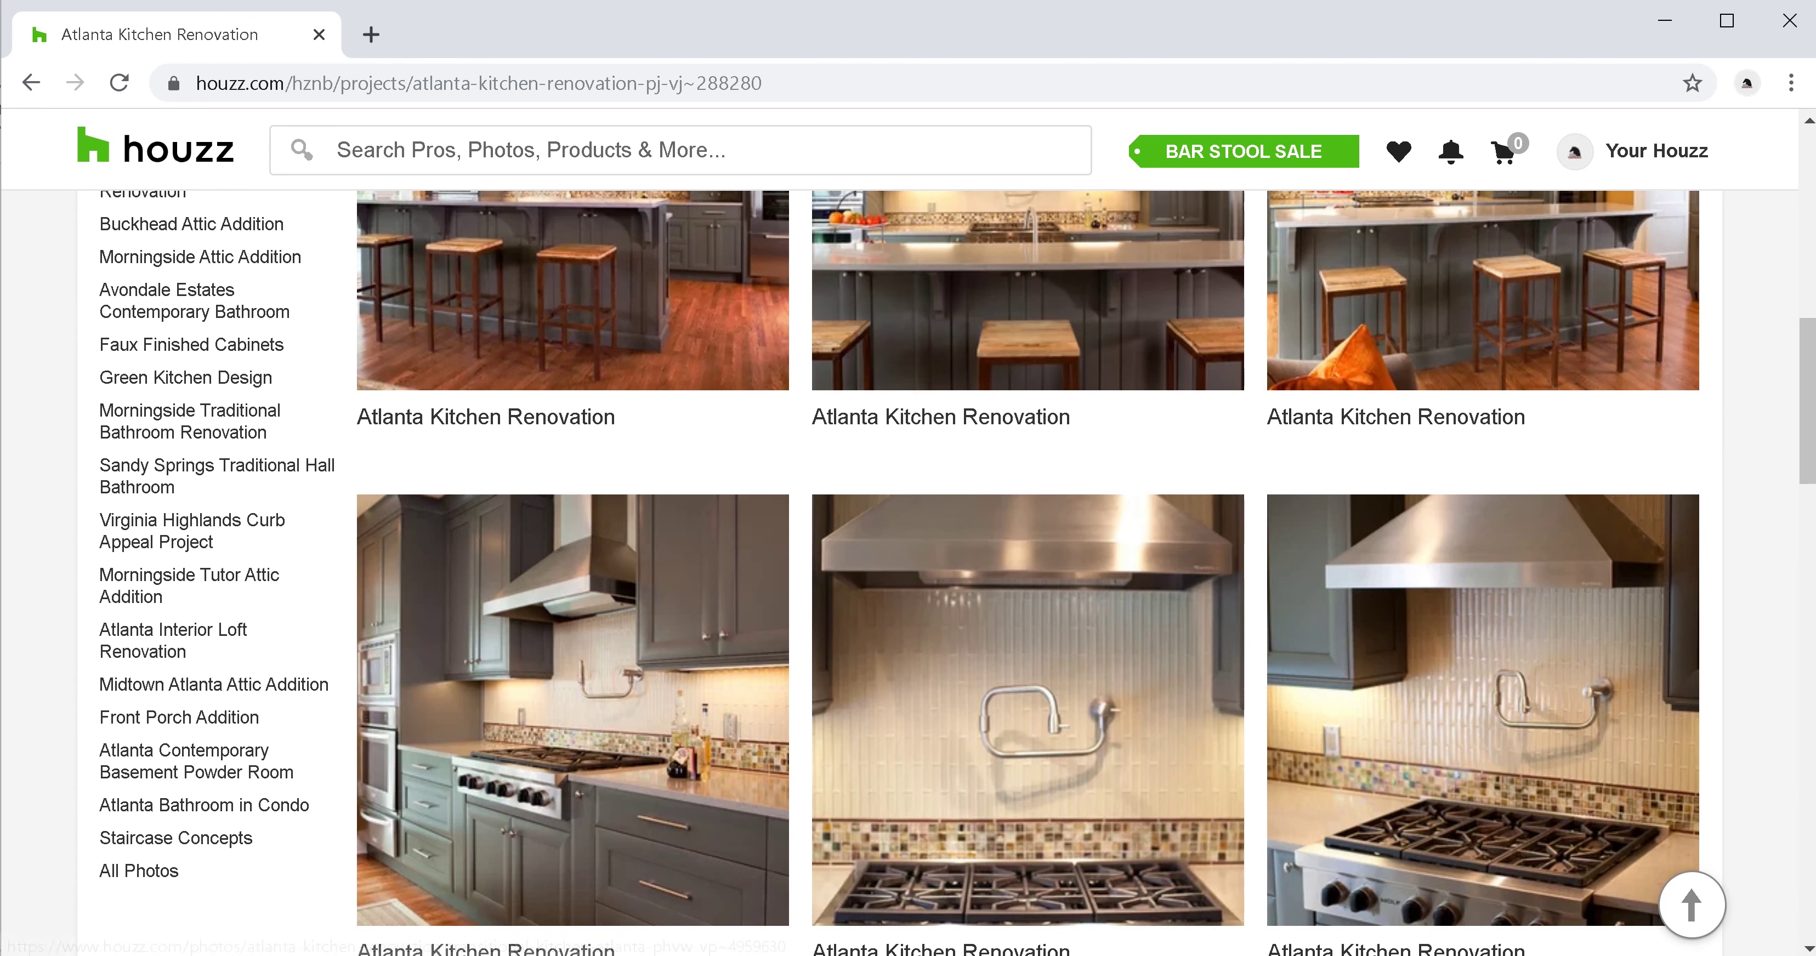
key(Home)
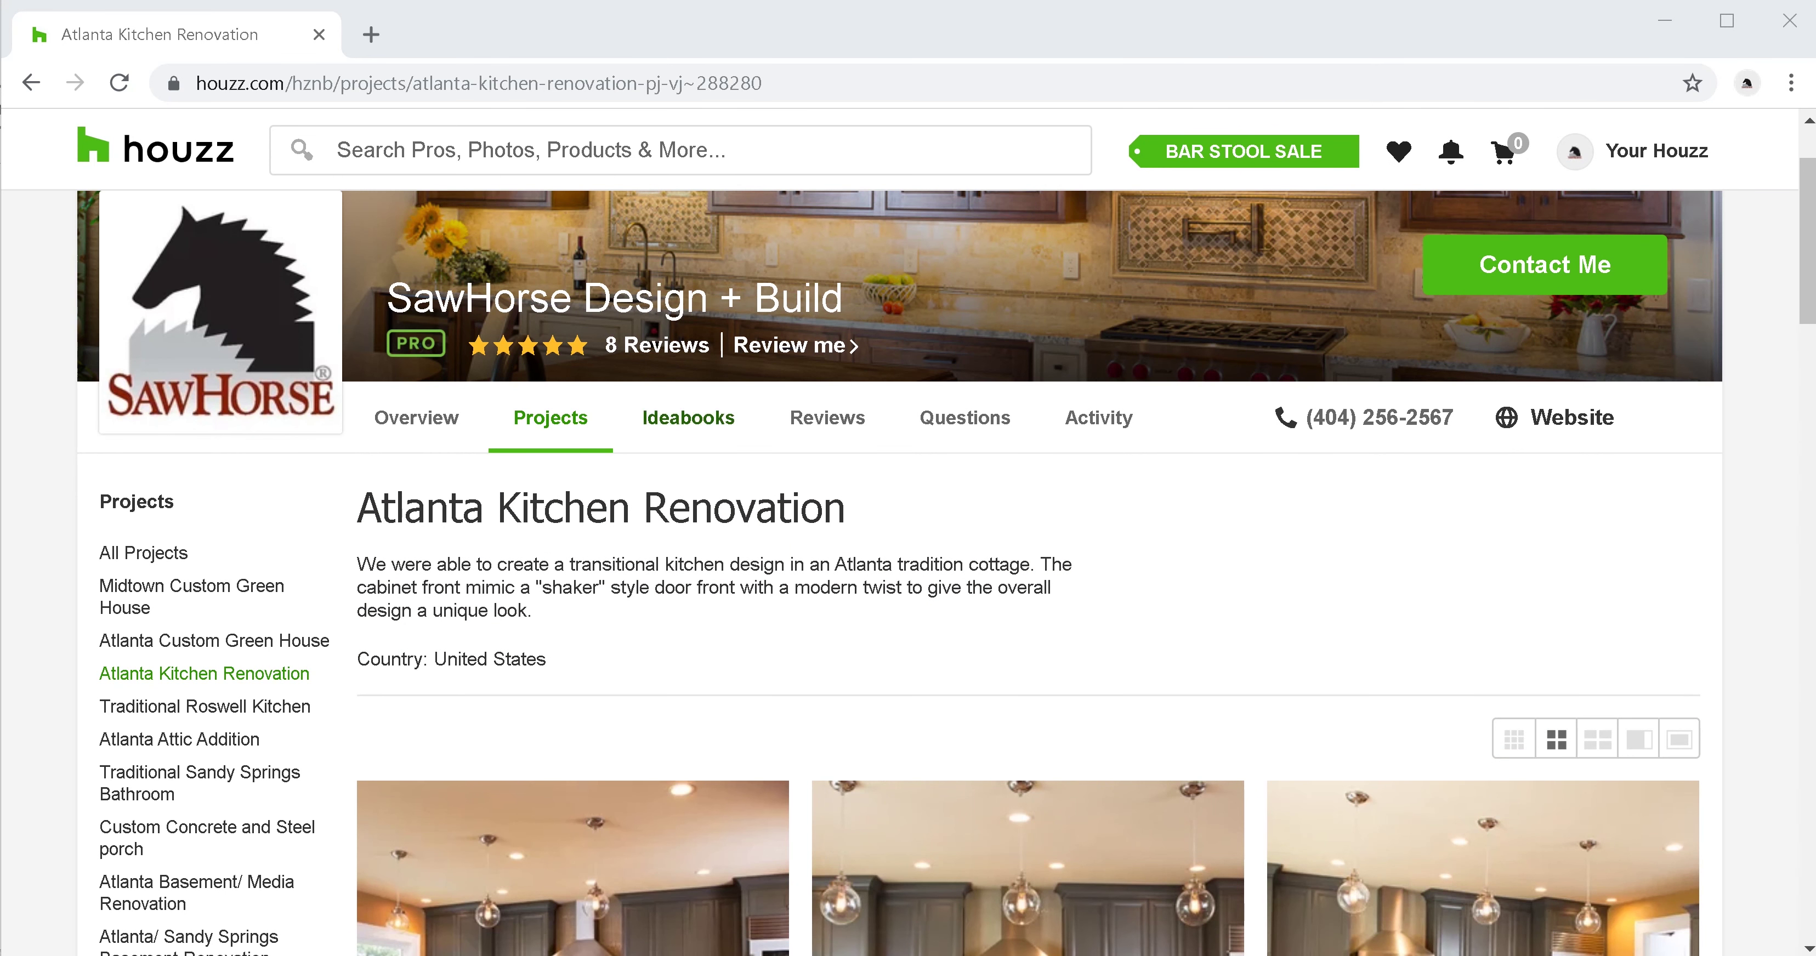
click(688, 417)
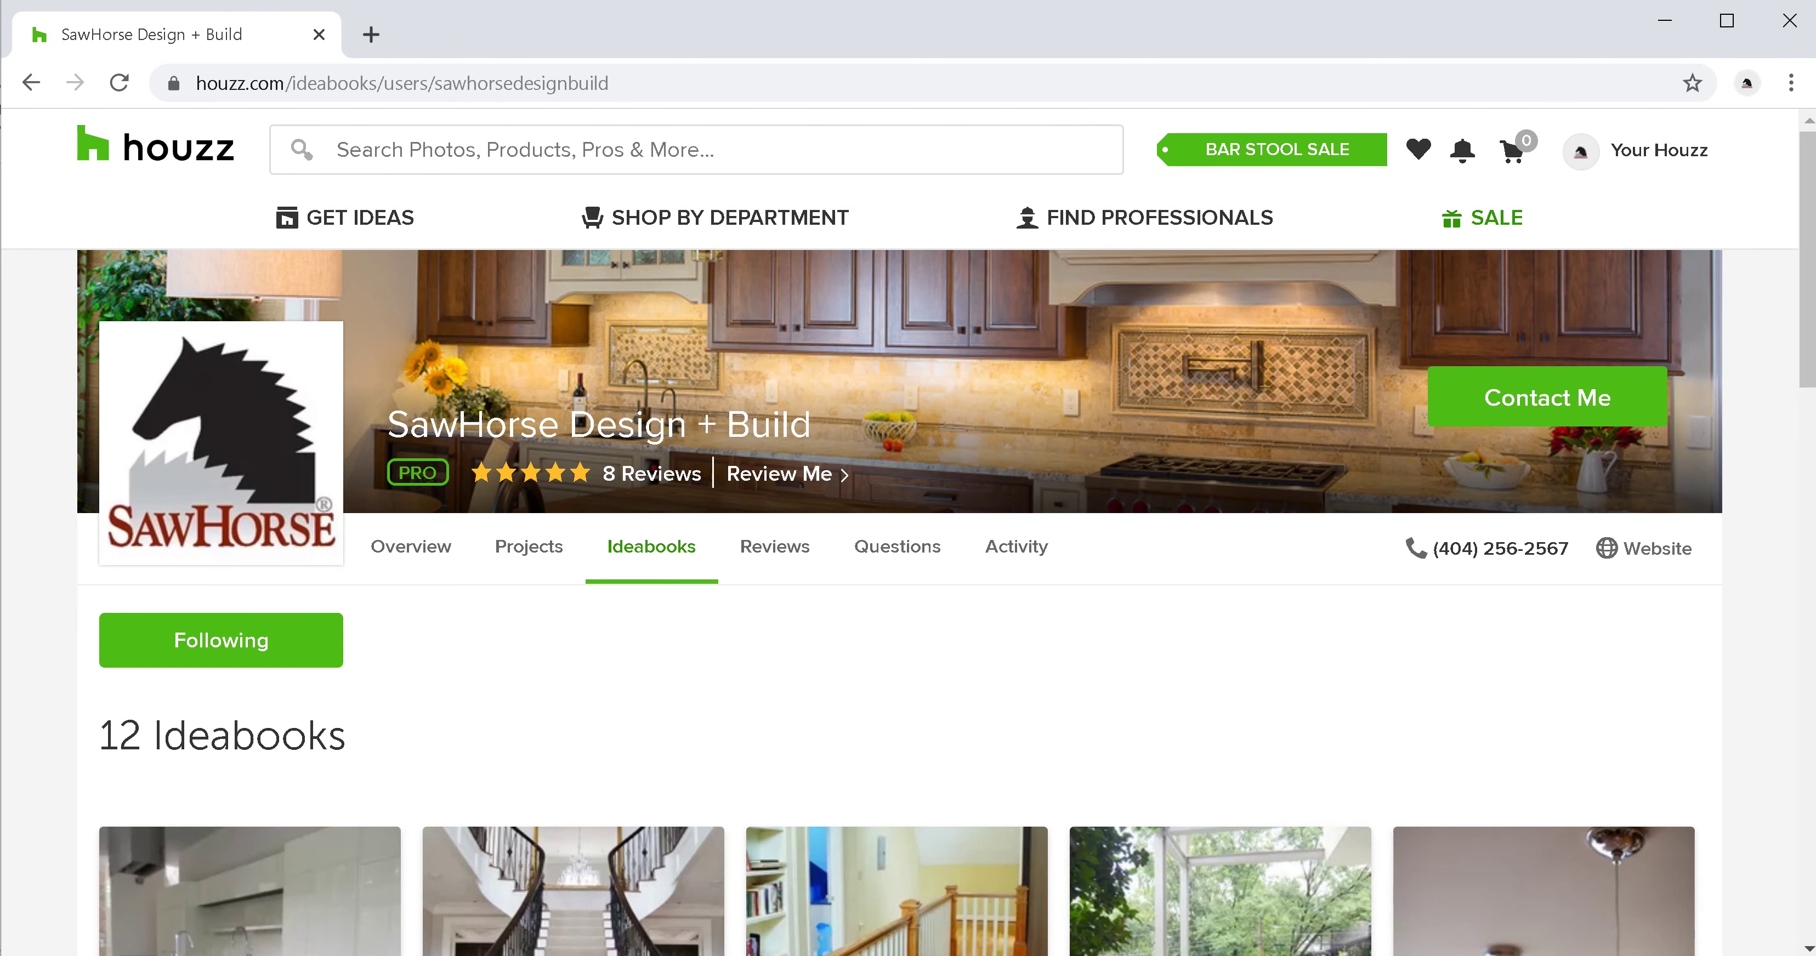
scroll(895, 705, down, 3)
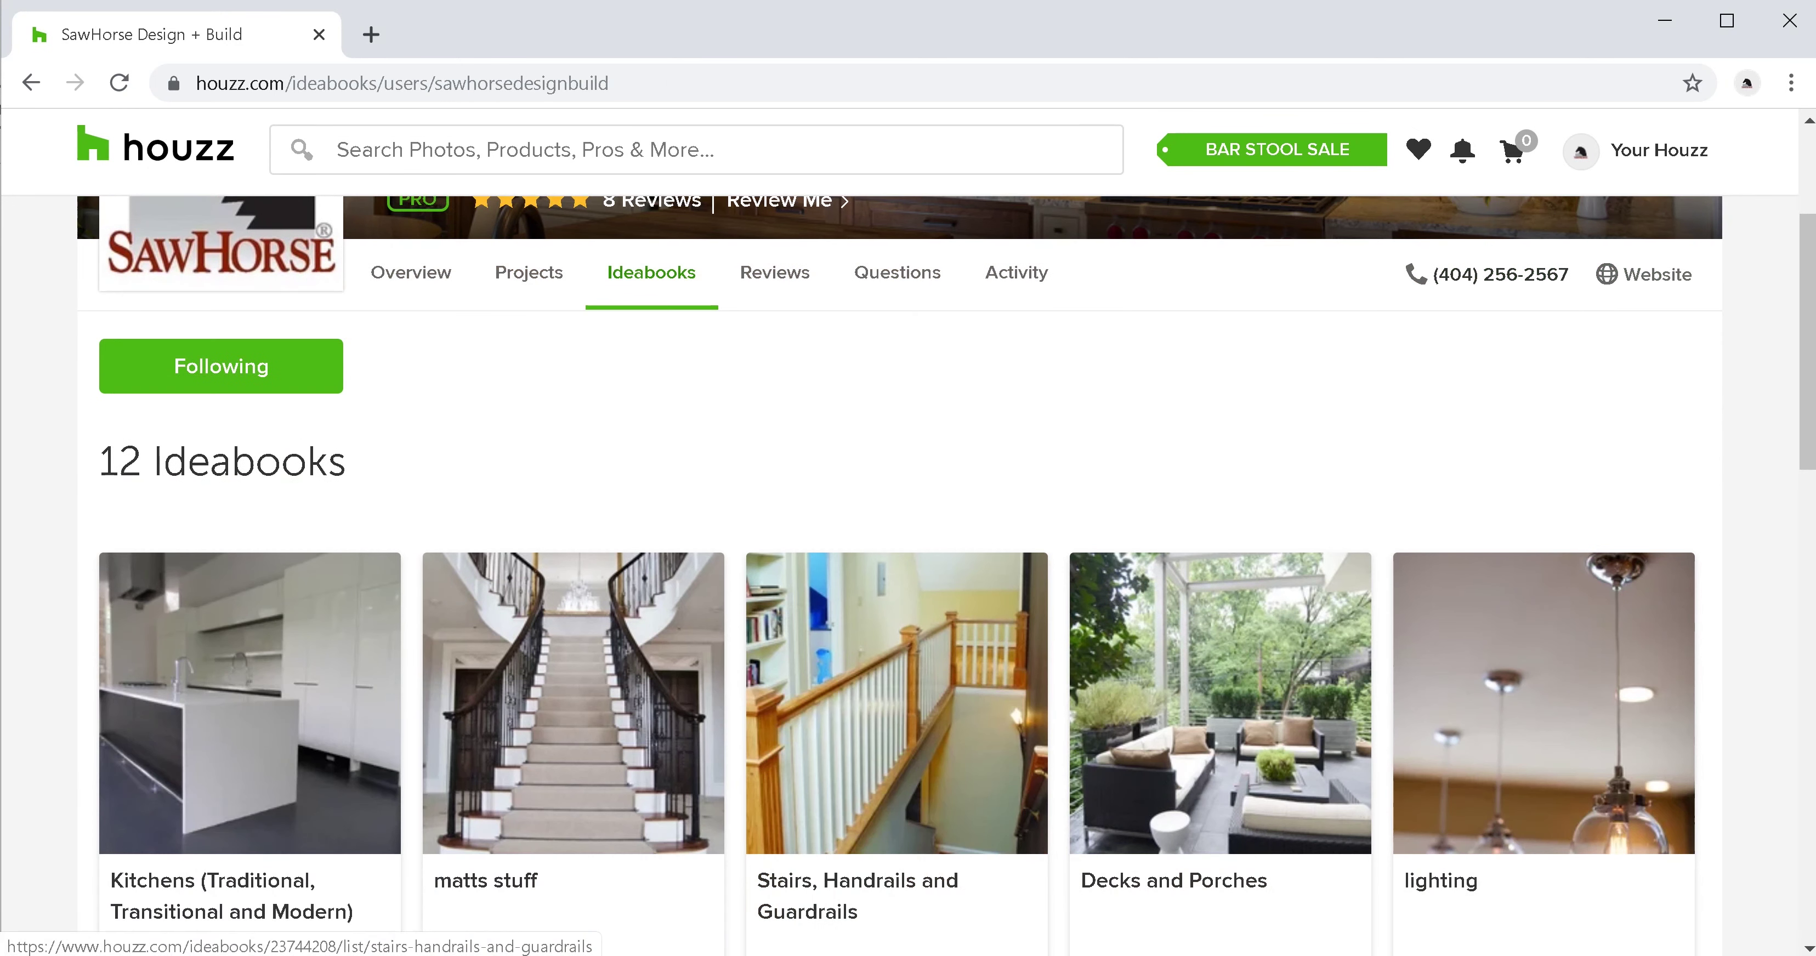
scroll(895, 705, down, 3)
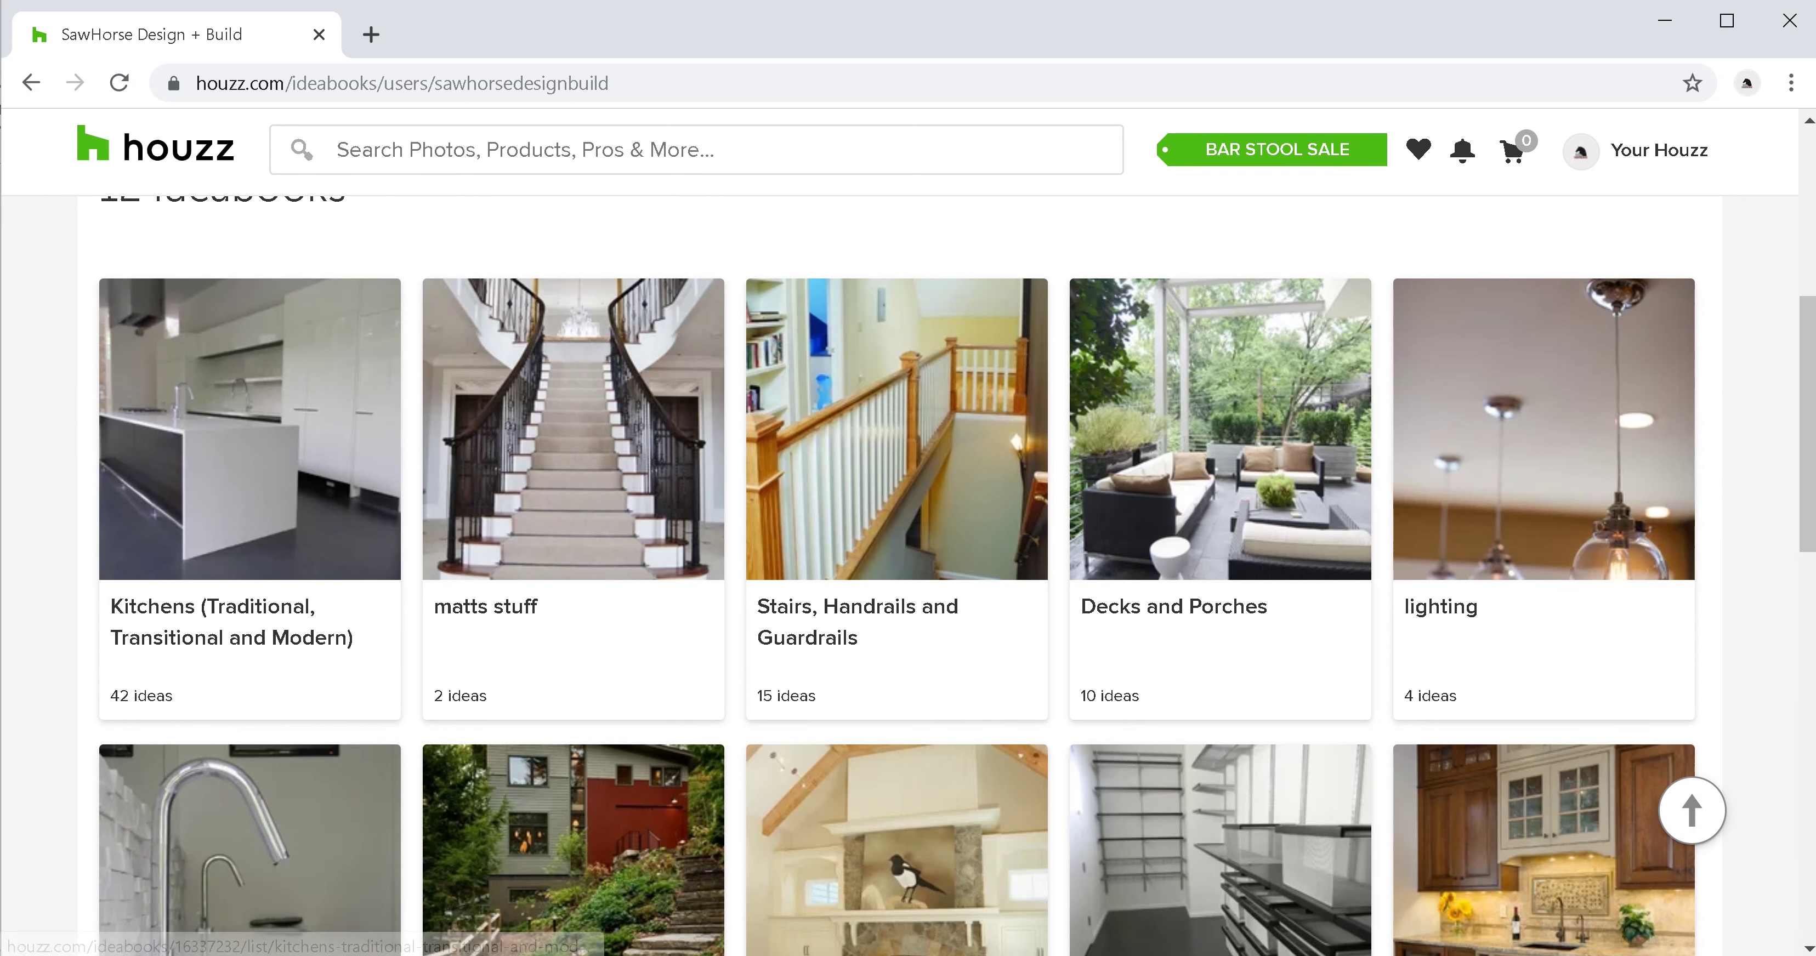
click(249, 430)
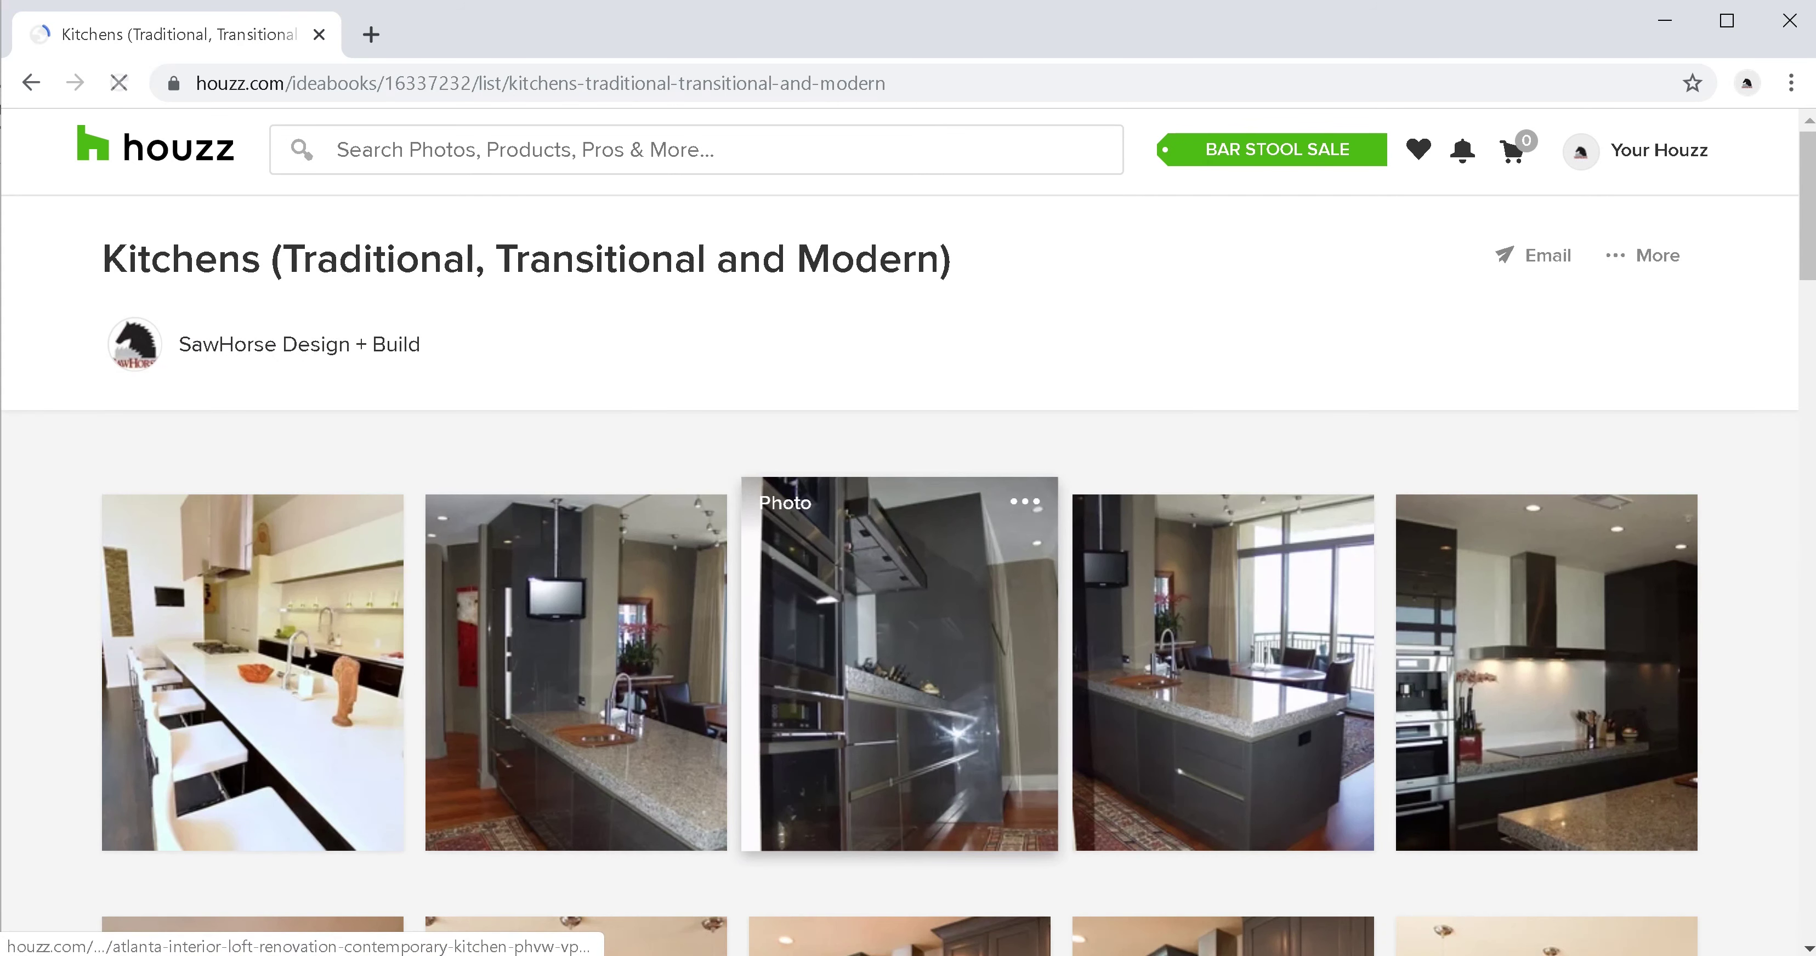
Browse the kitchens ideabook and open the Traditional Roswell Kitchen photo showing cream glass-front cabinets above a small sink
scroll(900, 564, down, 6)
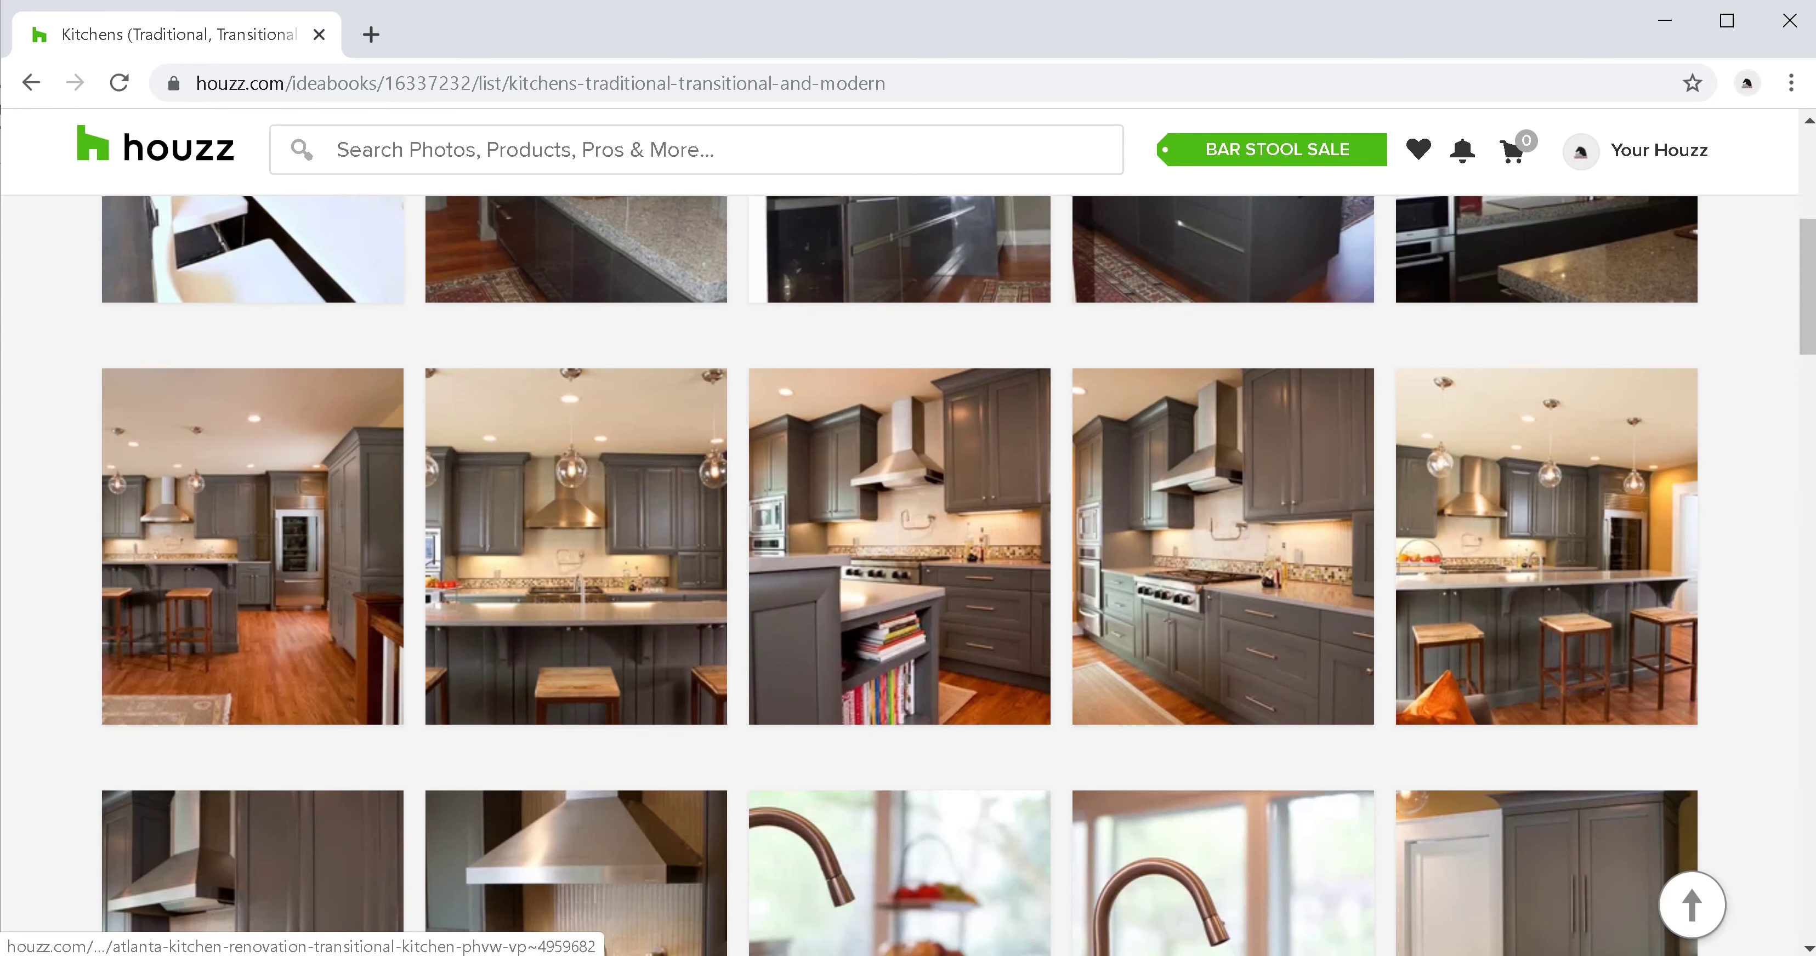
scroll(899, 564, up, 3)
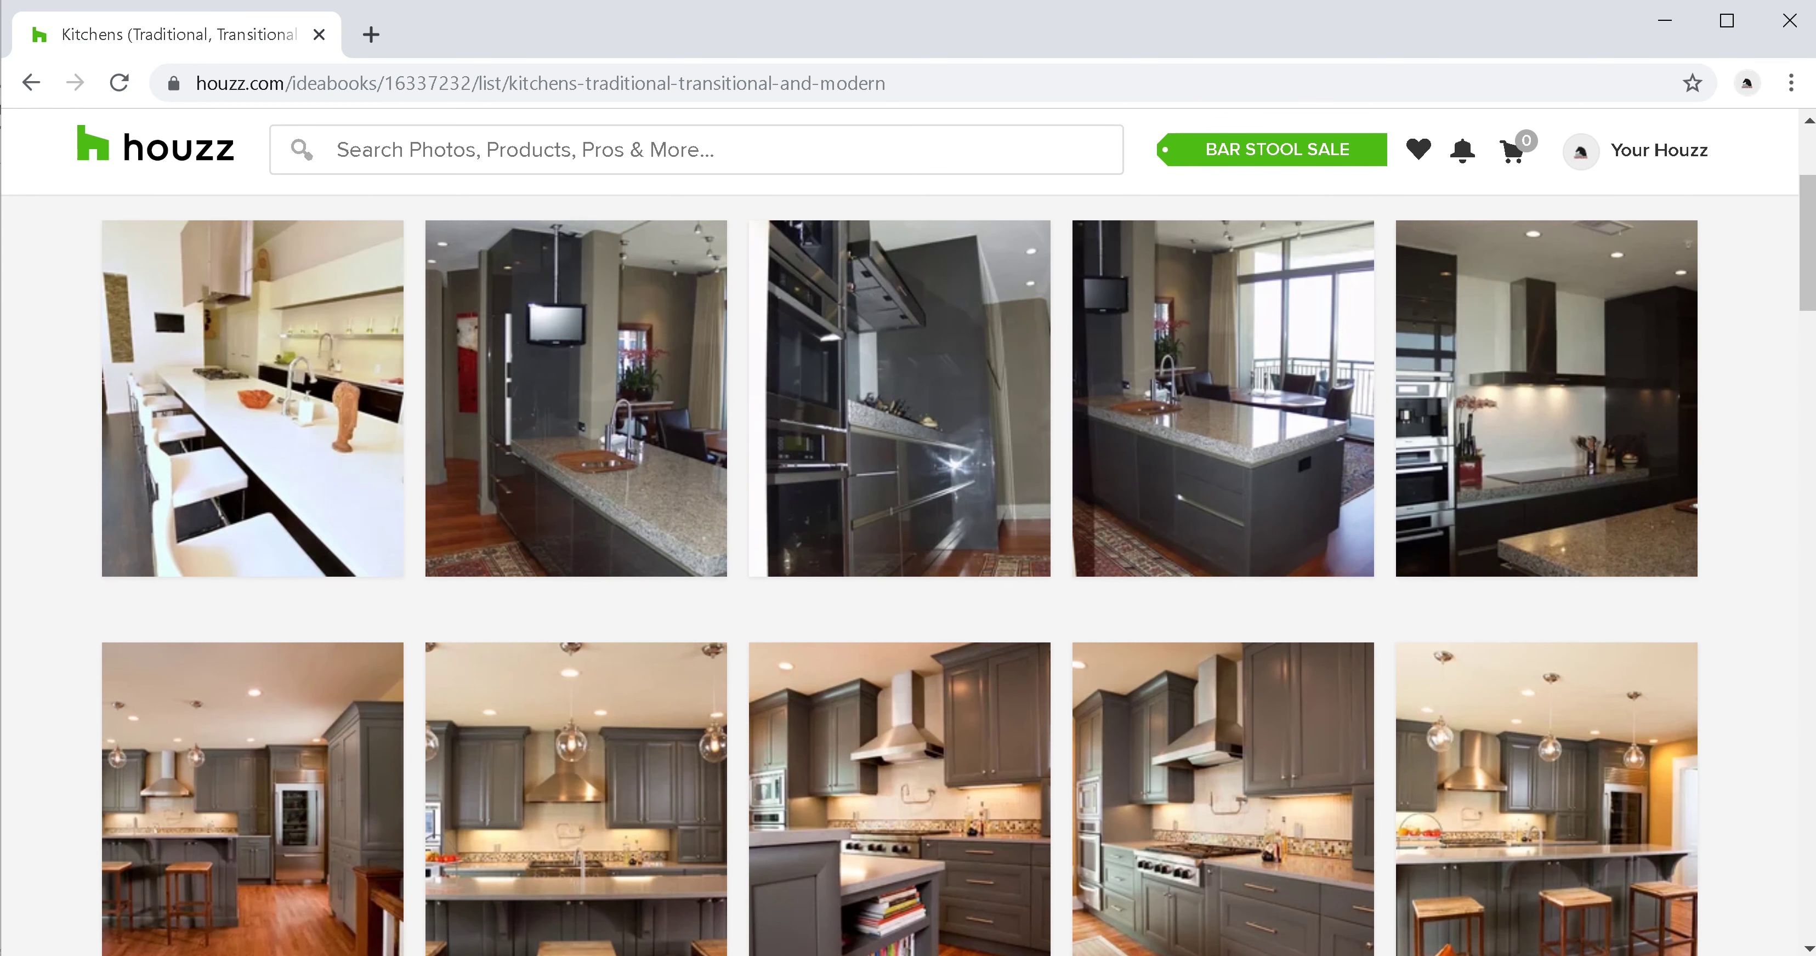
scroll(900, 565, down, 4)
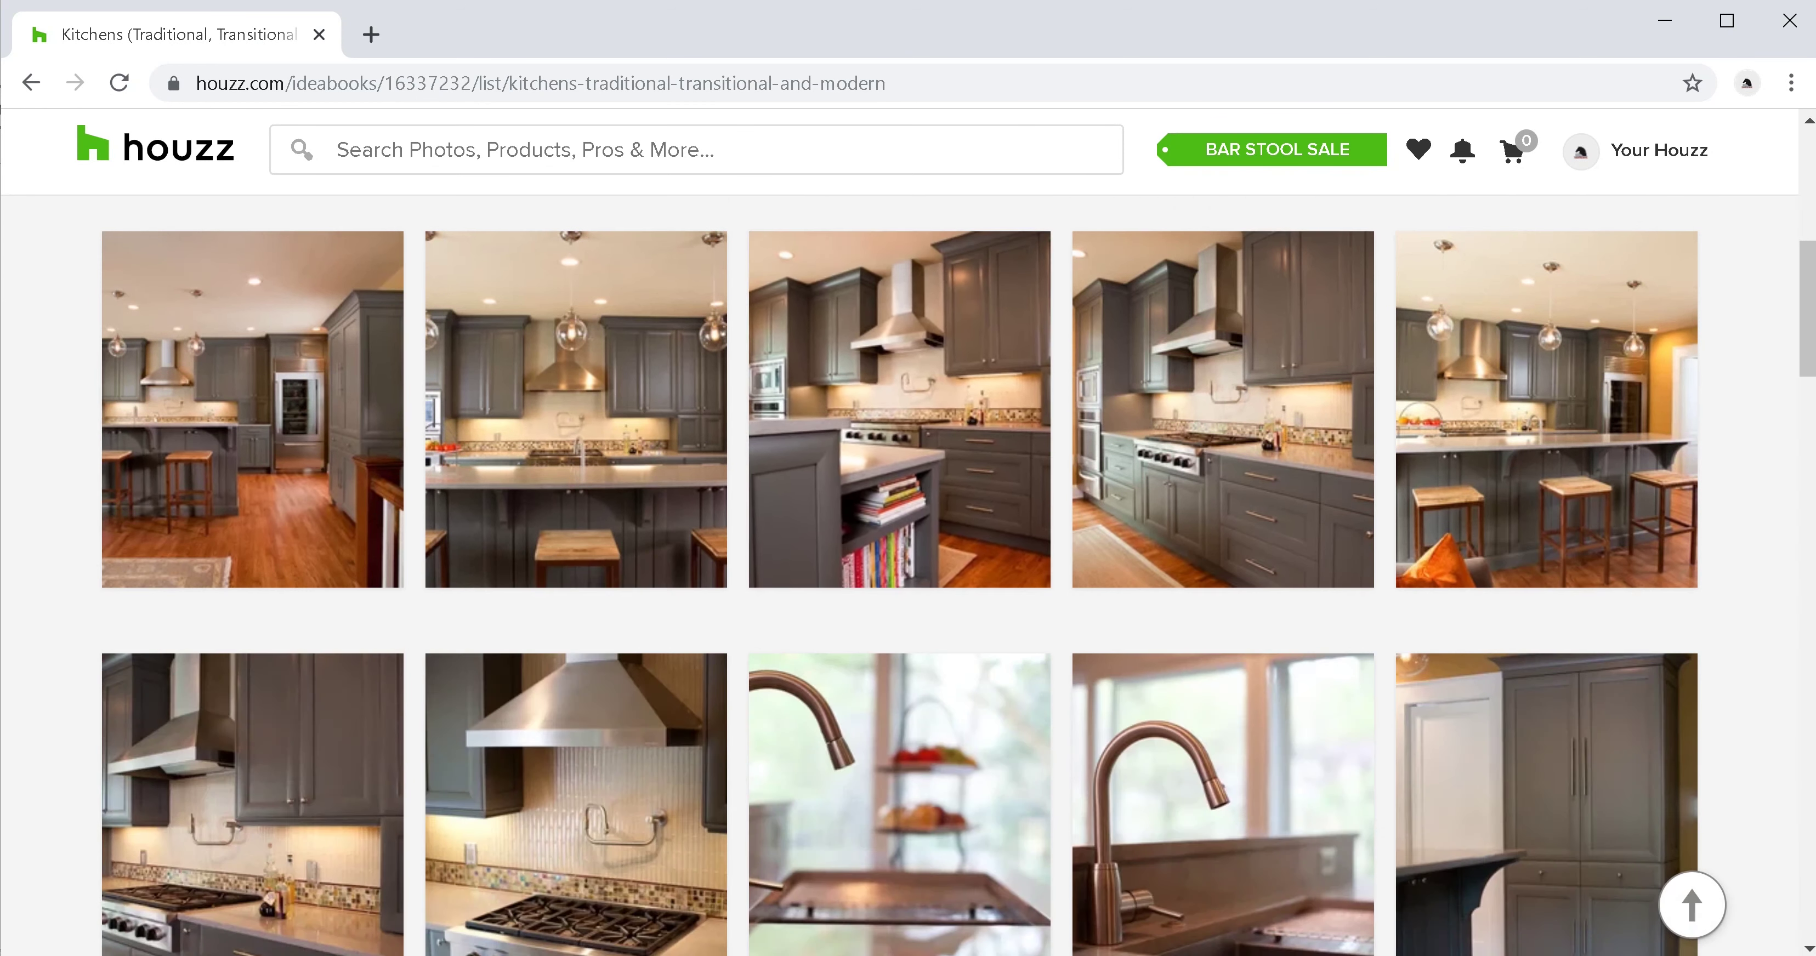
scroll(900, 564, down, 4)
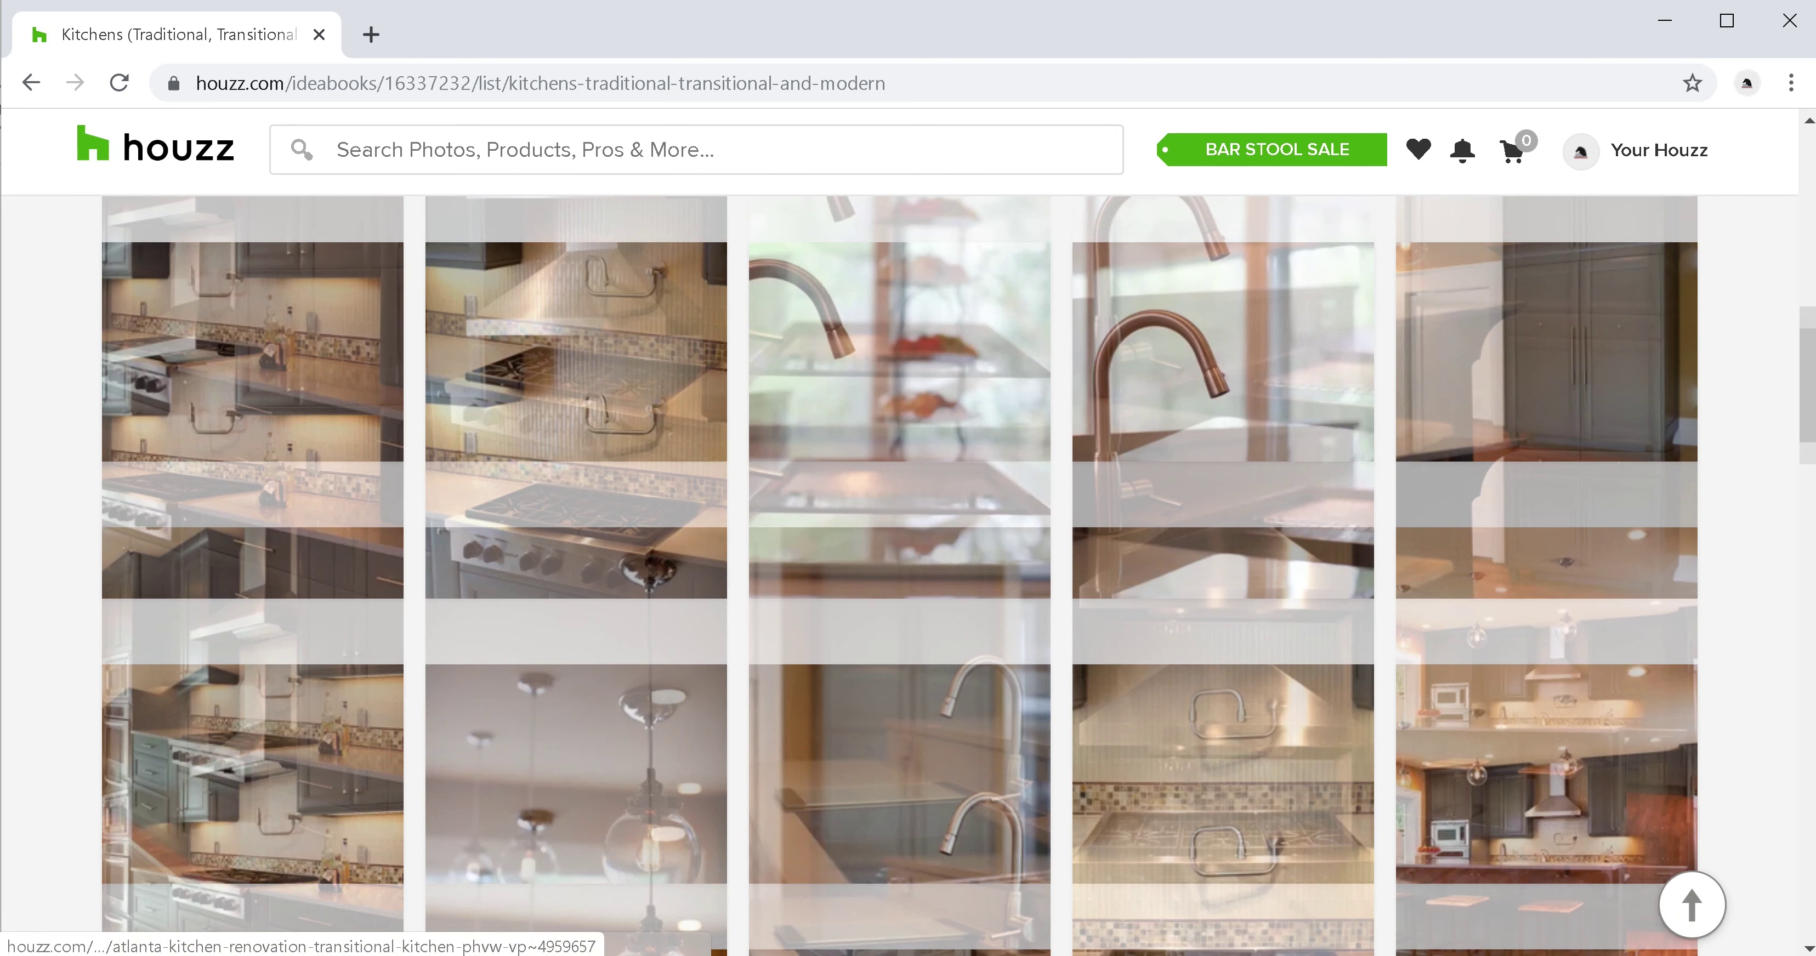
scroll(900, 564, down, 3)
scroll(899, 564, down, 3)
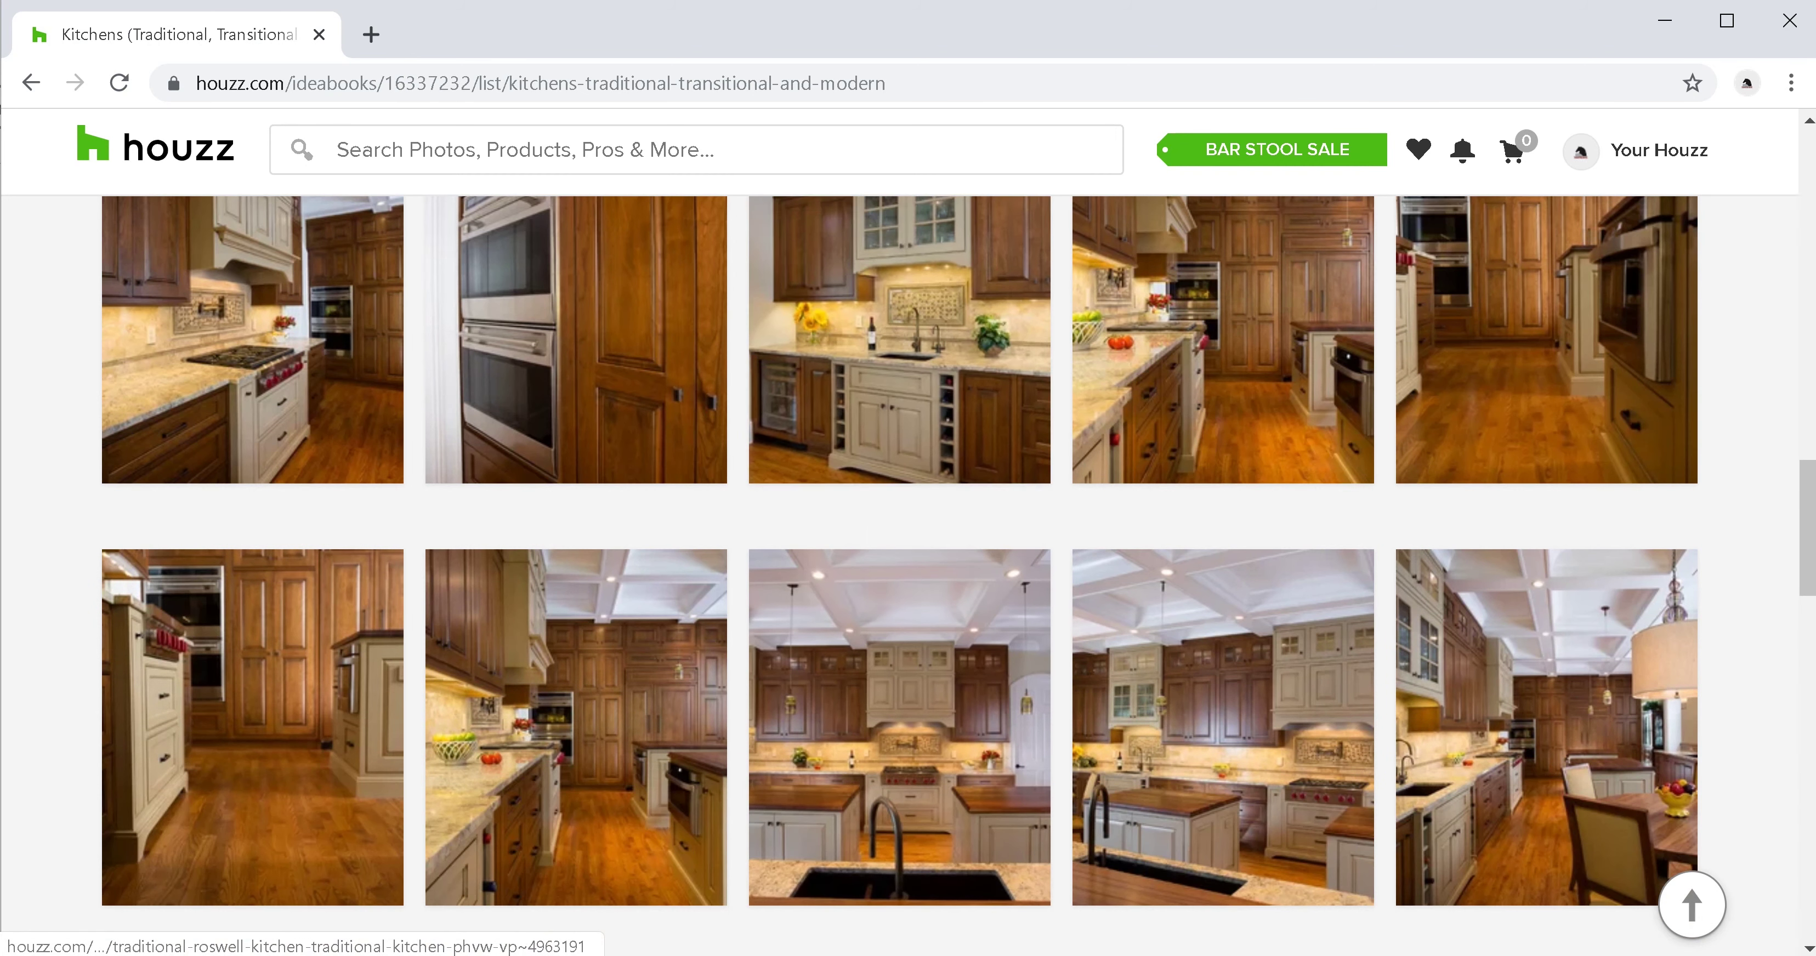
scroll(900, 437, up, 3)
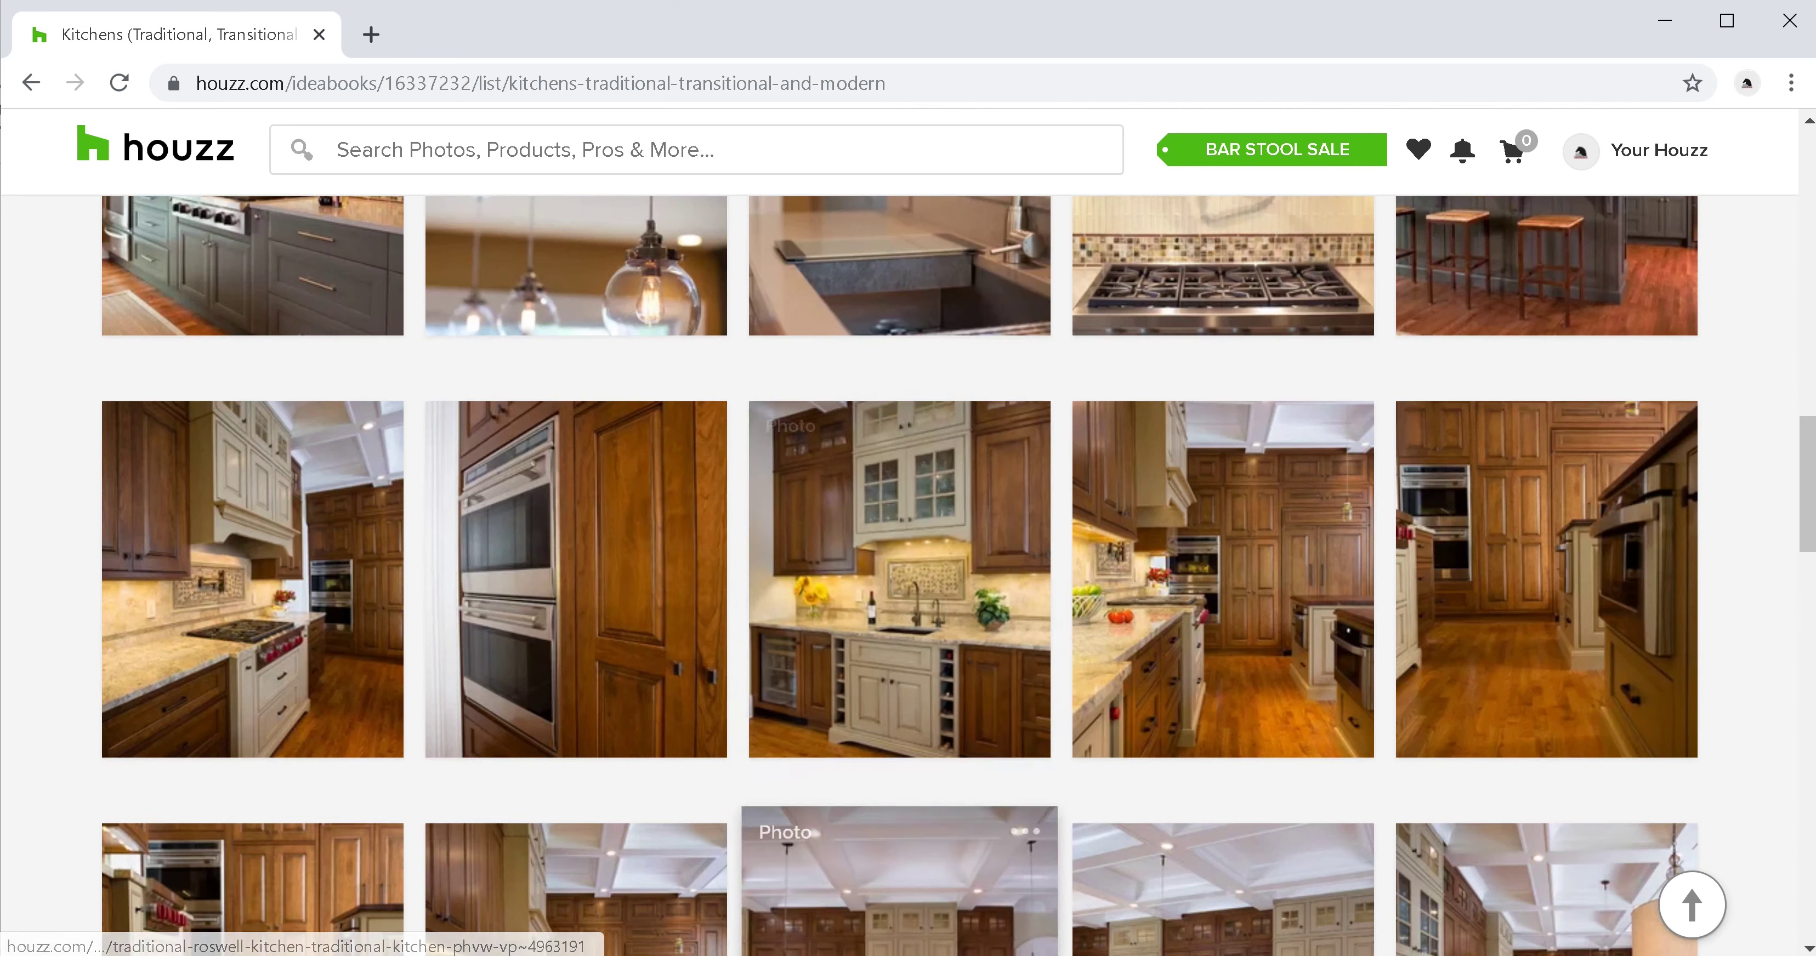
click(900, 437)
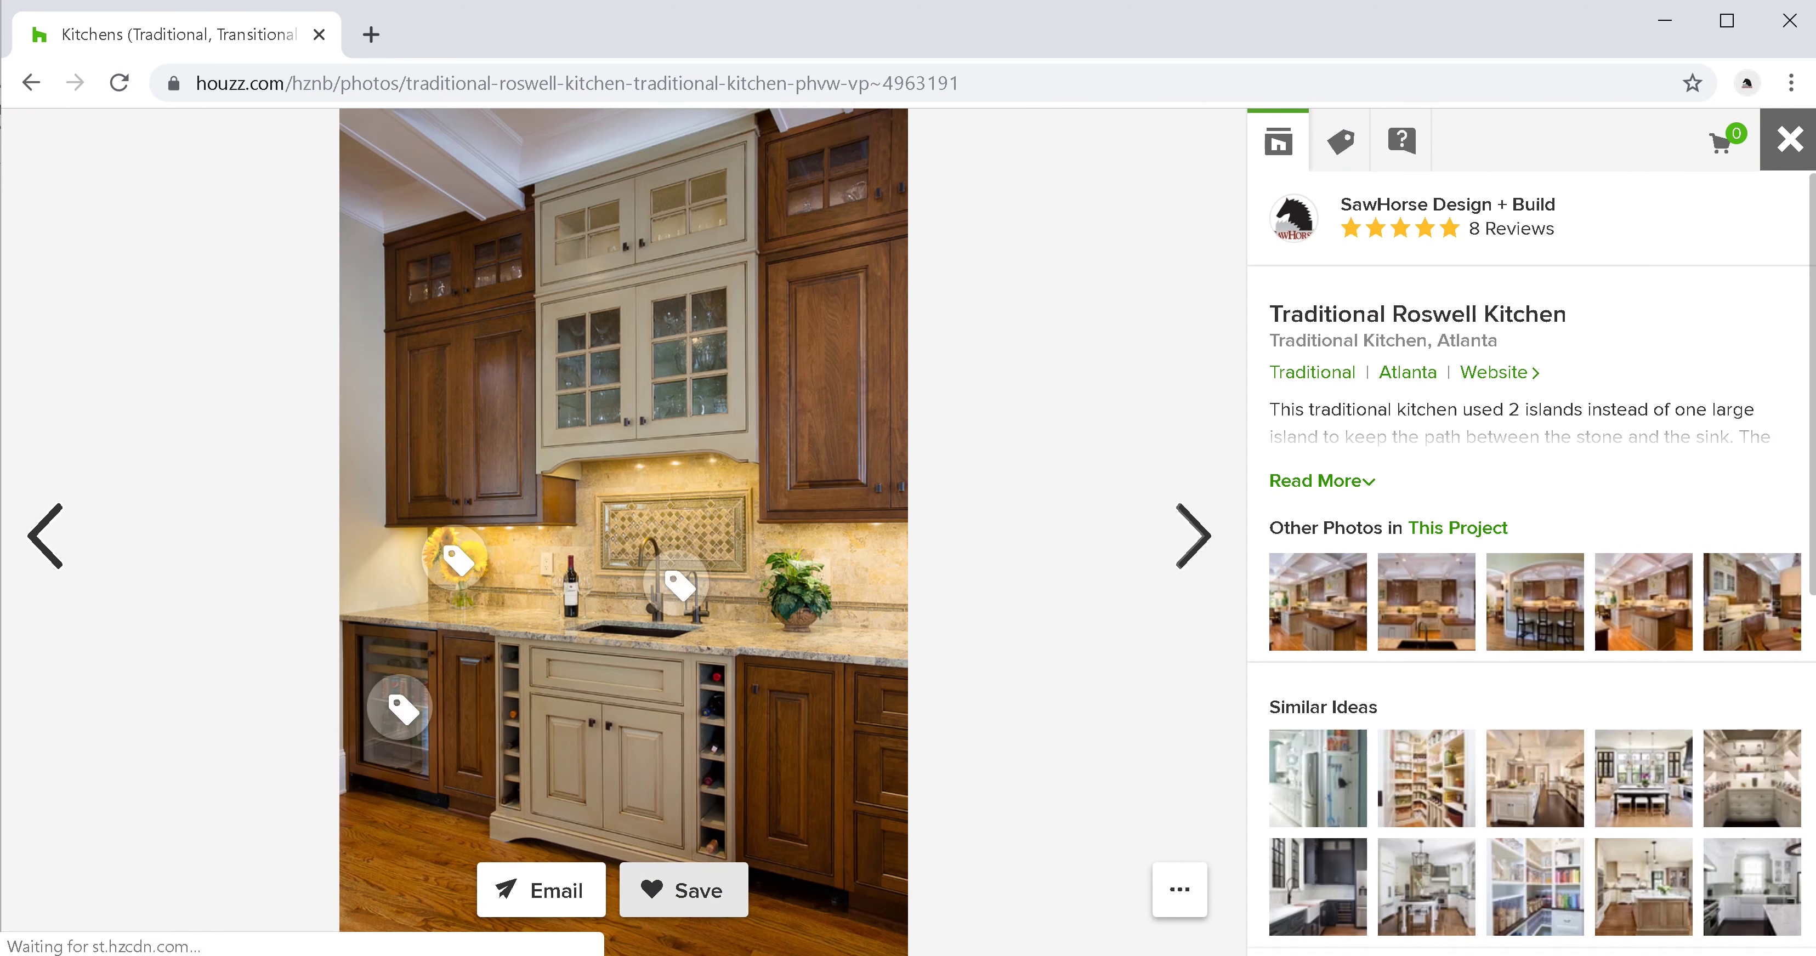
Save the opened Traditional Roswell Kitchen photo to the Modern Kitchen Idea ideabook with the note "I like the faucet"
click(683, 889)
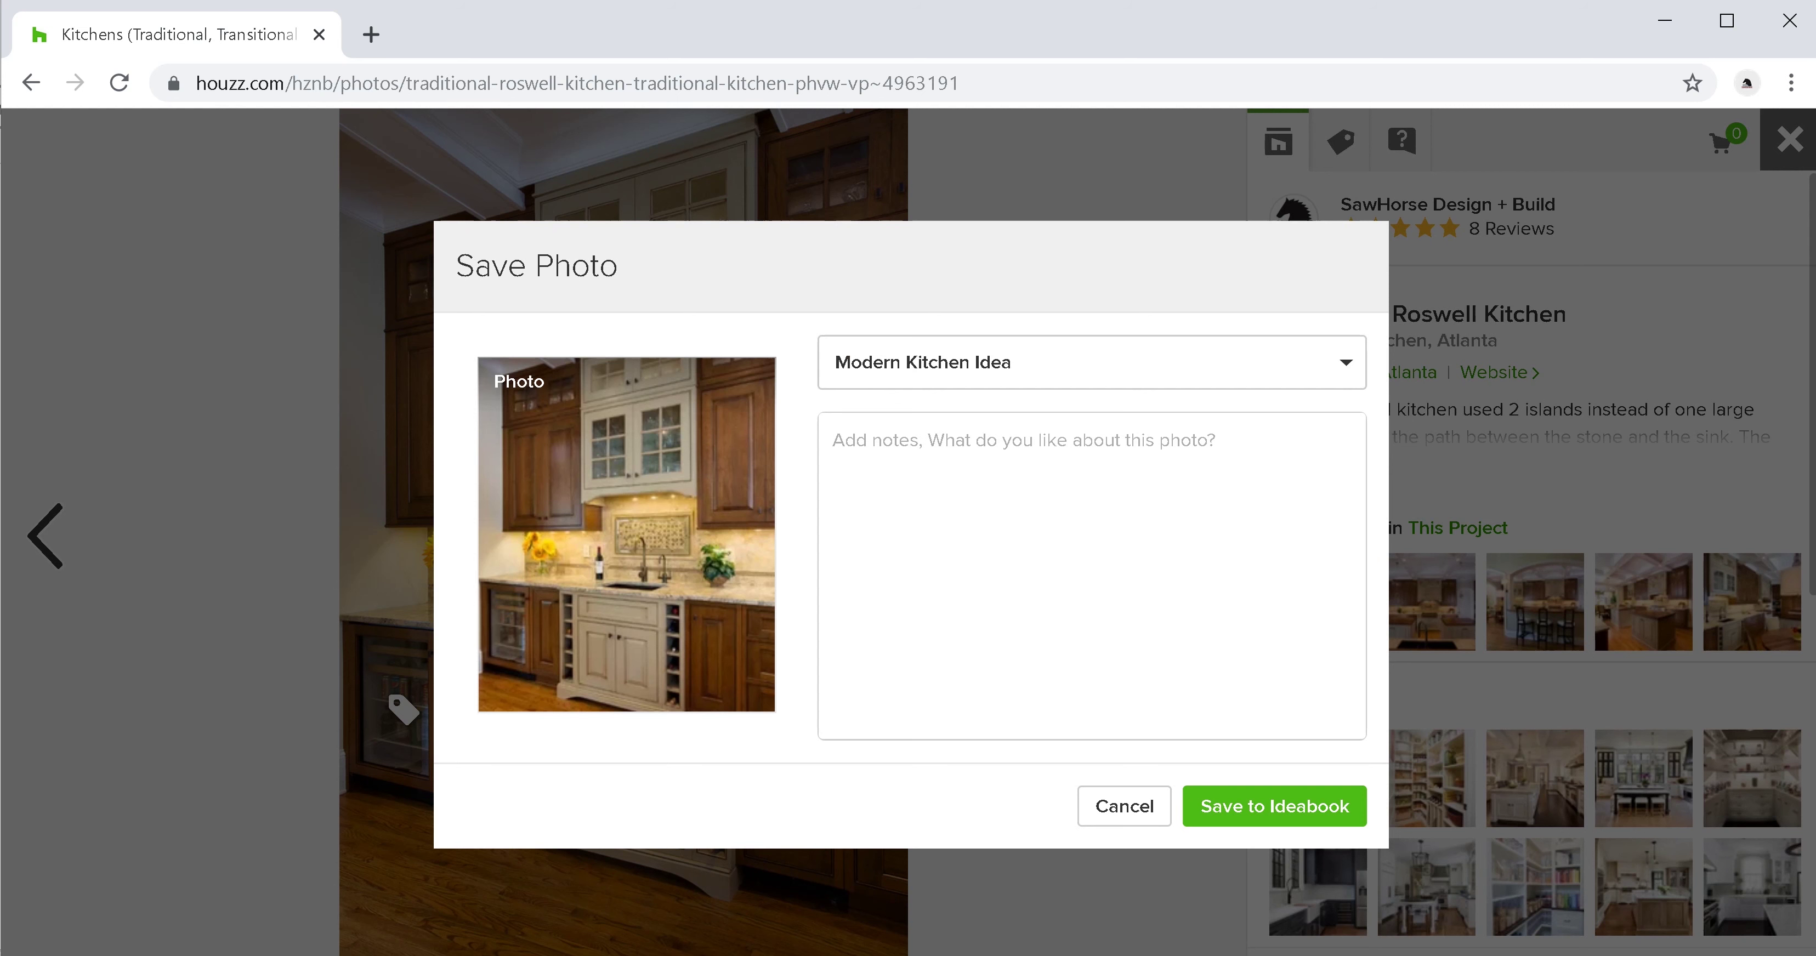
text(I like the )
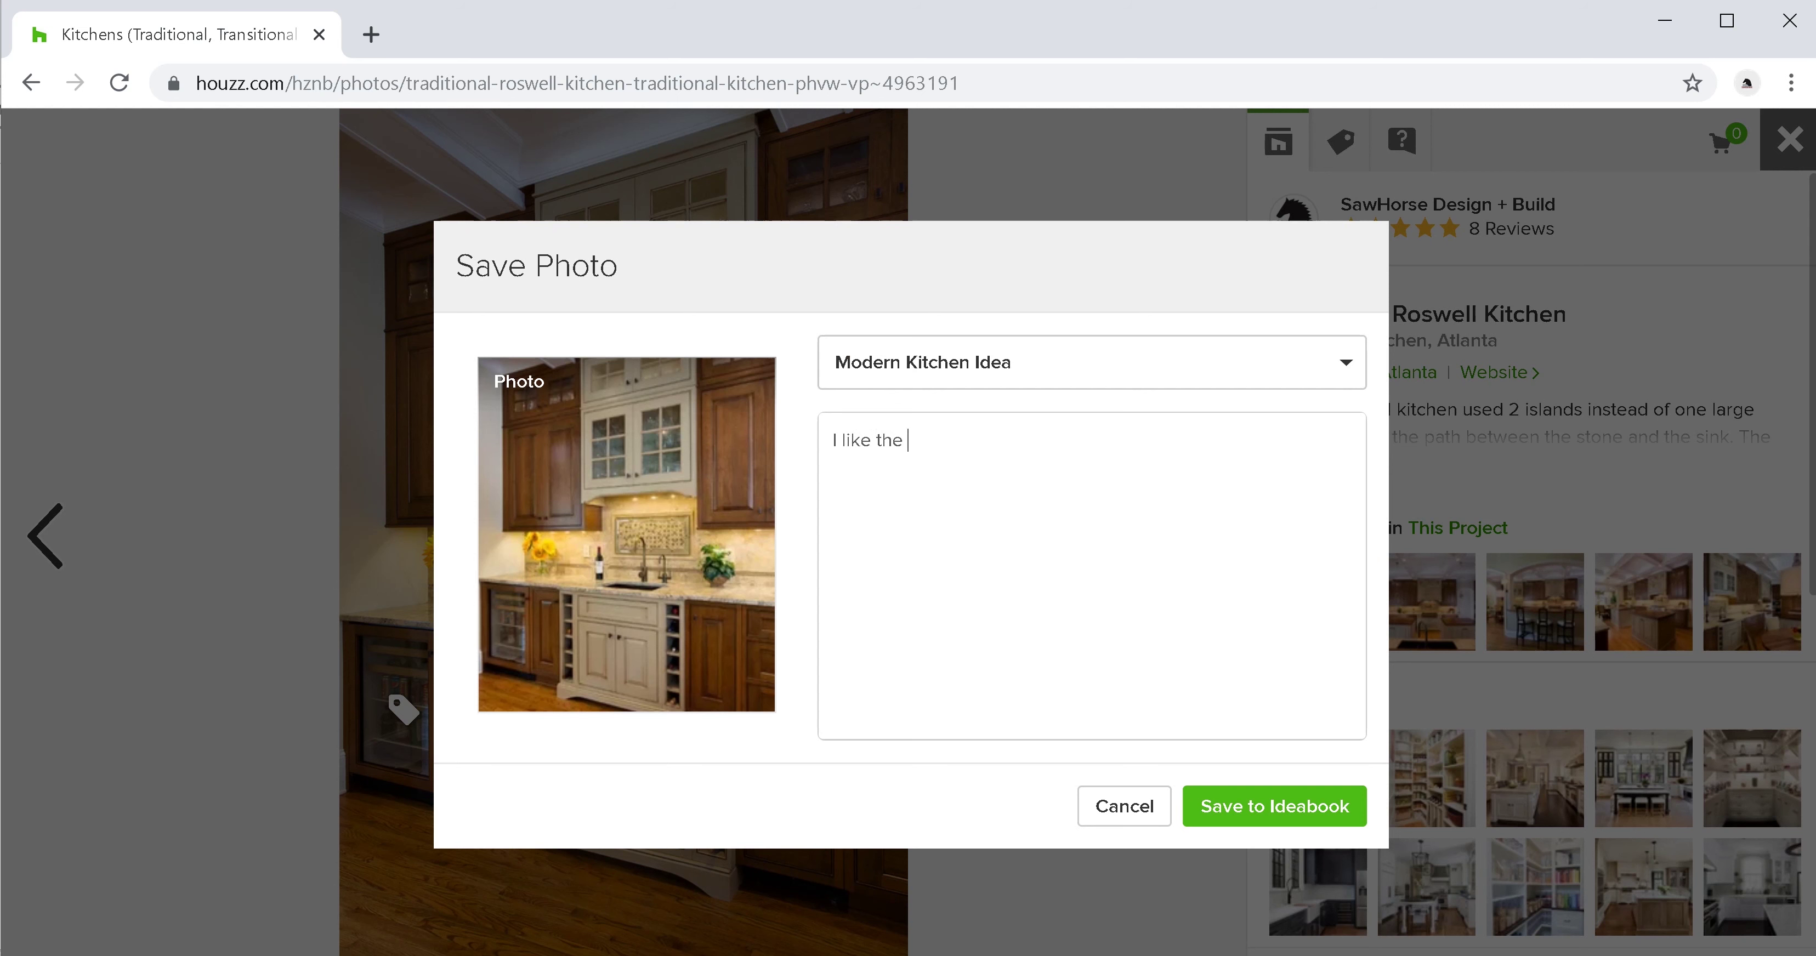
text(faucet)
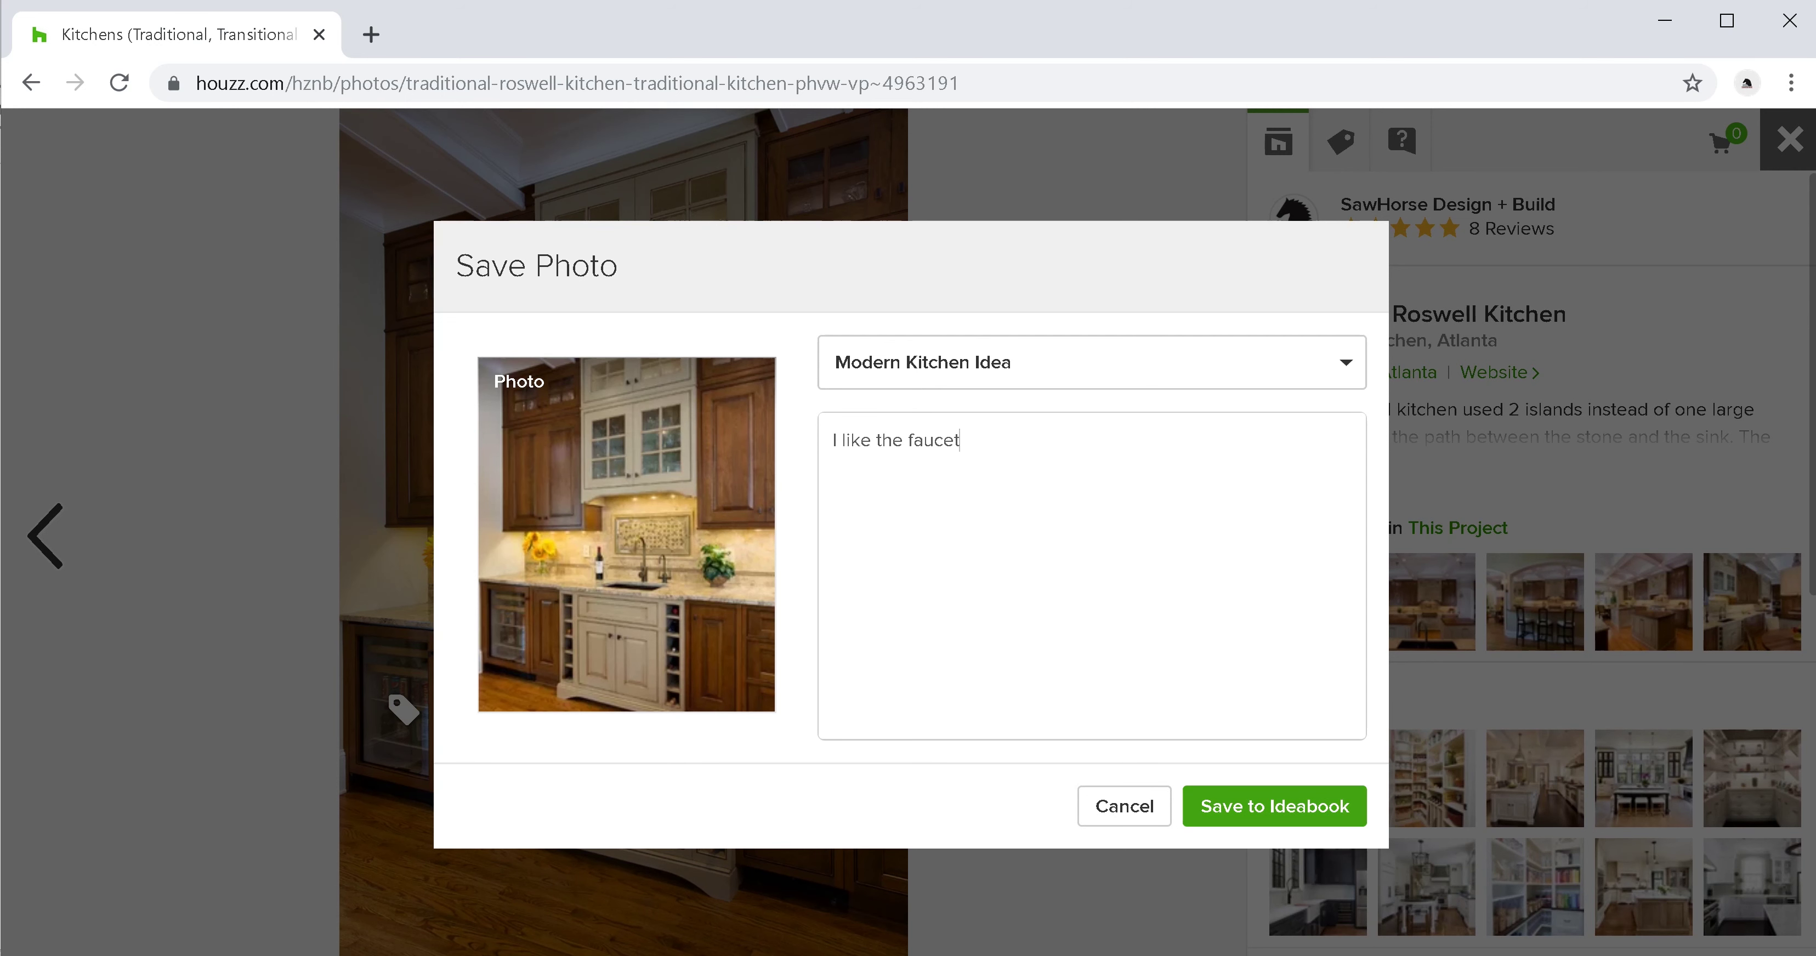
click(1275, 806)
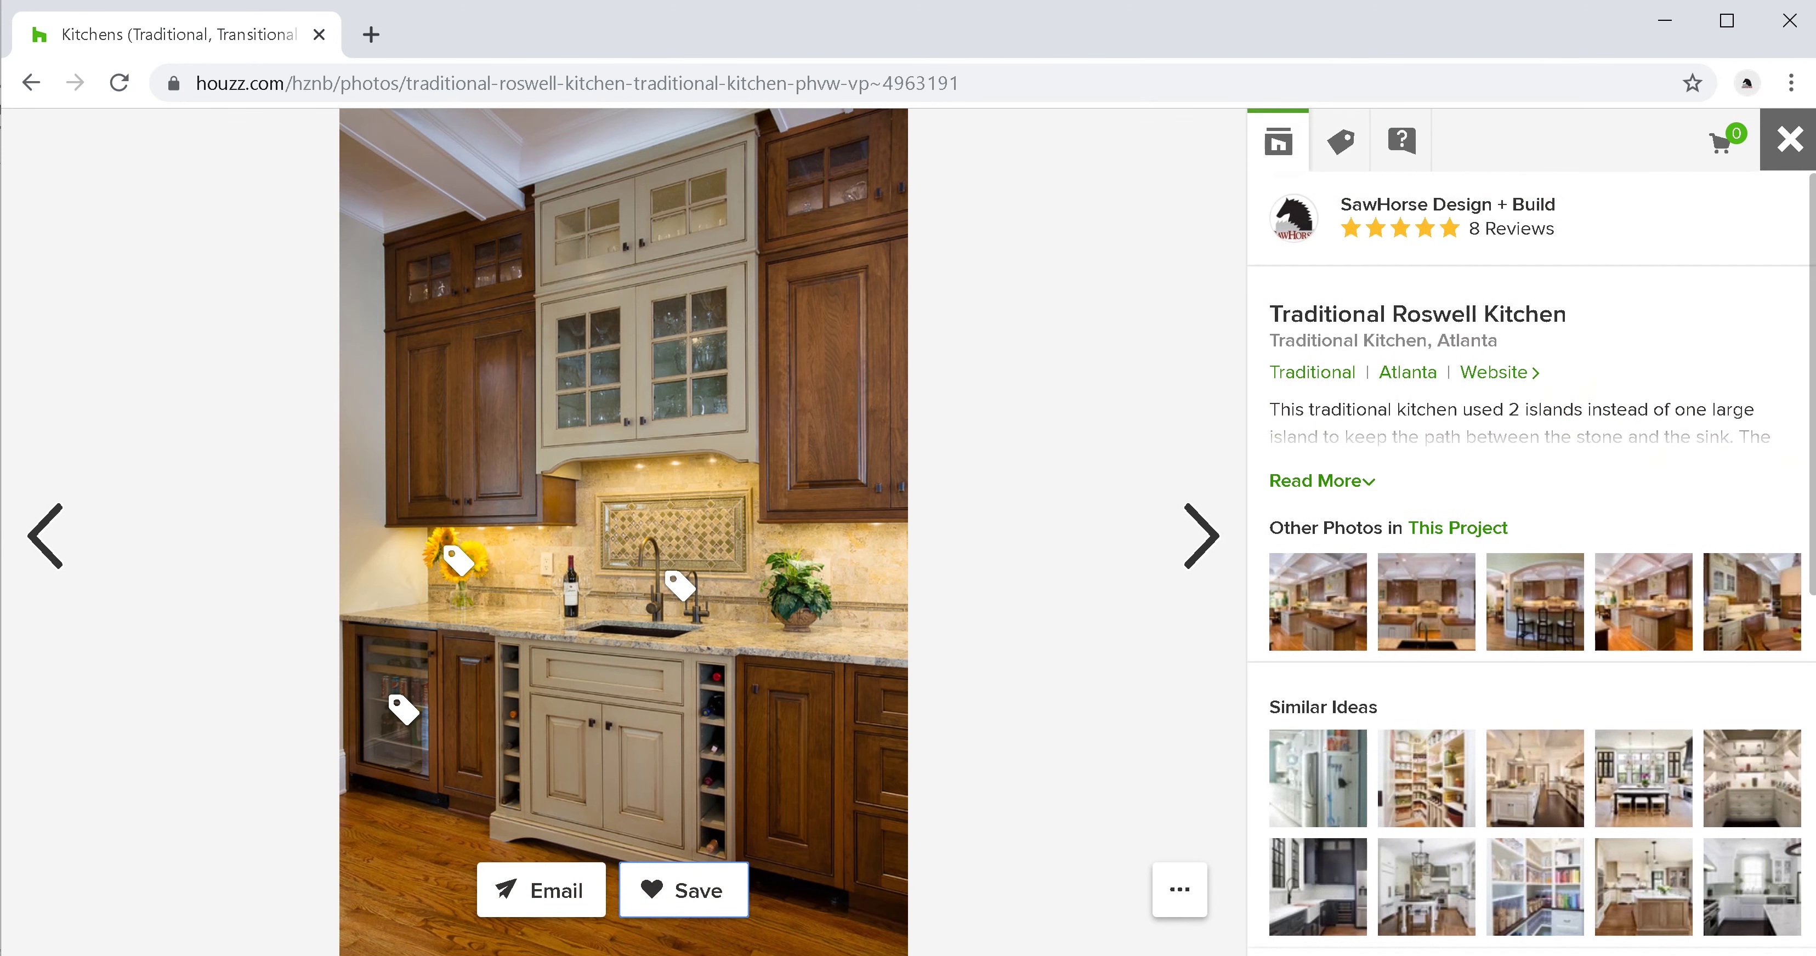
Look back through the preceding full-size photos, from the Traditional Roswell Kitchen to the Atlanta Custom Green House kitchen
key(Left)
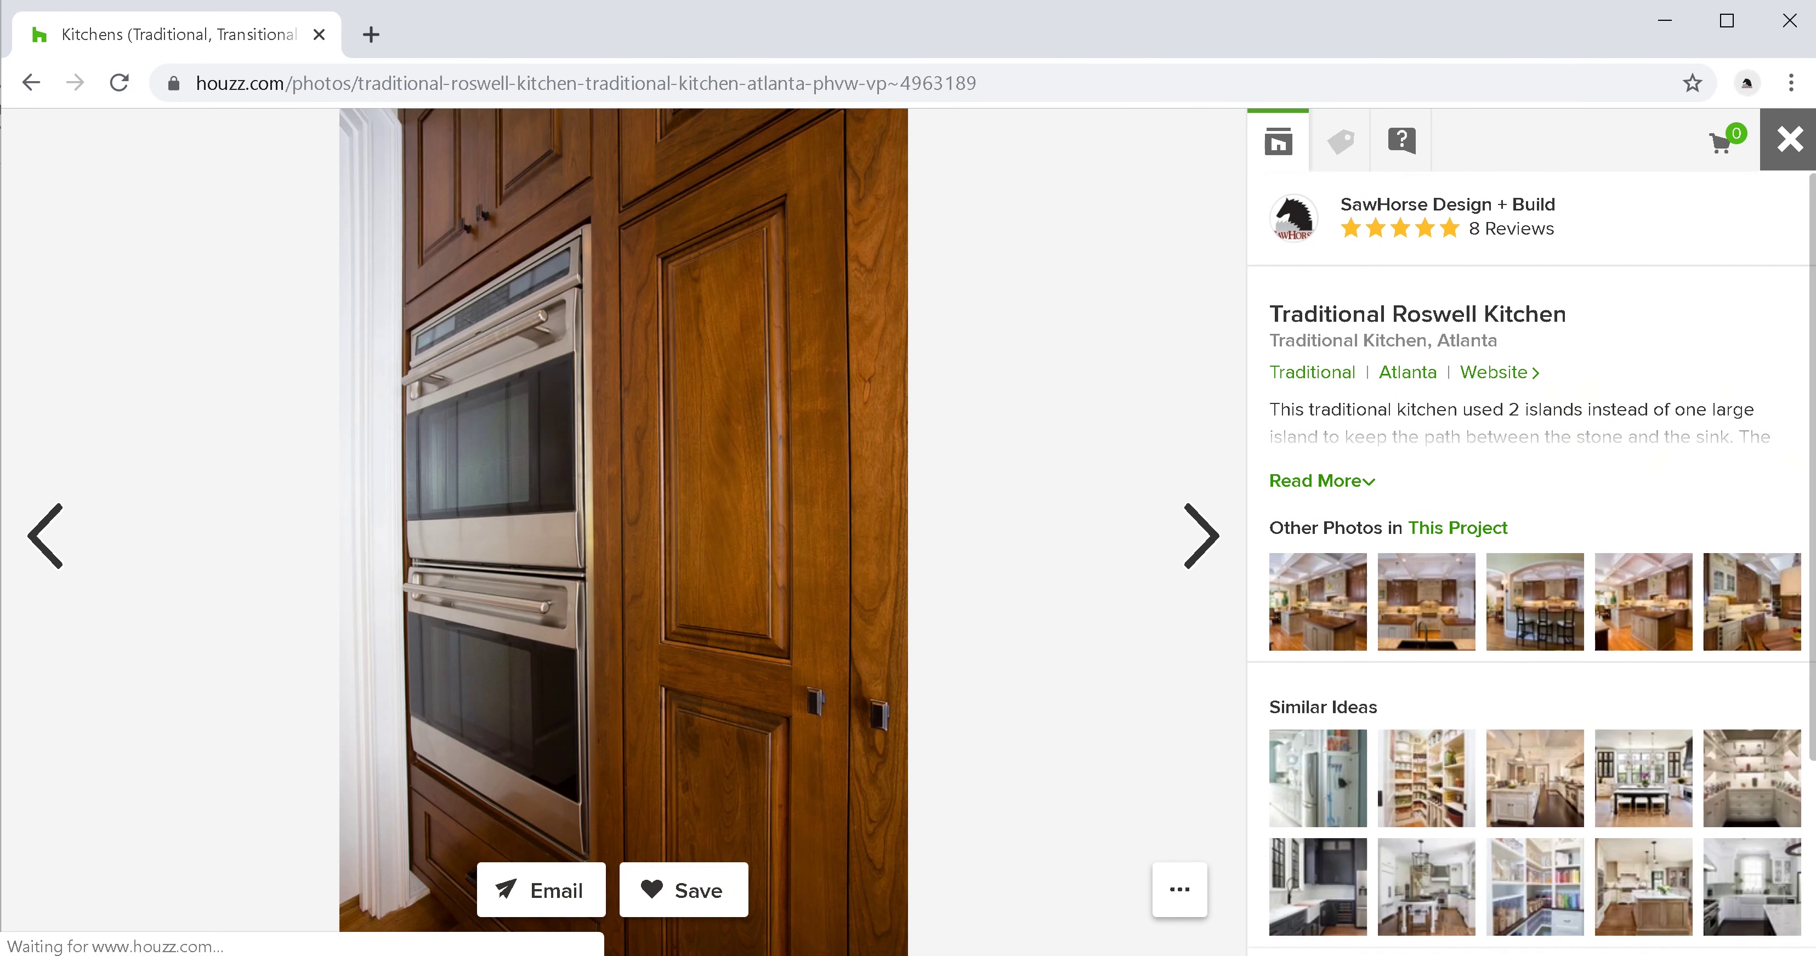
key(Right)
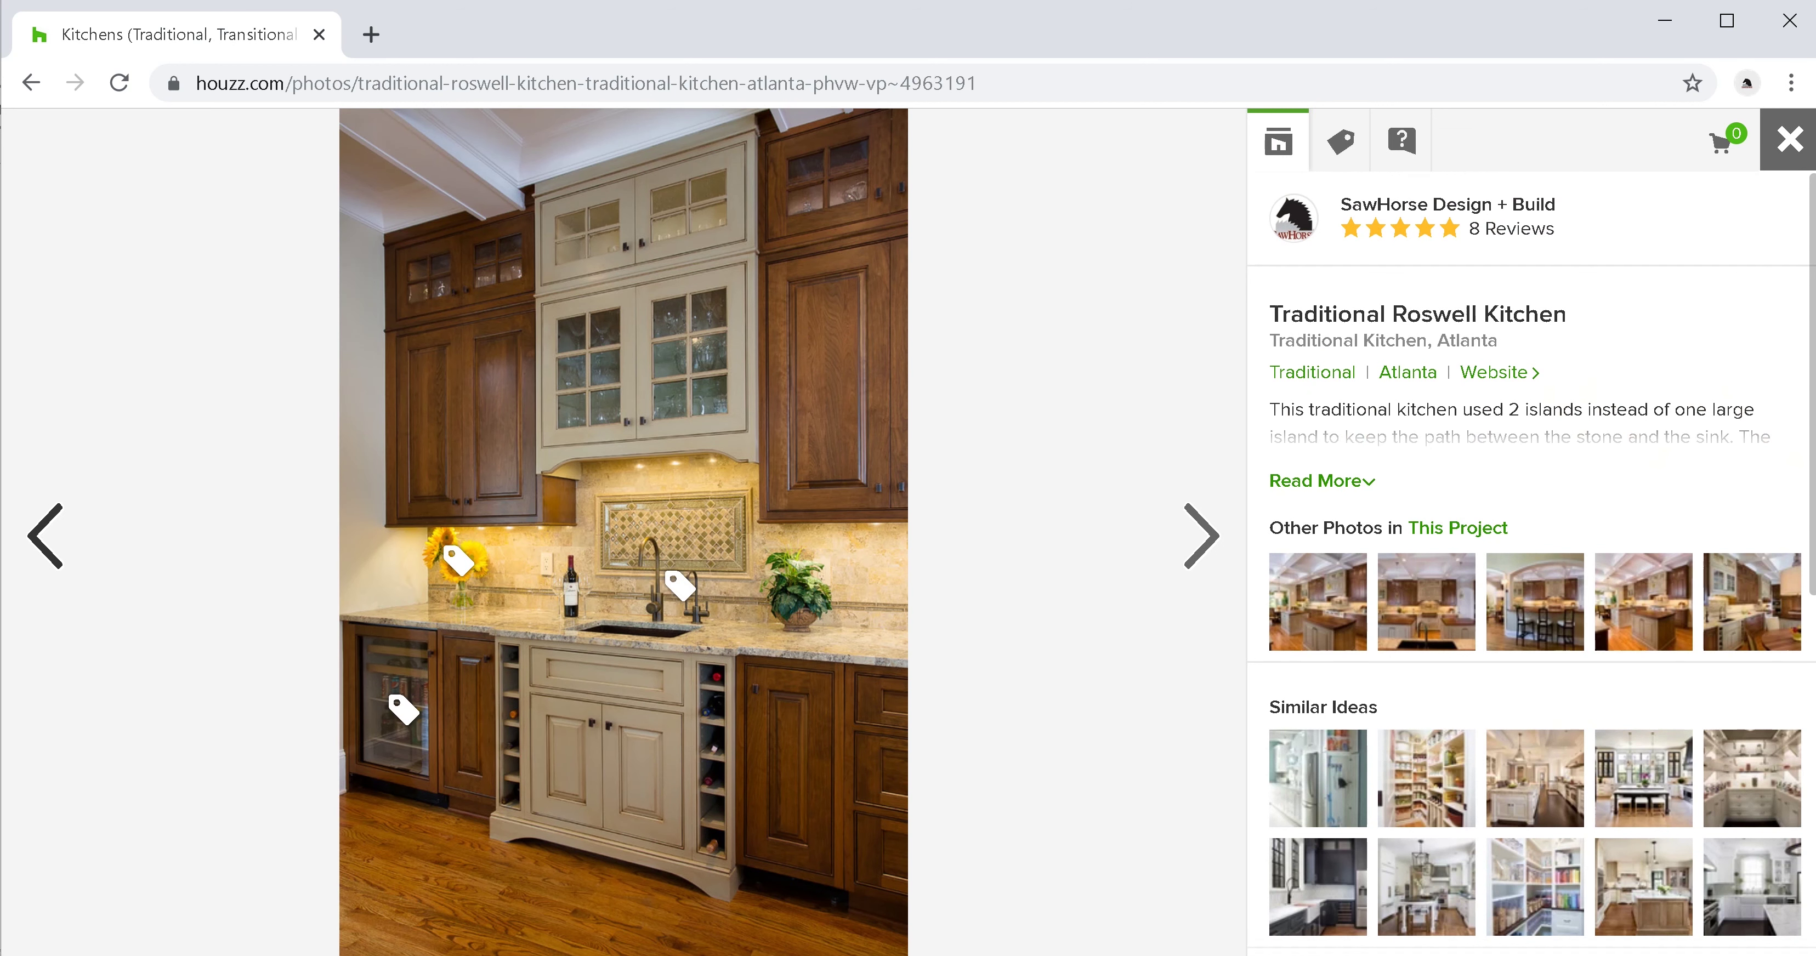
key(Left)
key(Left)
key(Left)
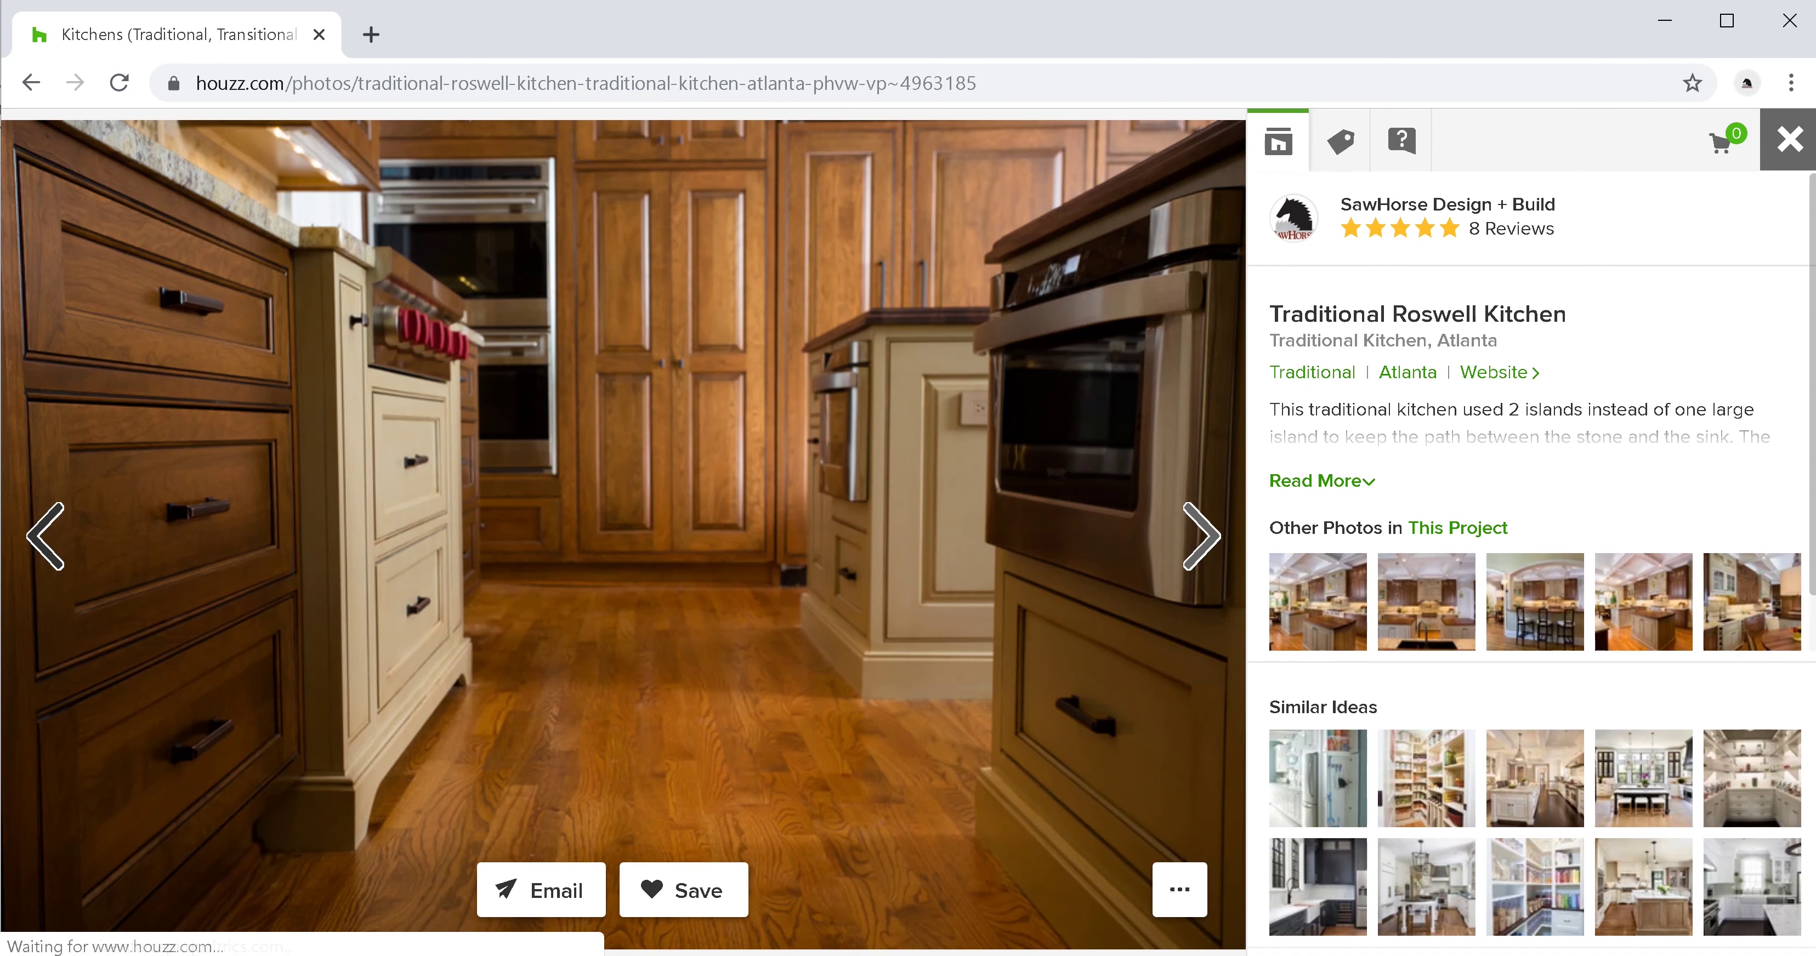
key(Left)
key(Left)
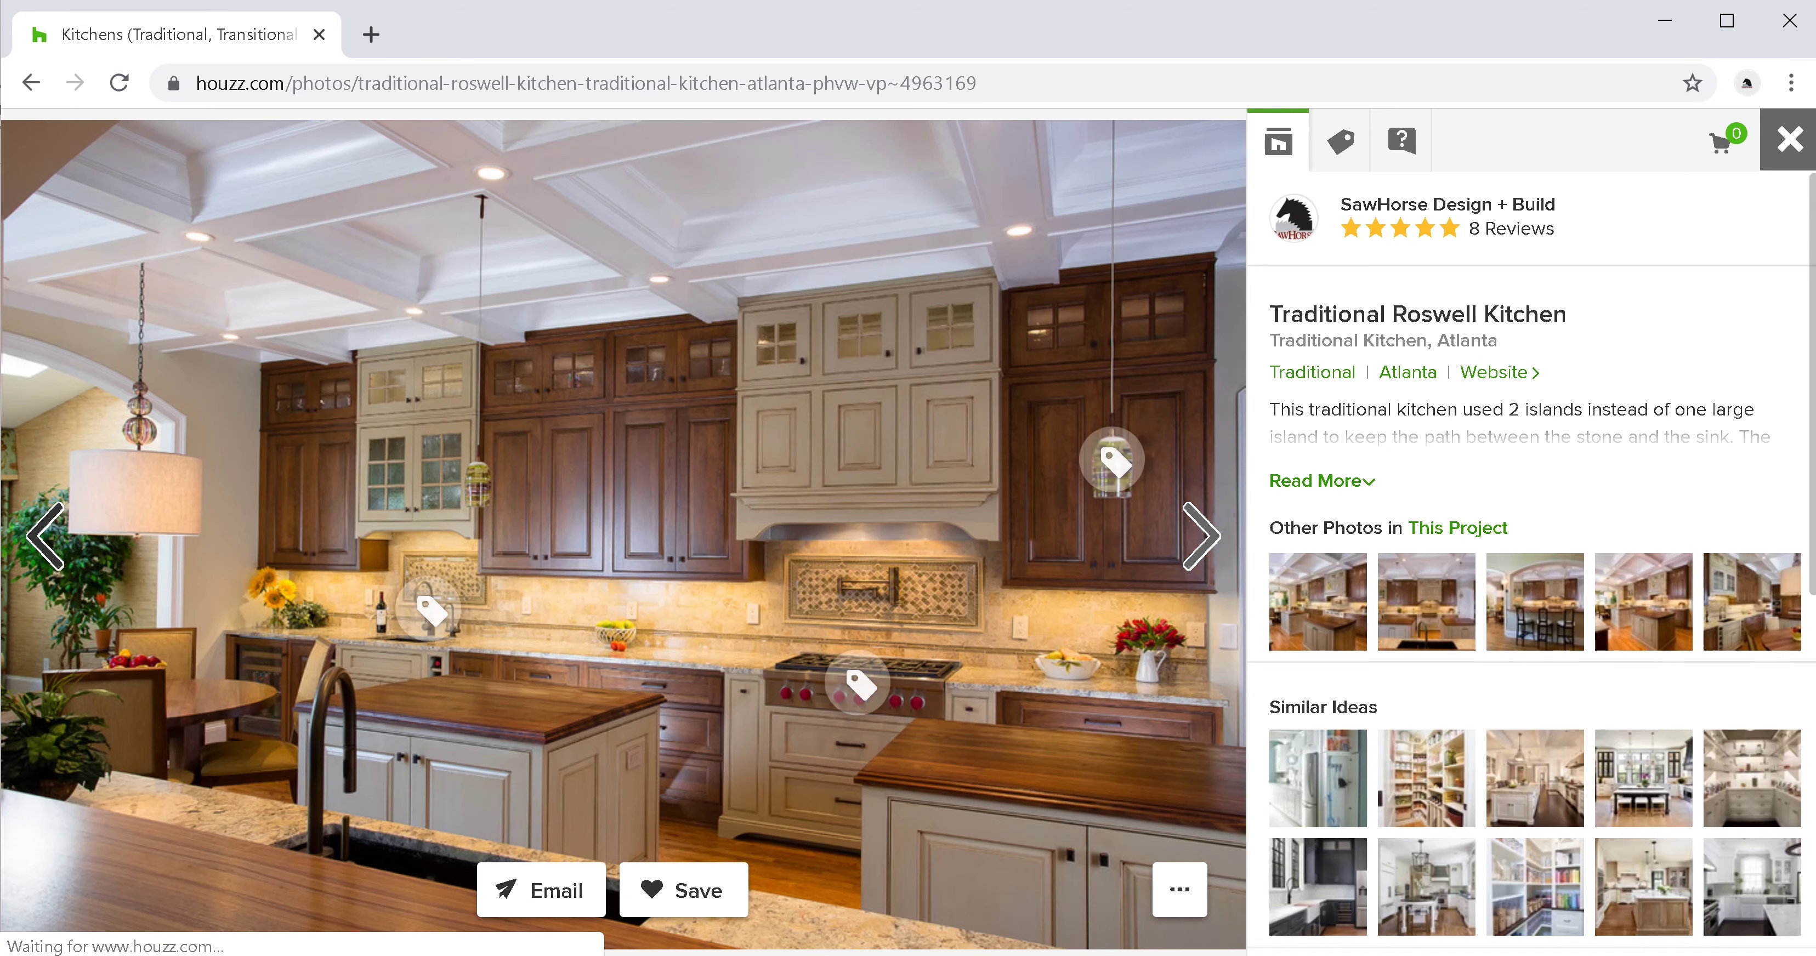
key(Left)
key(Left)
key(Left)
key(Left)
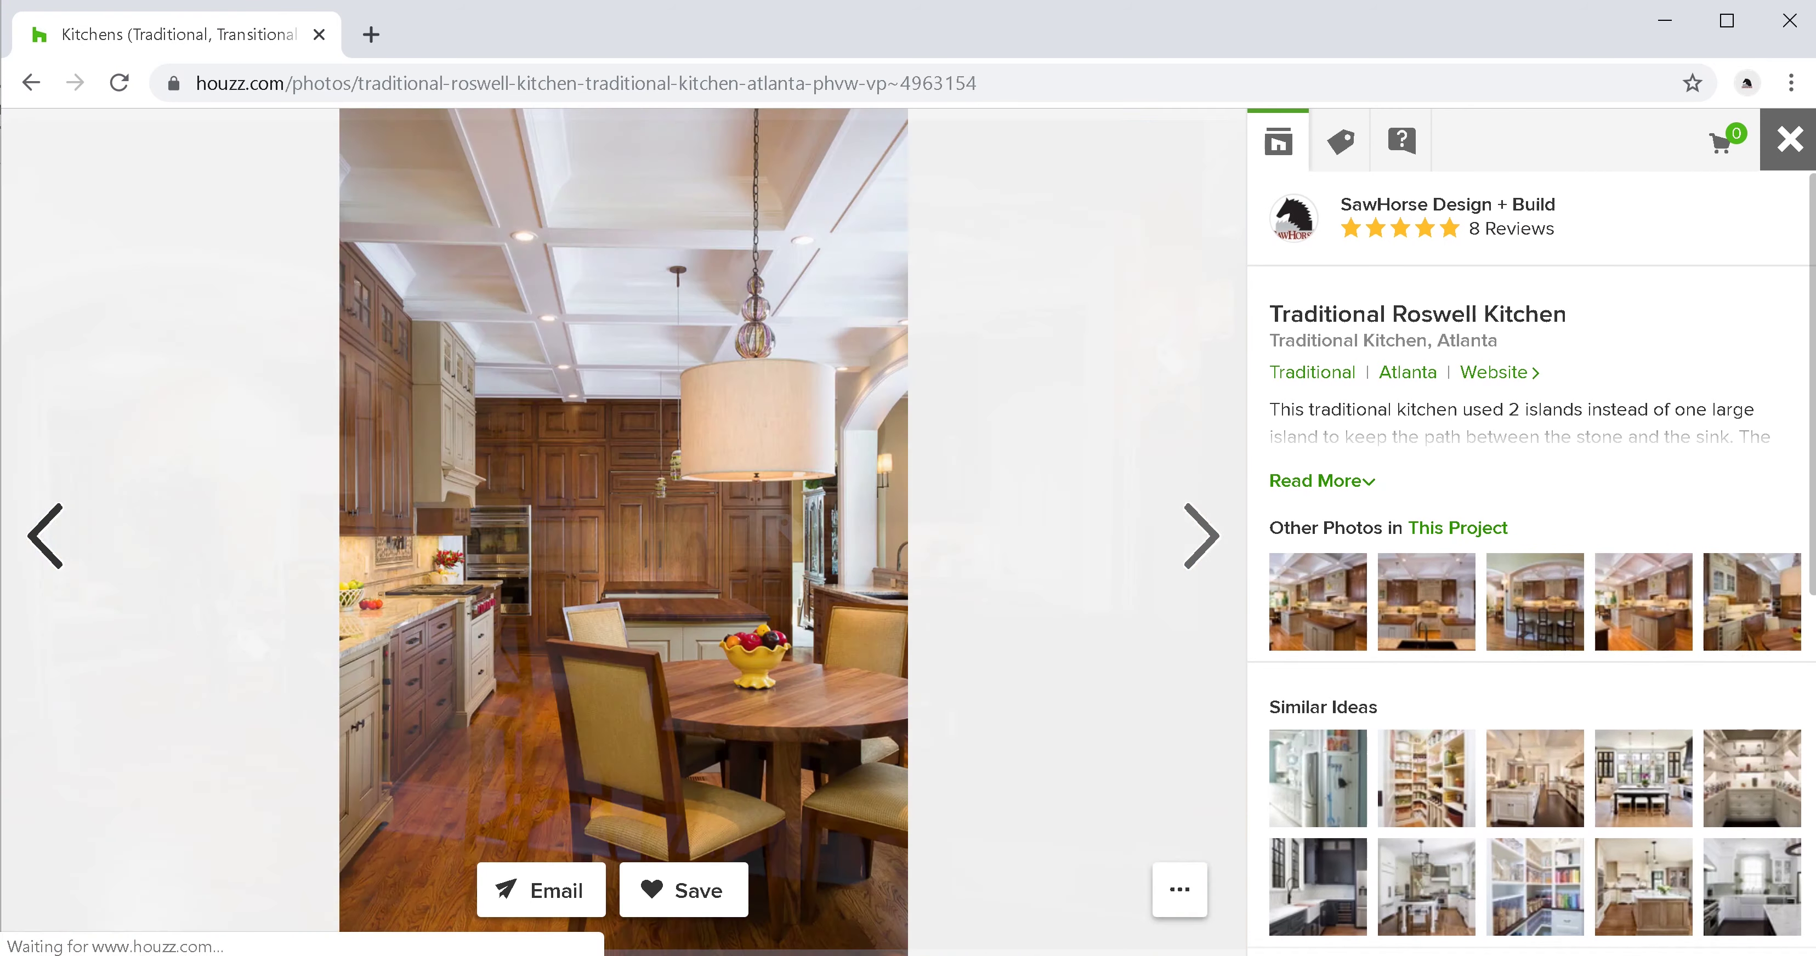
key(Left)
key(Left)
key(Left)
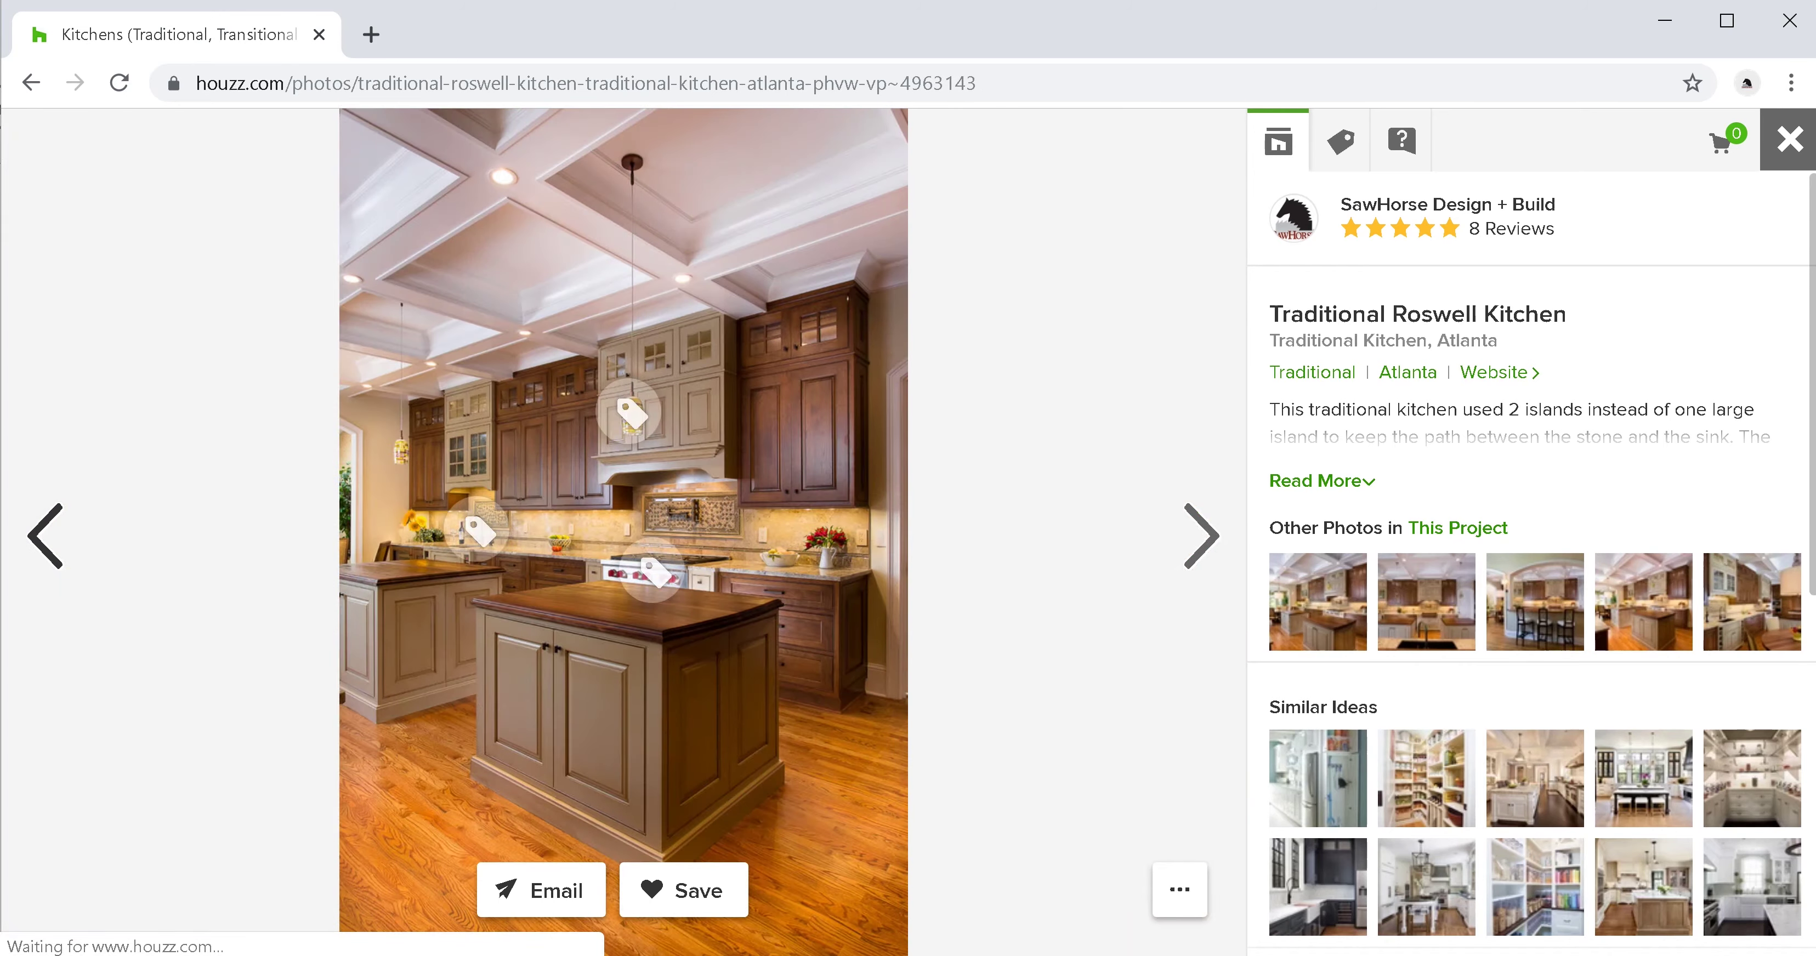
key(Left)
key(Left)
key(Left)
key(Left)
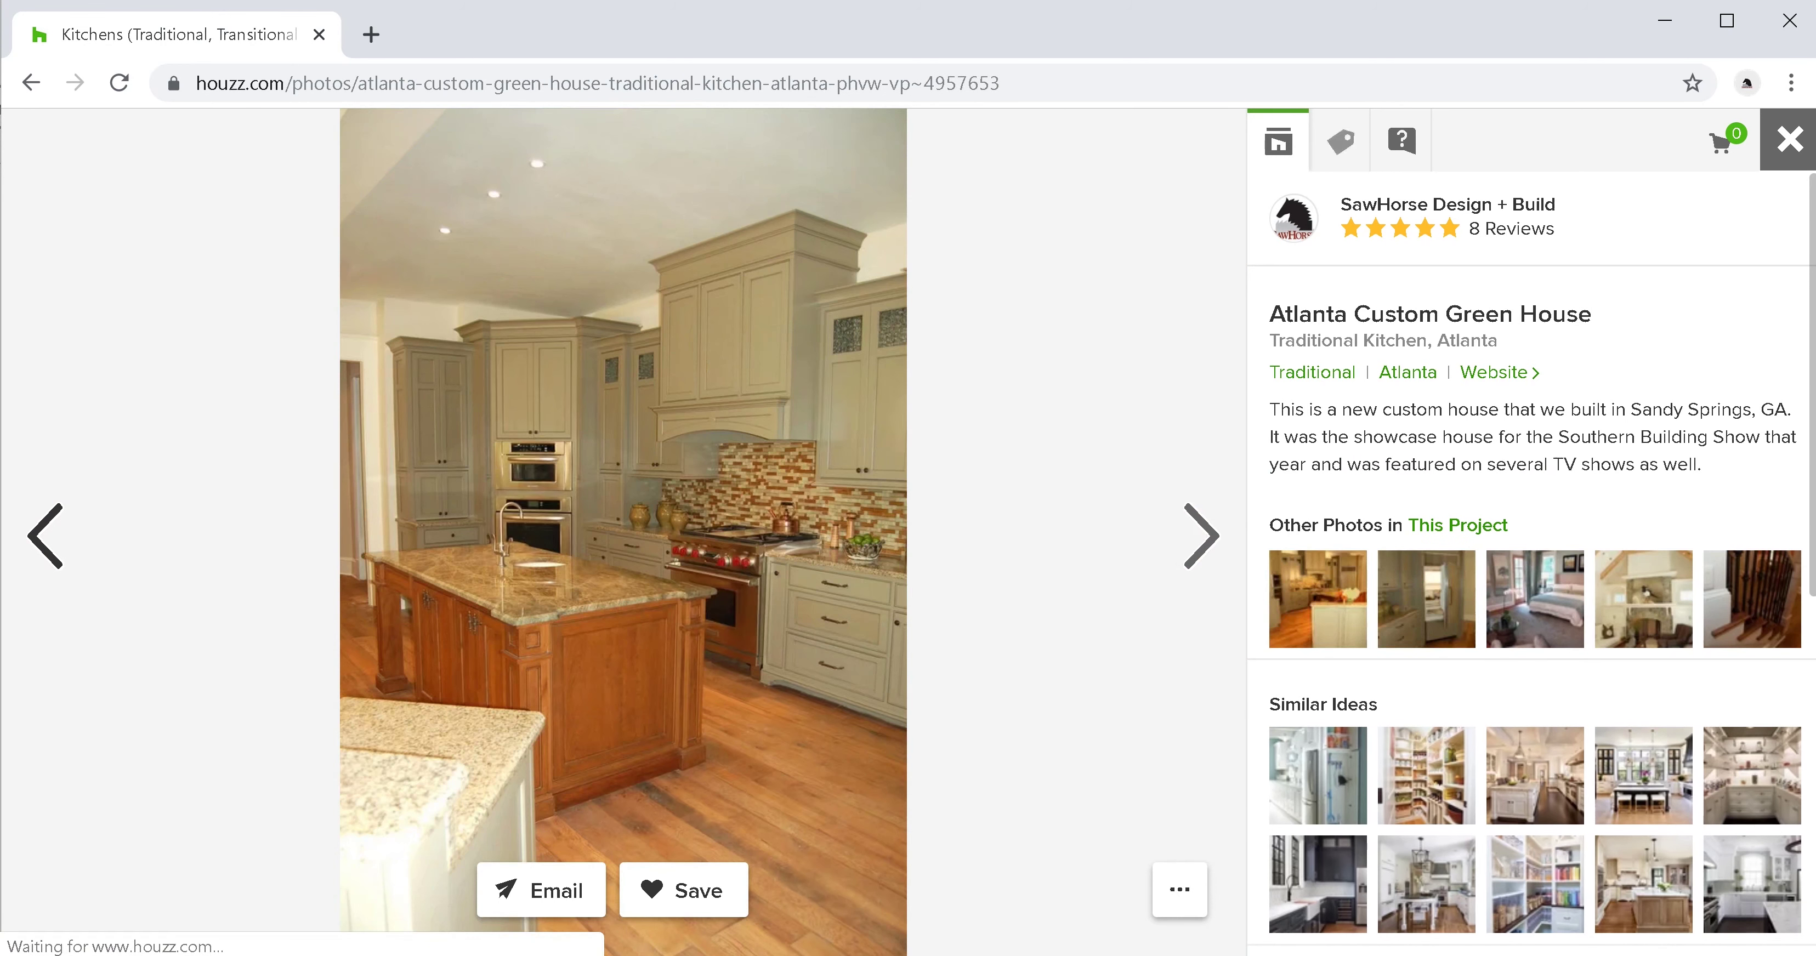
Save the preceding Atlanta Custom Green House kitchen photo, with flowers on the island, to the Modern Kitchen Idea ideabook with the note "I like the backsplash"
key(Left)
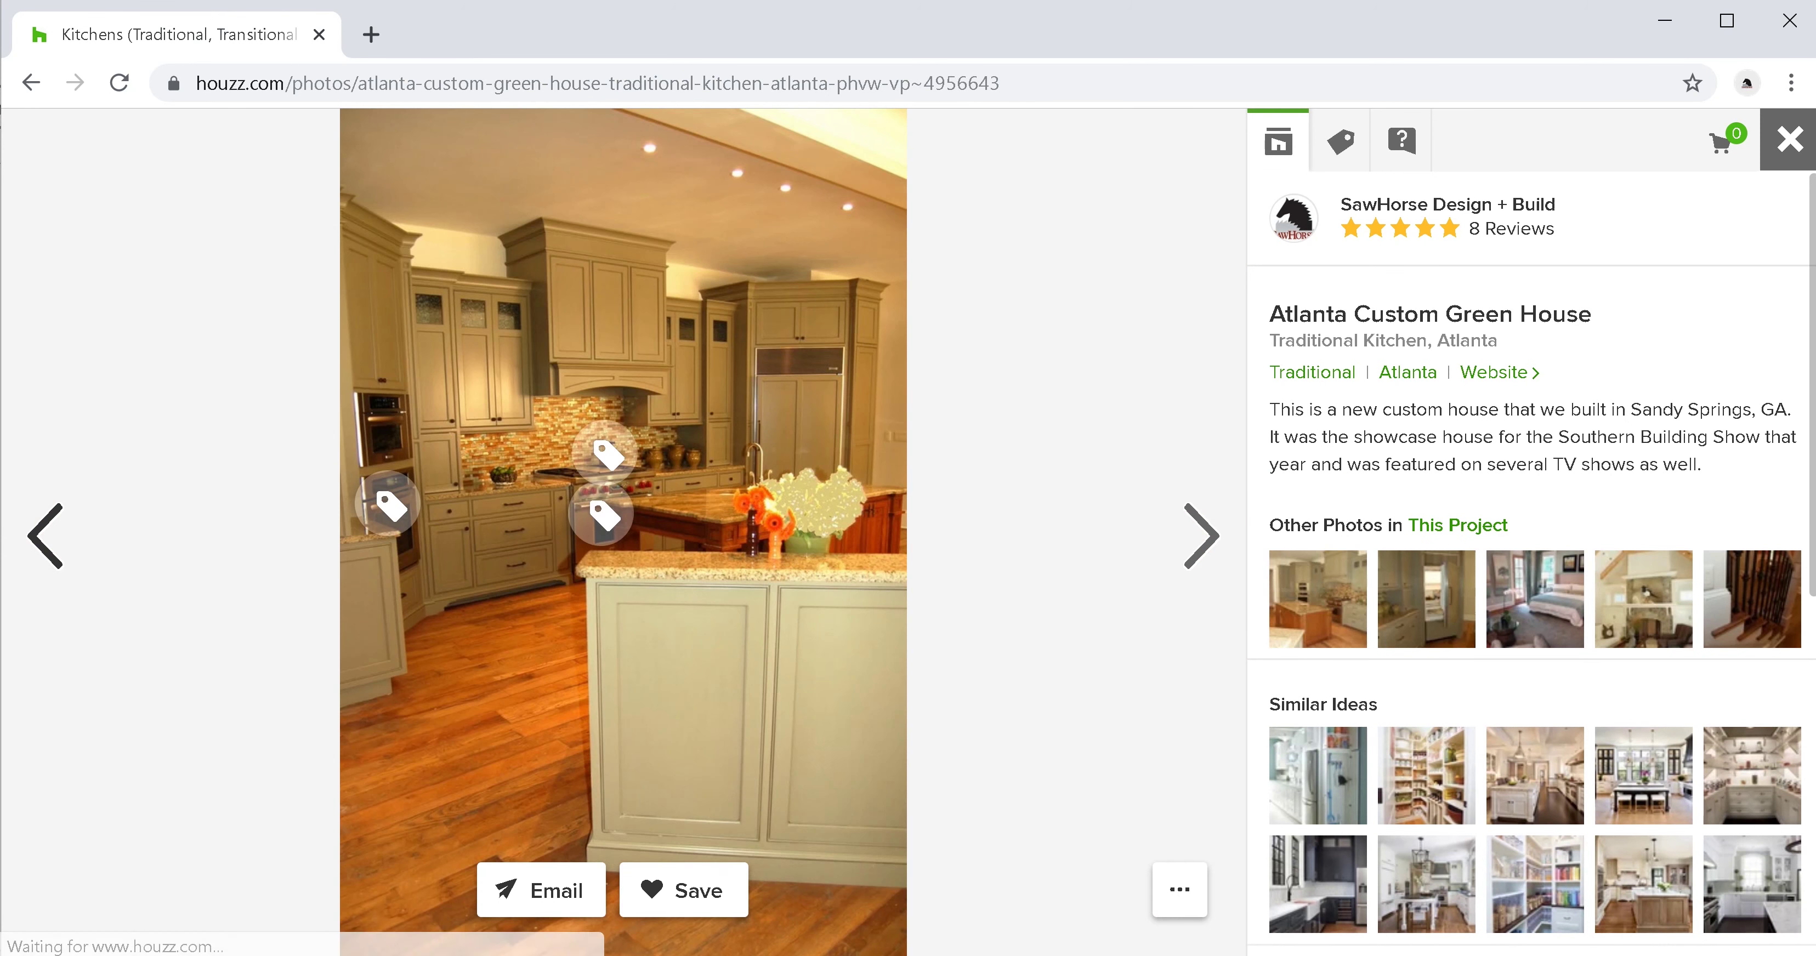
click(684, 890)
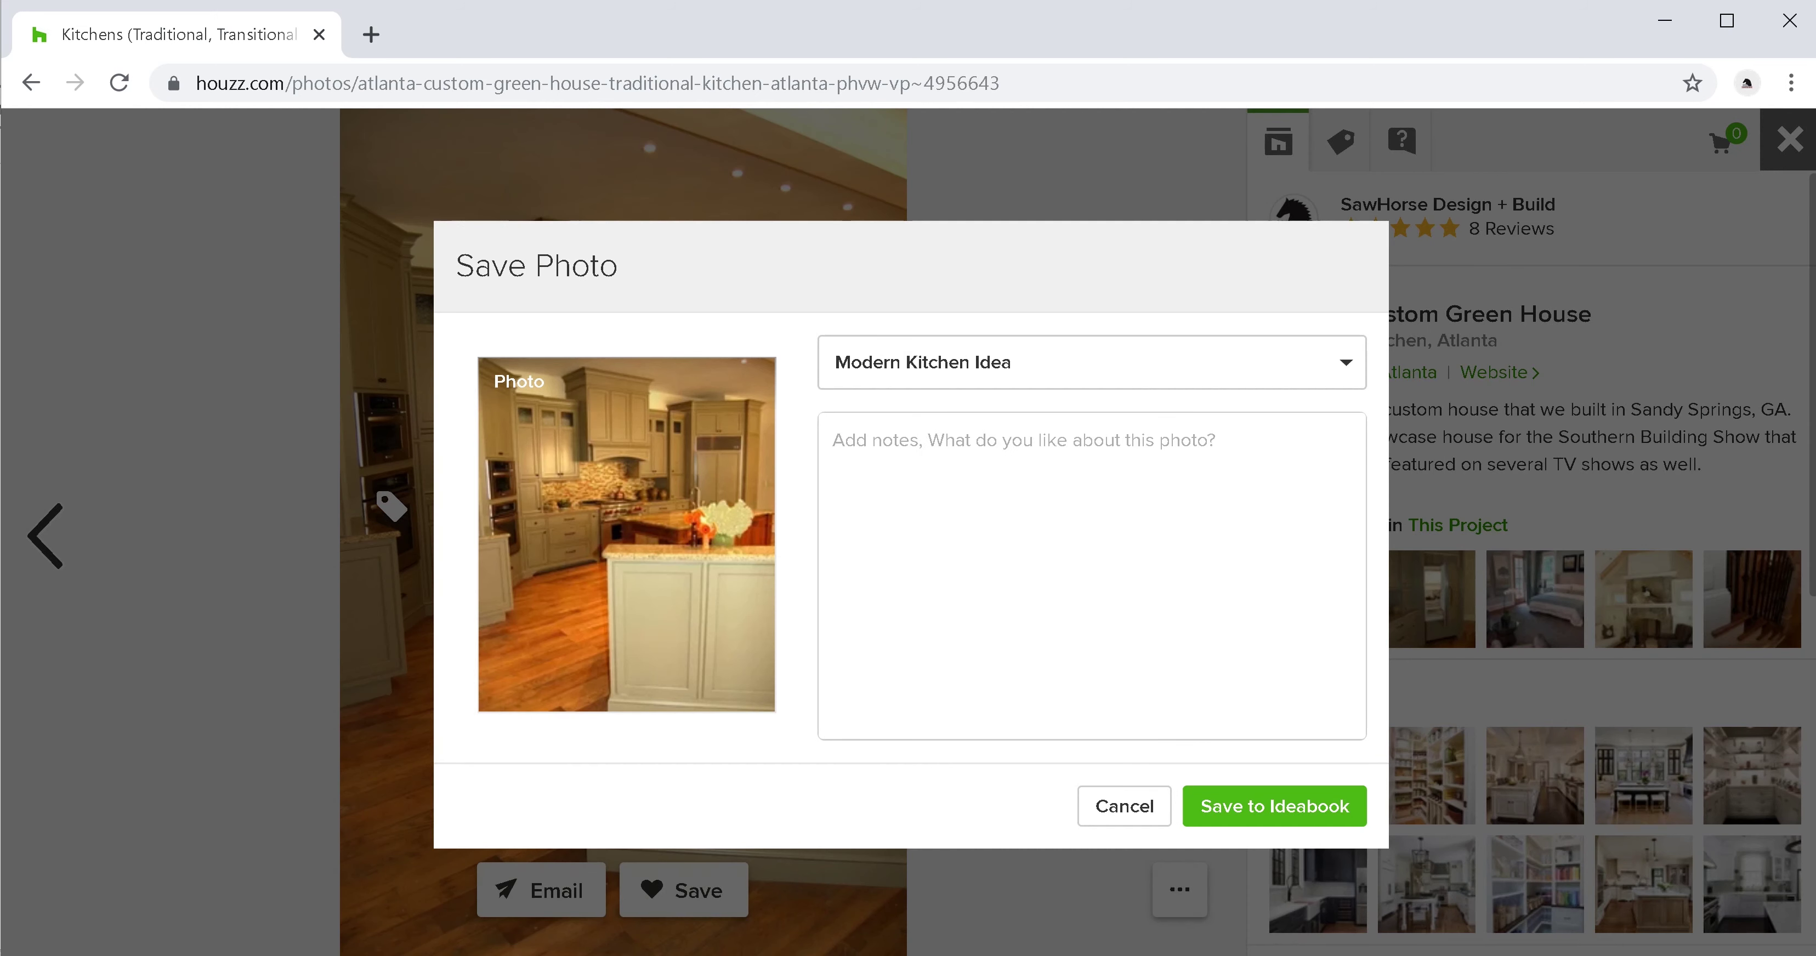
text(I like the bath)
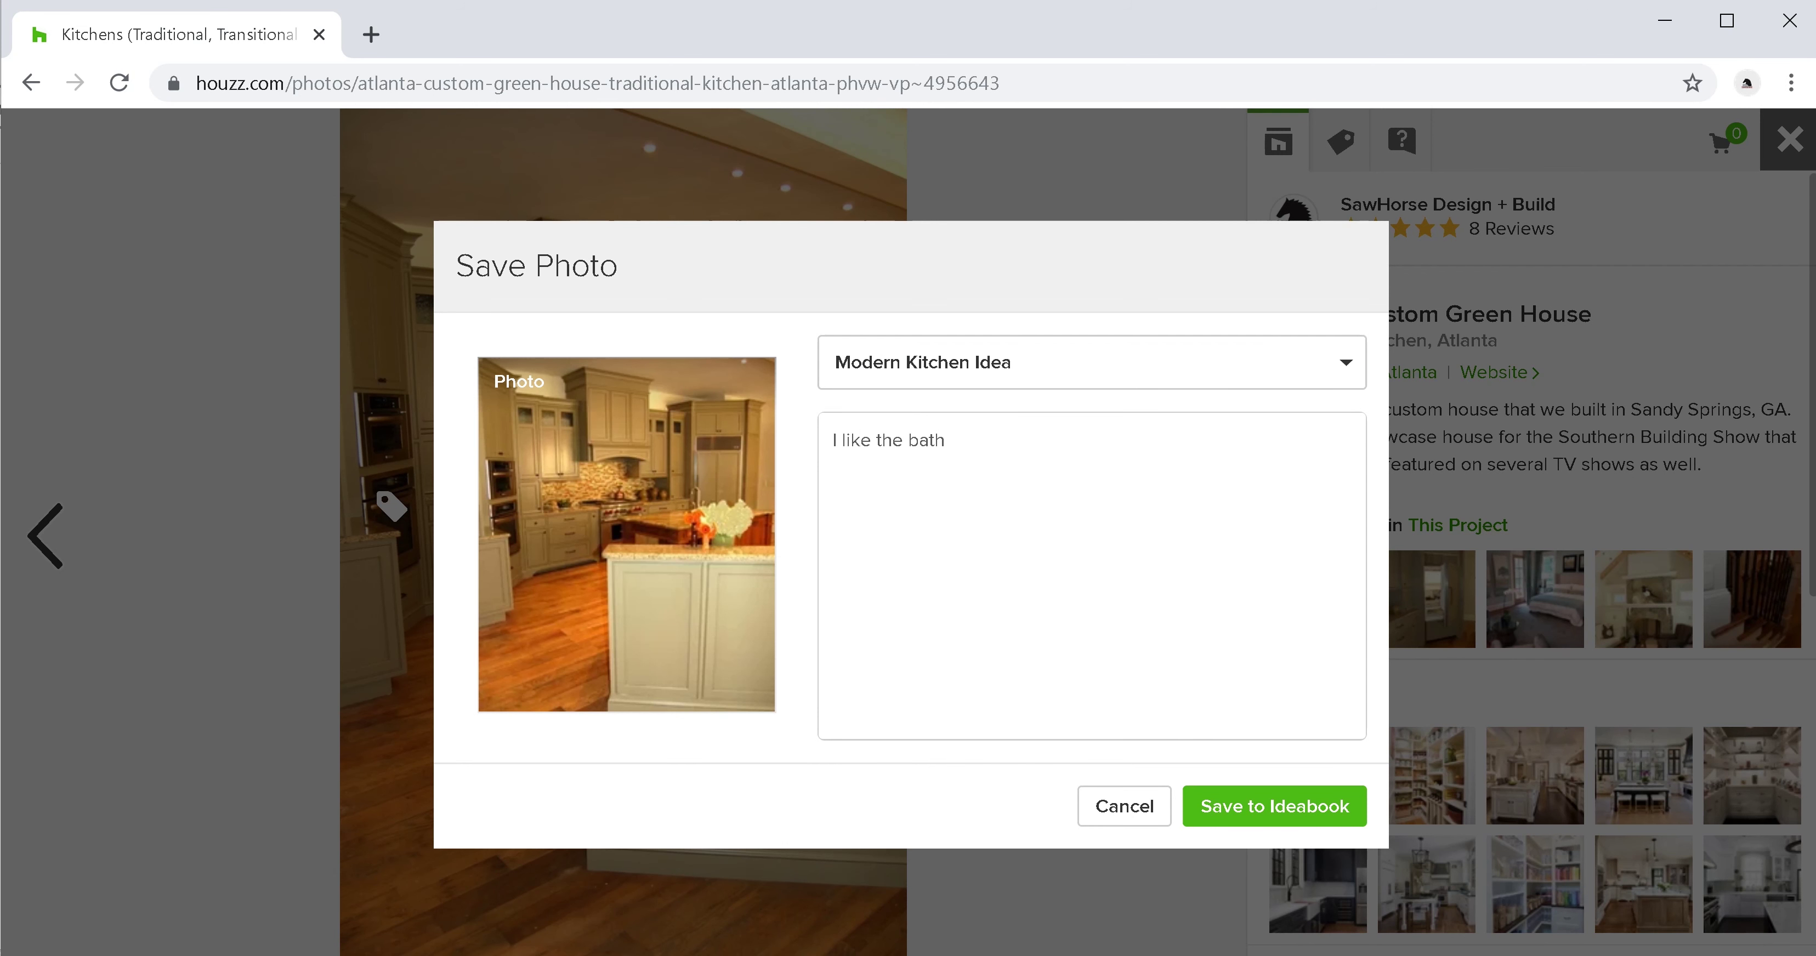
key(BackSpace)
key(BackSpace)
text(cksplash)
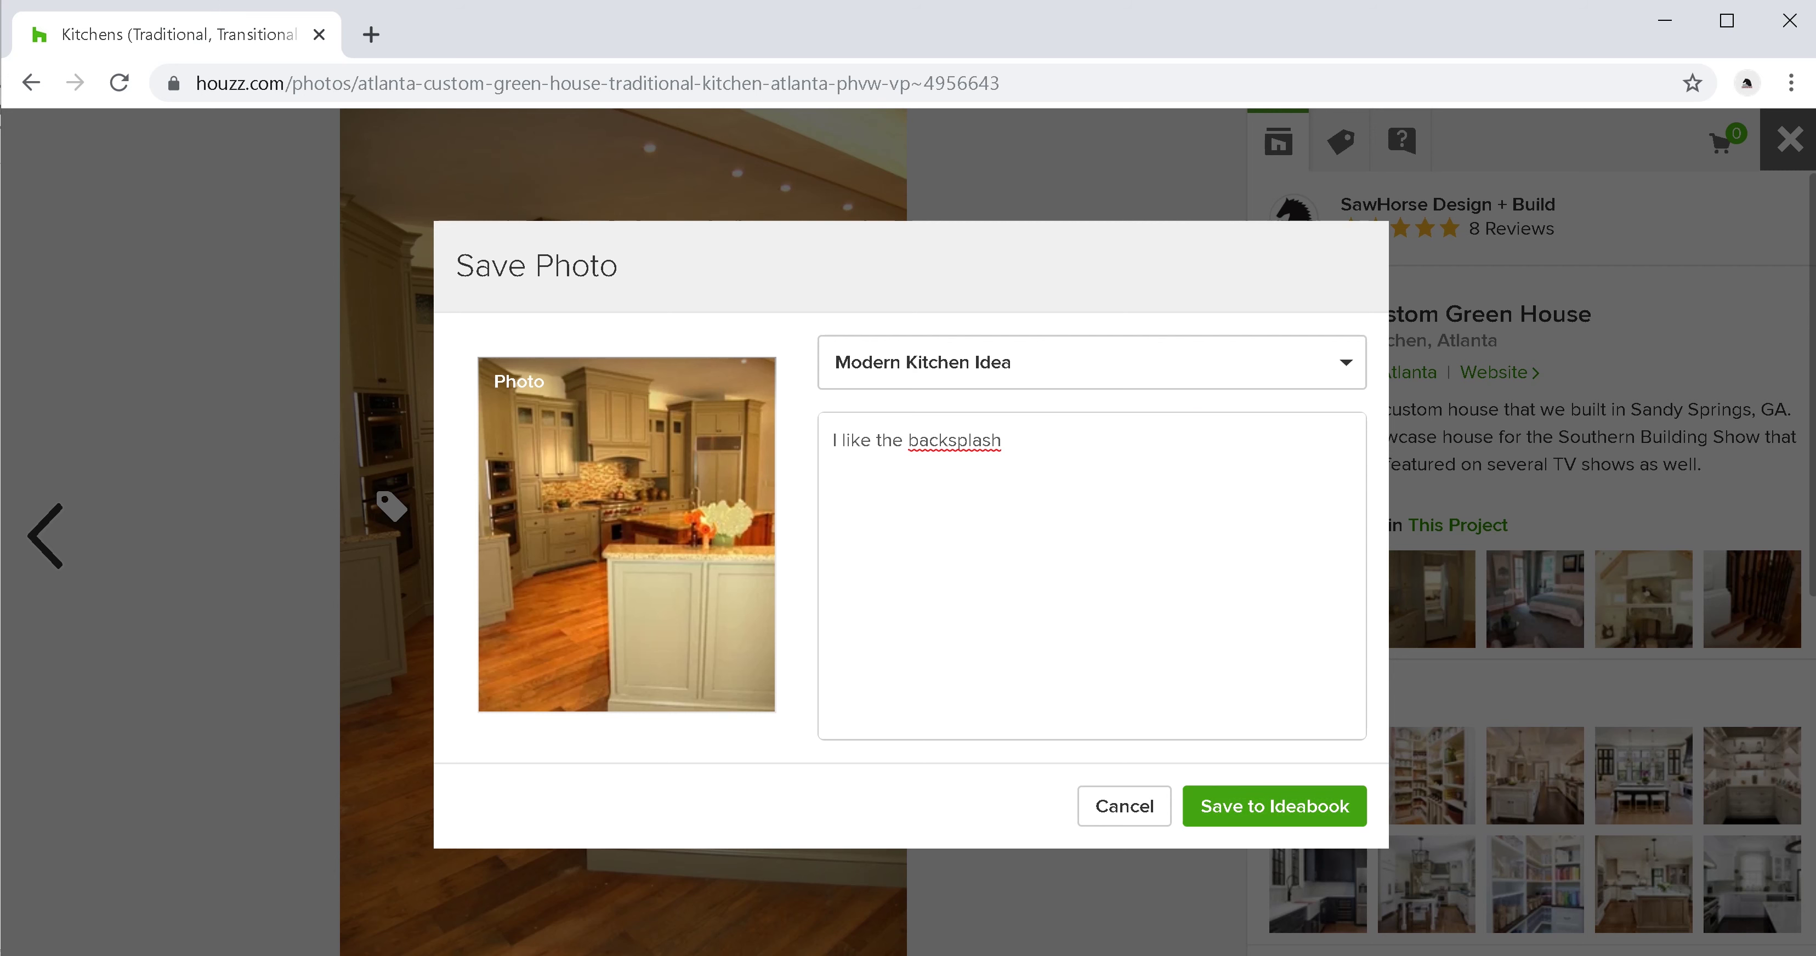
click(1275, 806)
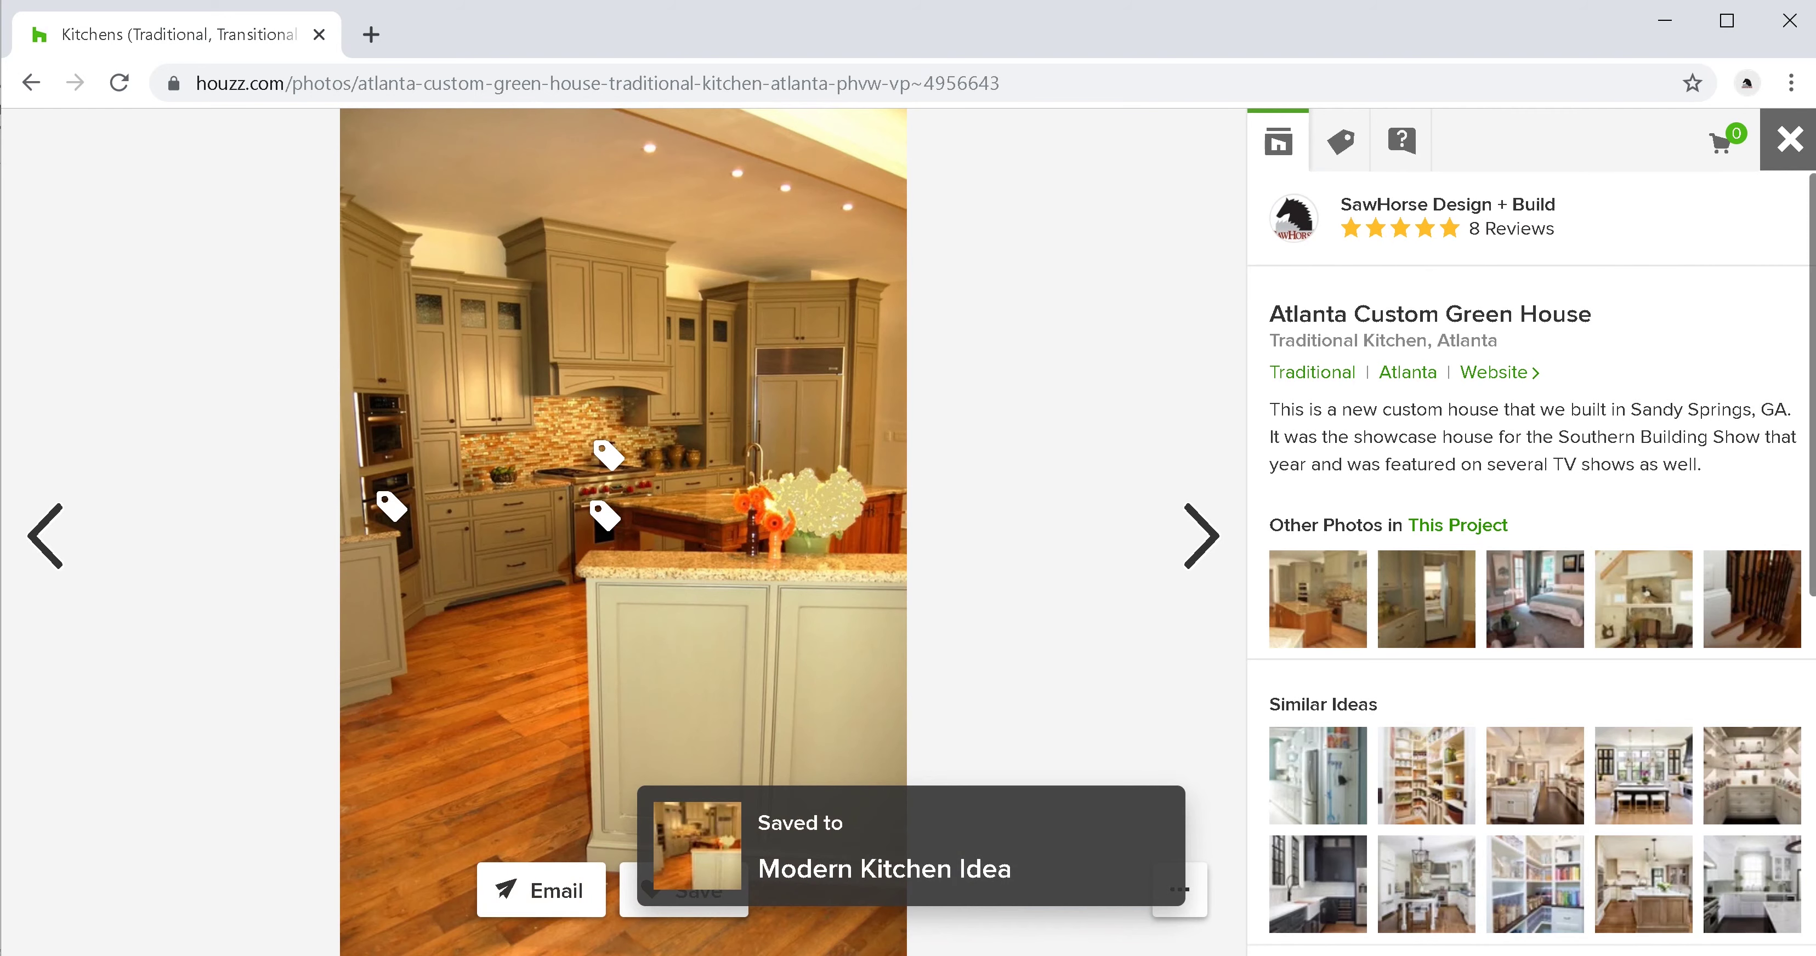
Leave the full-size photos for the Houzz home page and search the site for "modern kitchen"
click(1202, 535)
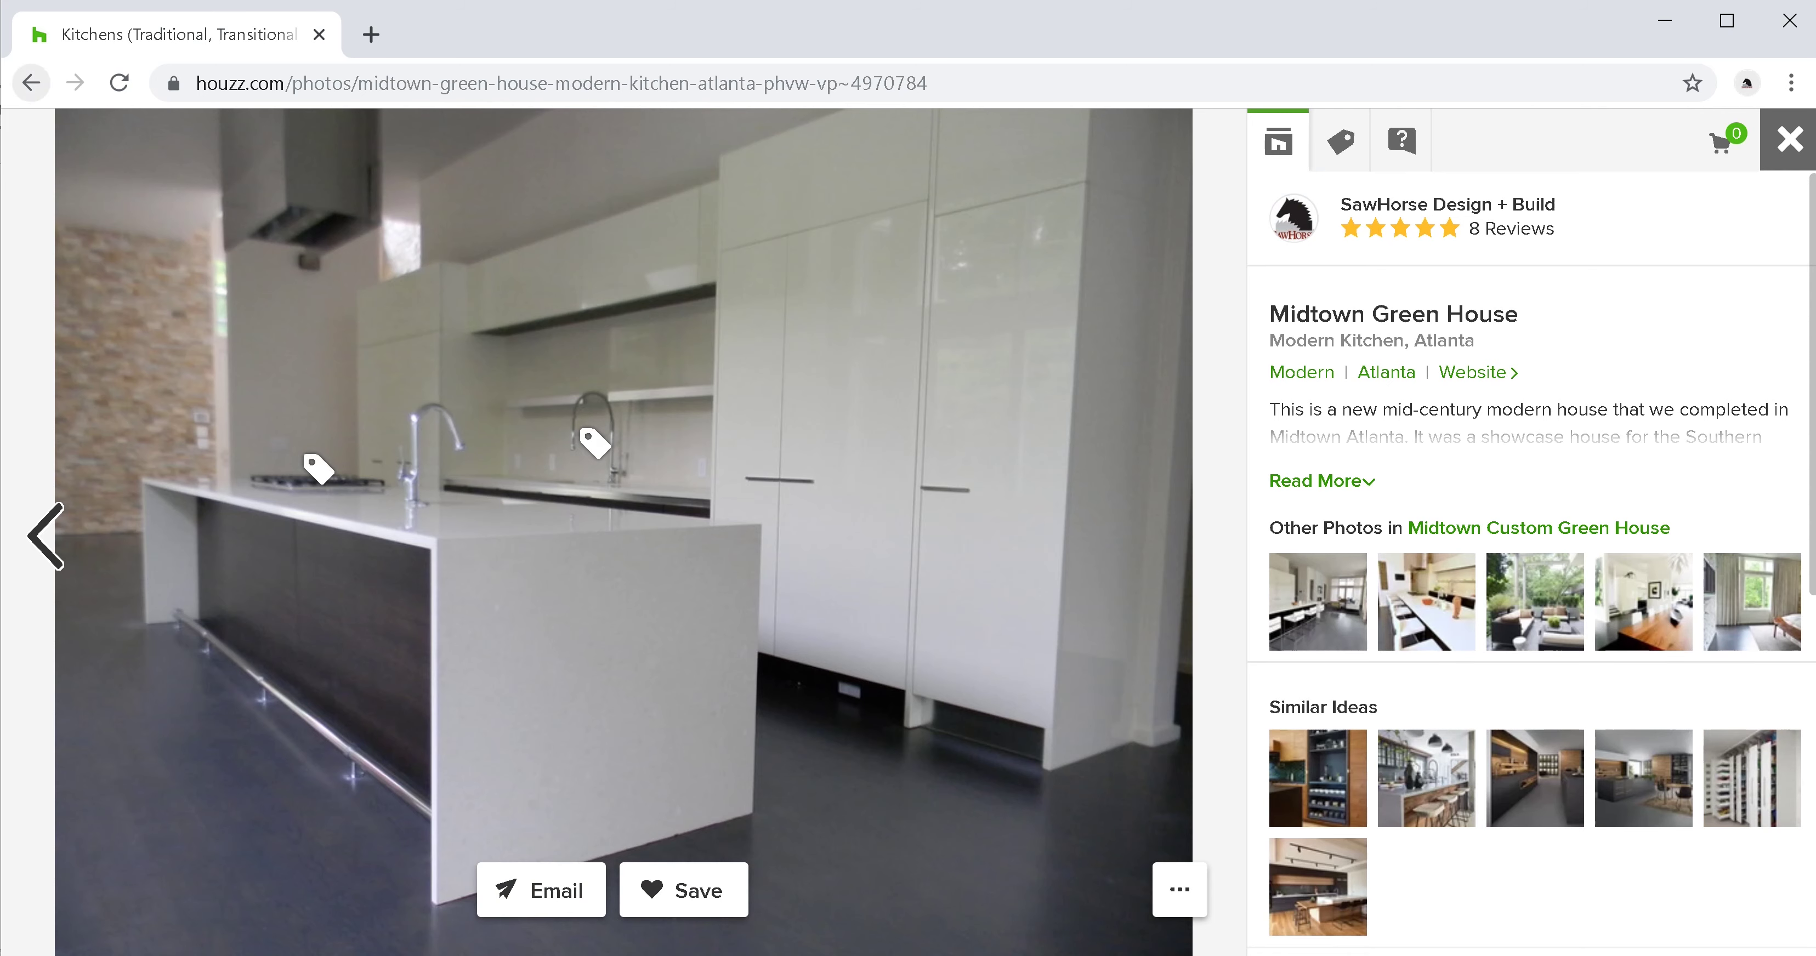
click(31, 82)
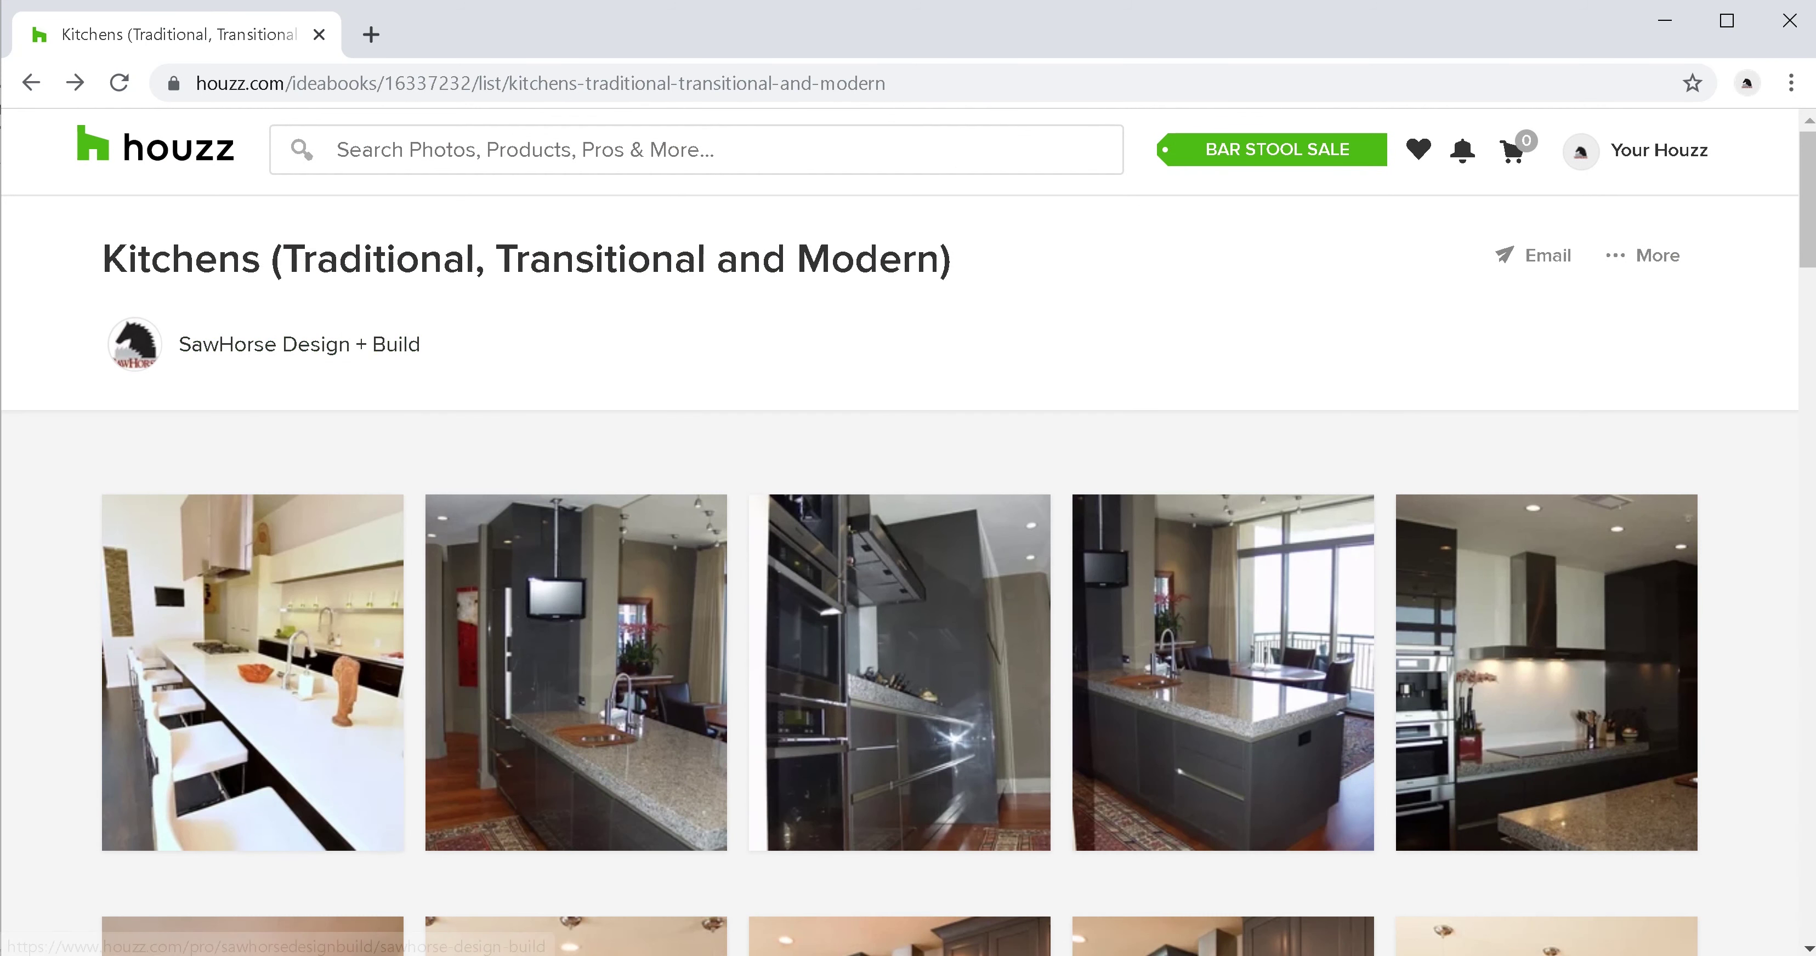
click(155, 146)
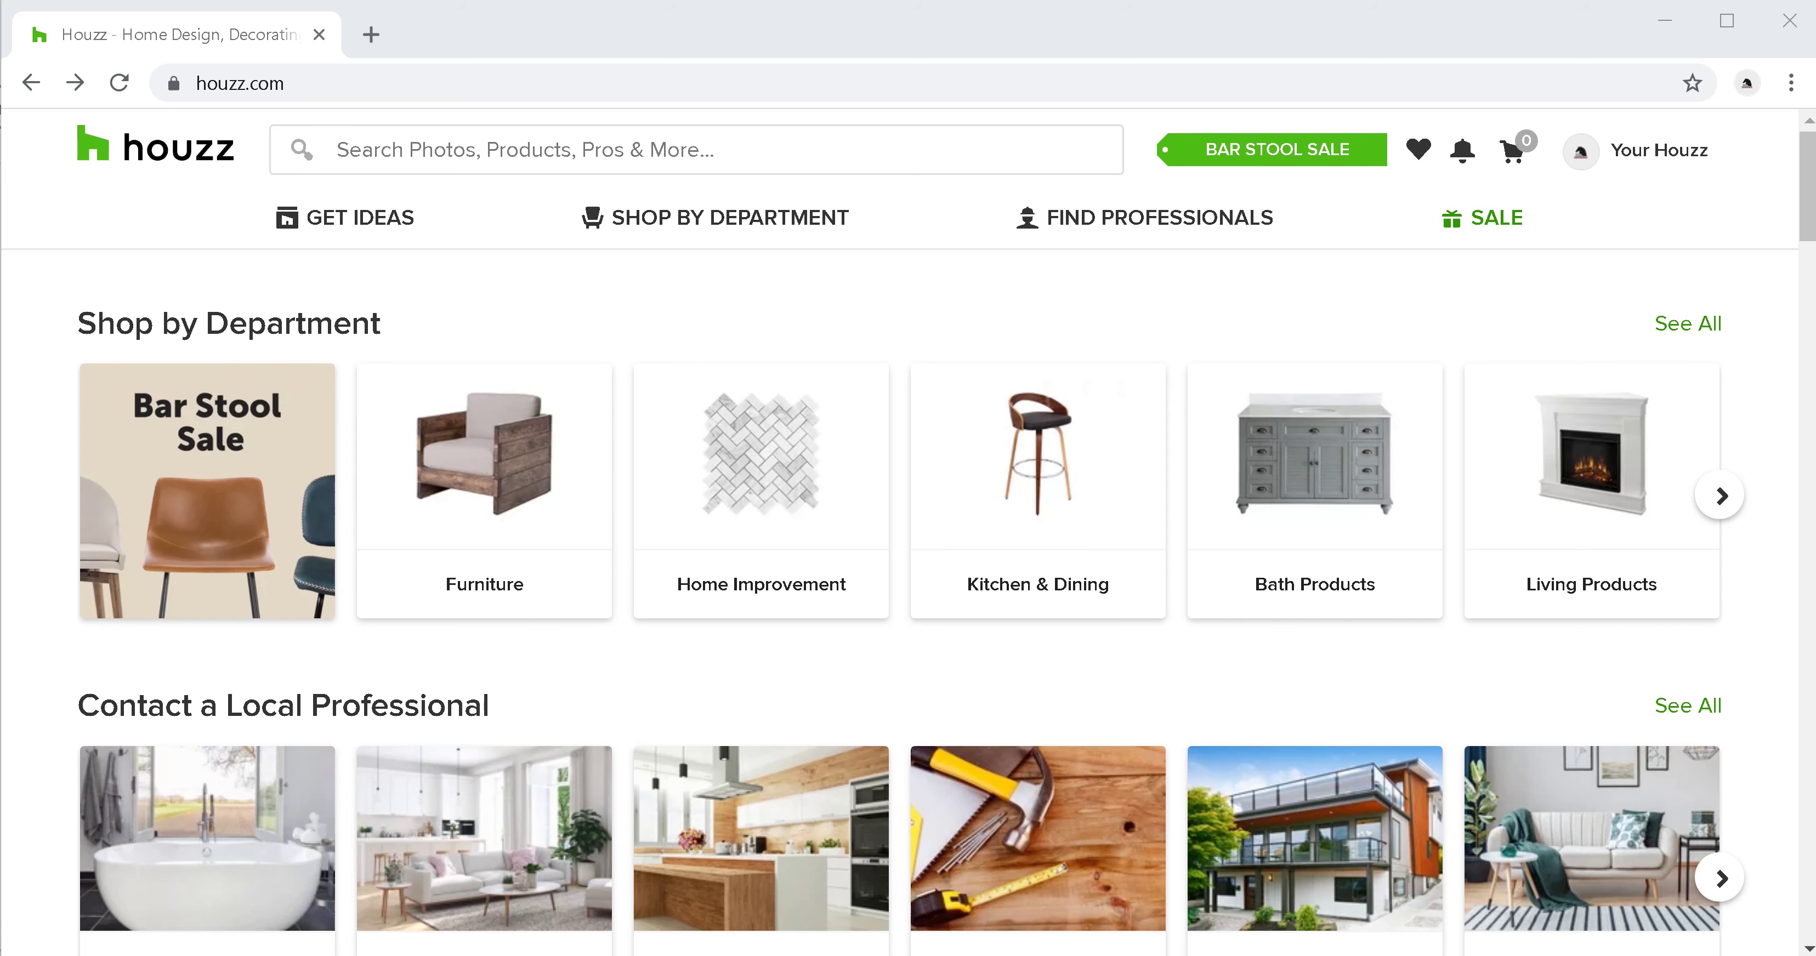
click(339, 149)
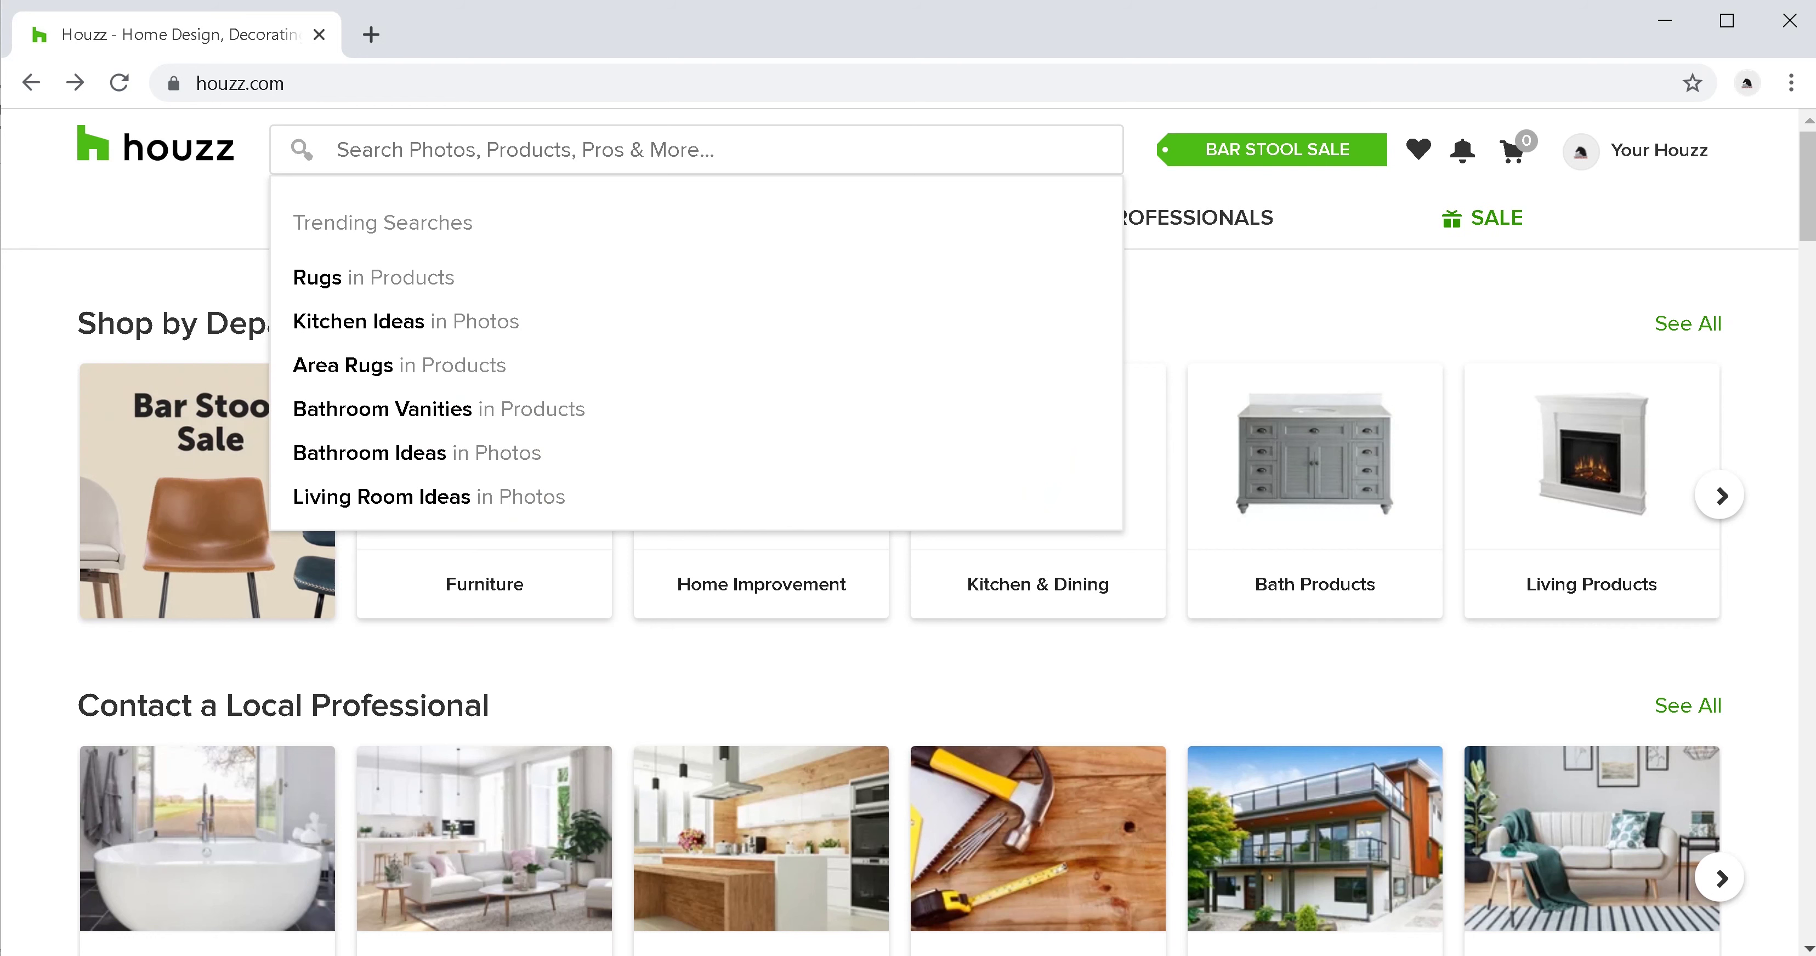
text(moder)
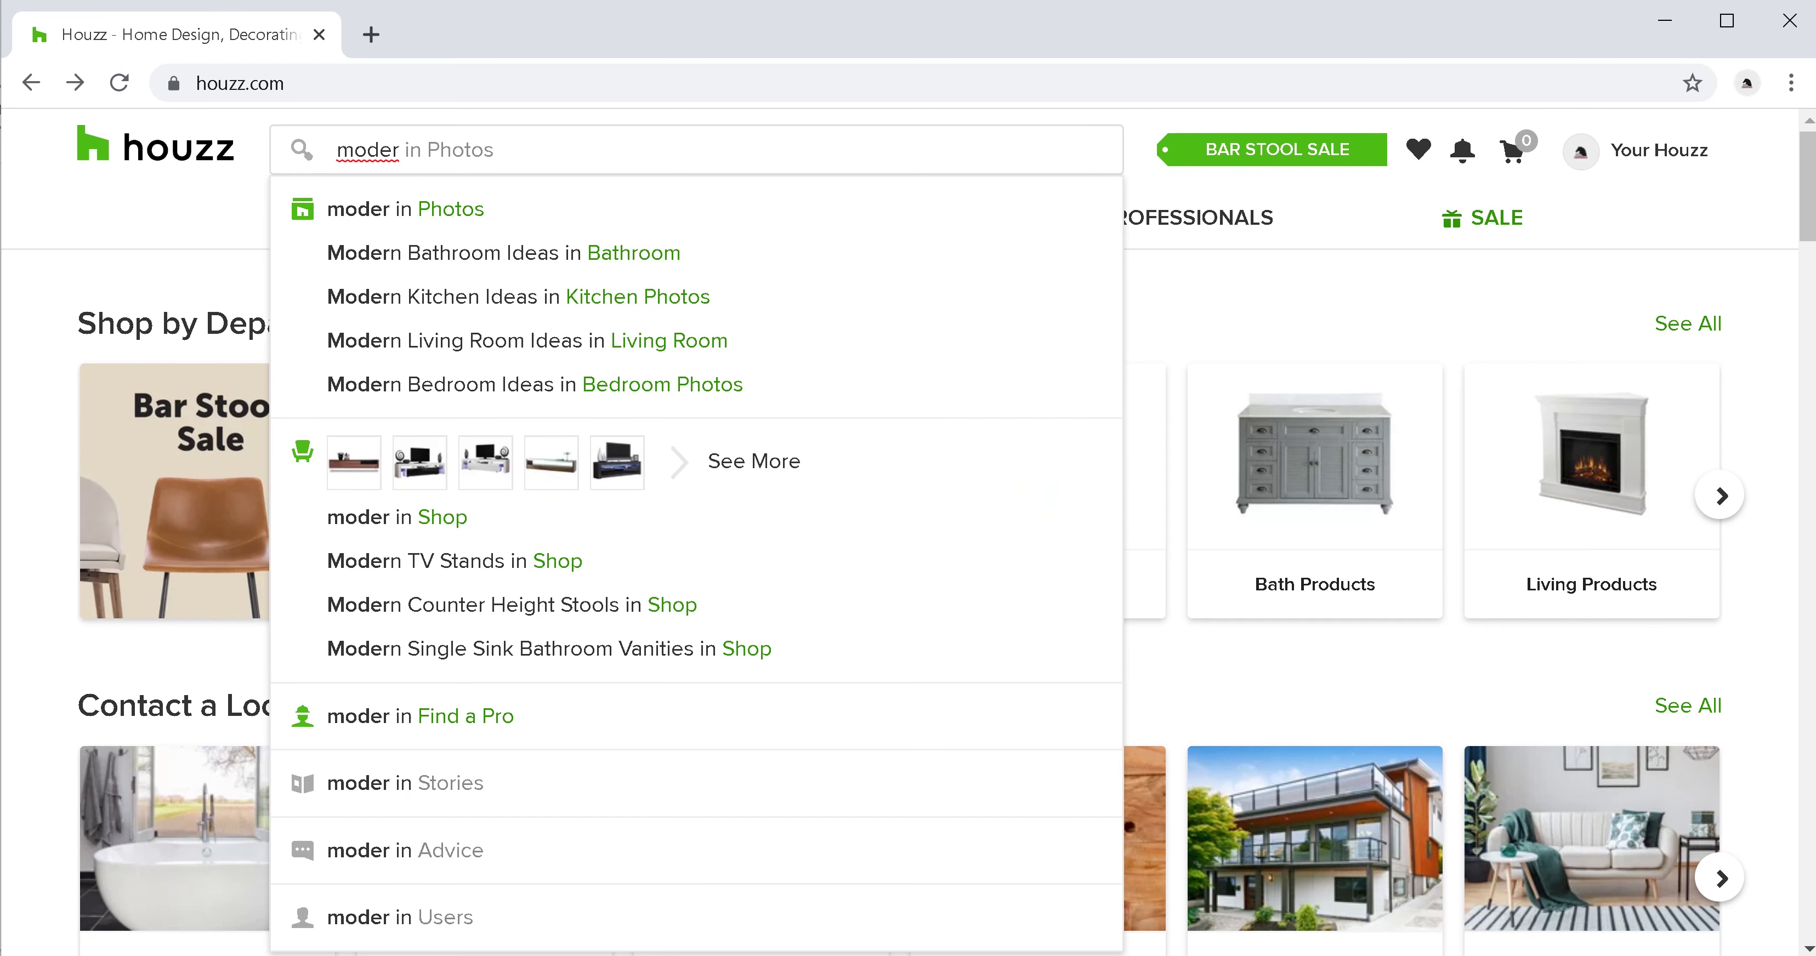
text(n)
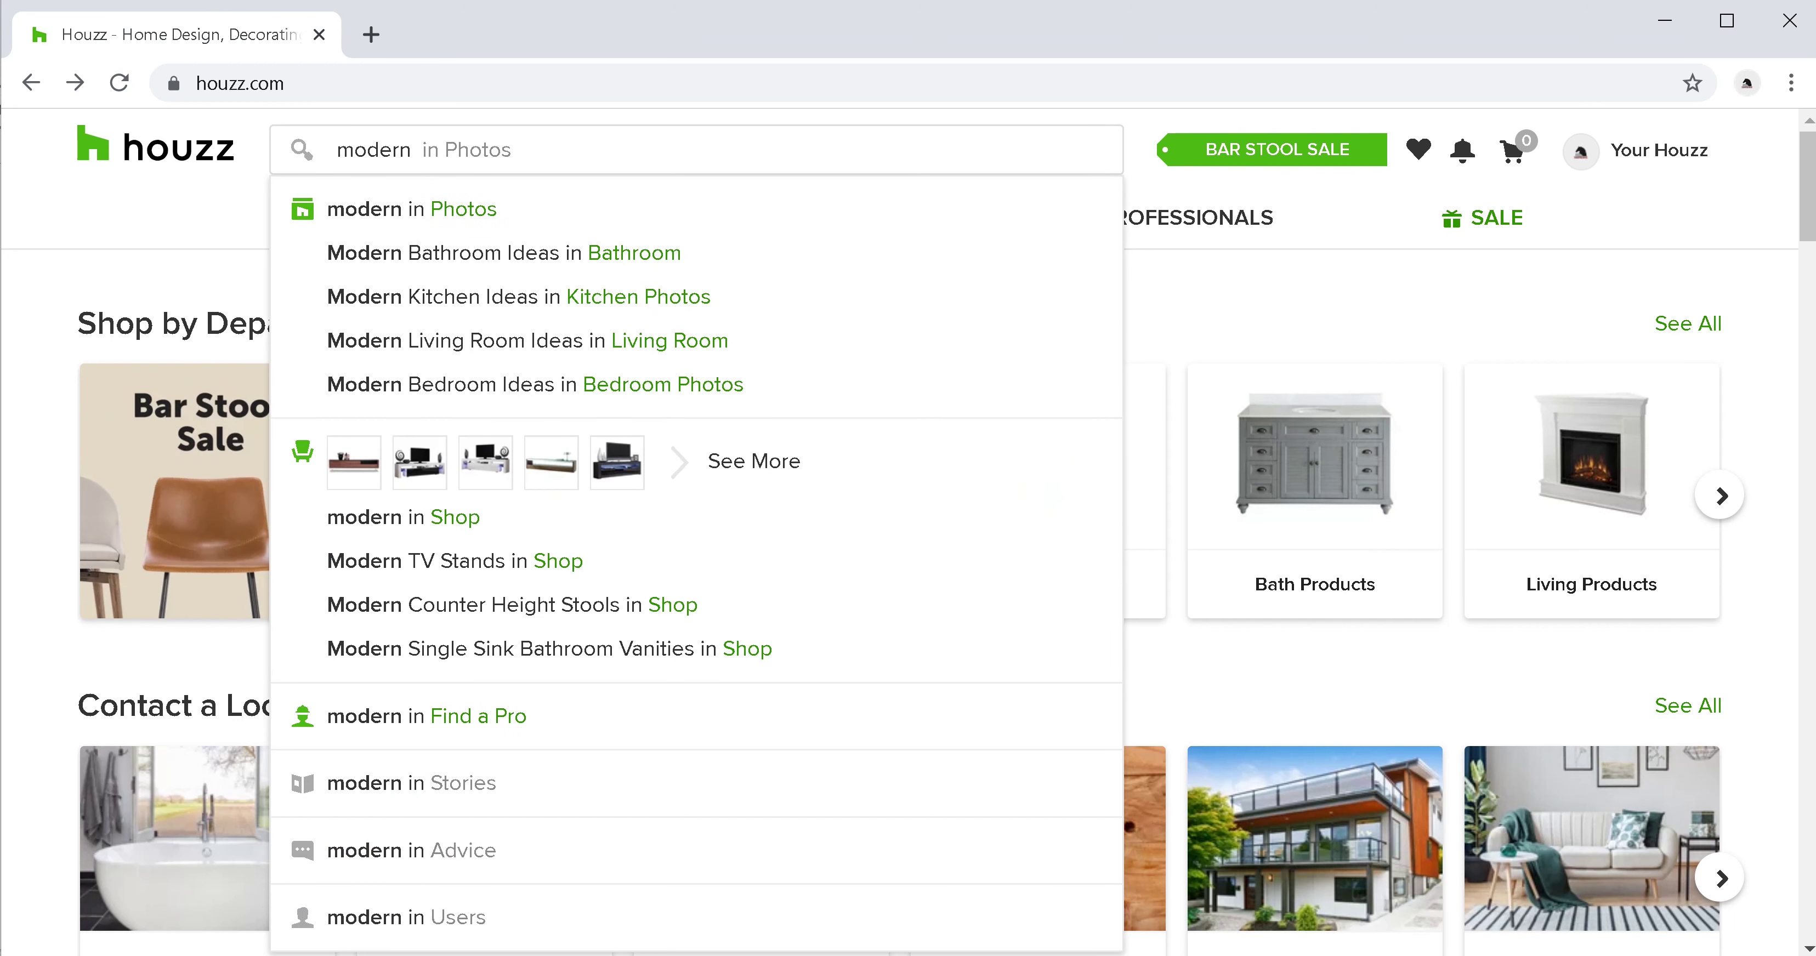
text( kitchen)
key(Return)
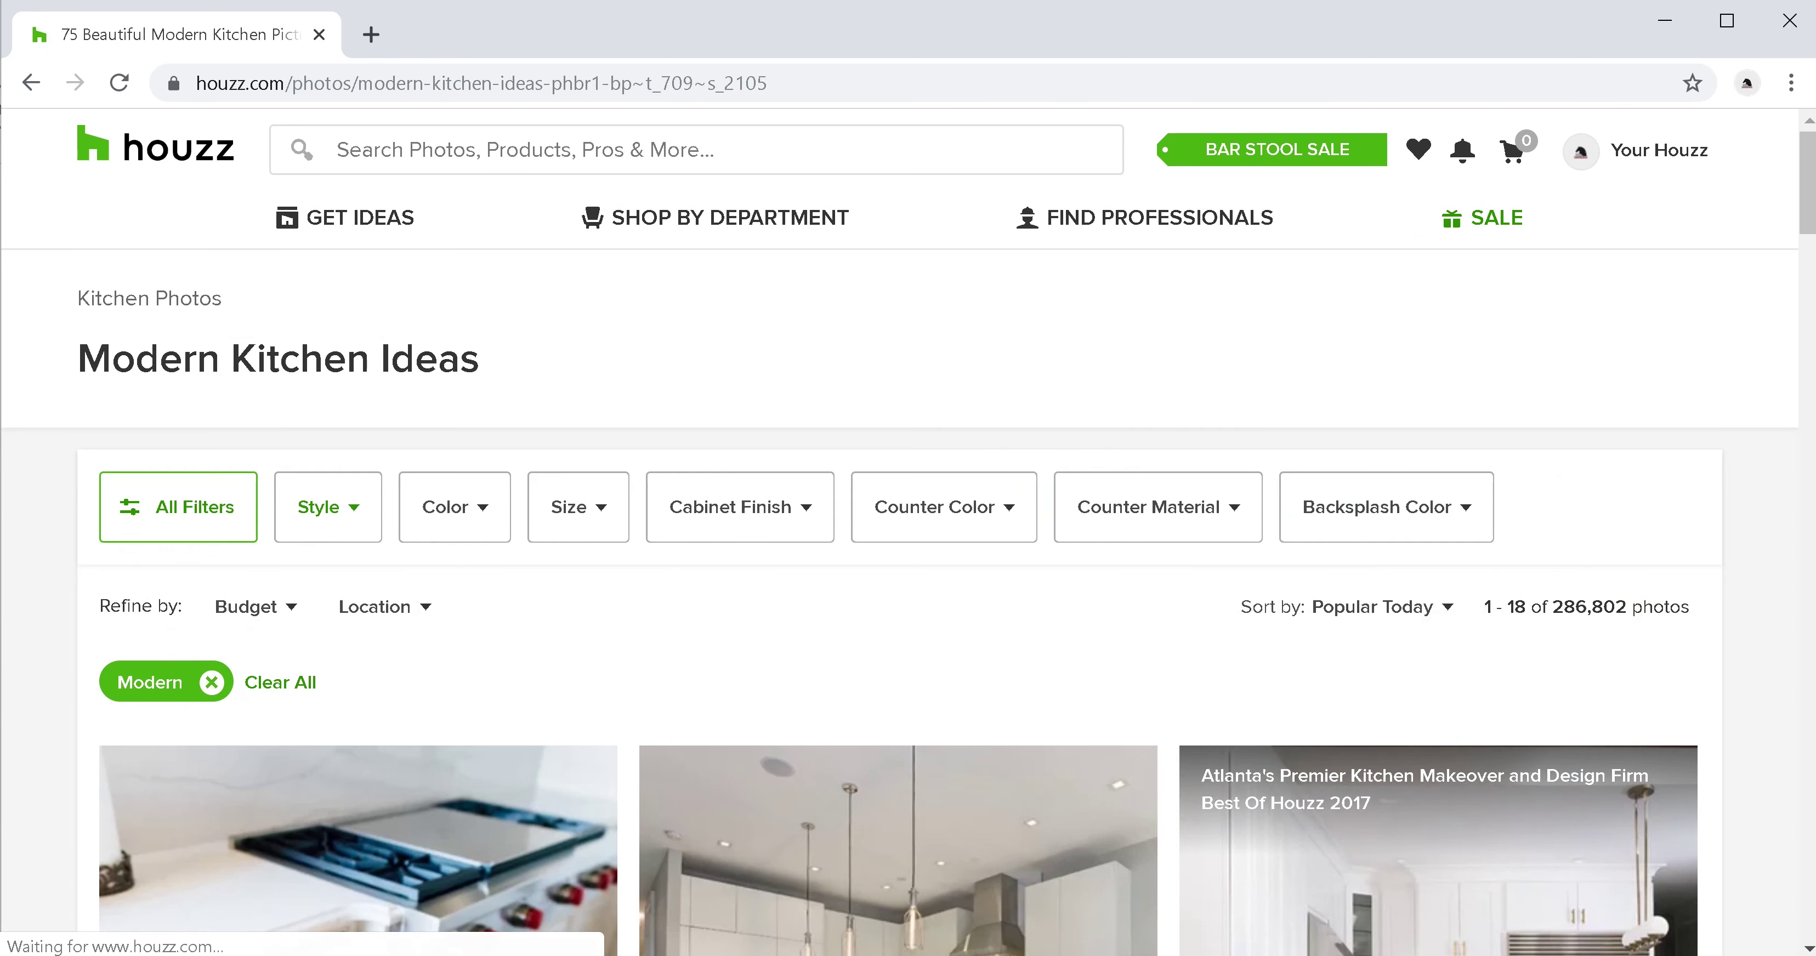
Save the Pine Manor Residence photo from the Modern Kitchen Ideas results to the Modern Kitchen Idea ideabook with the note "Nice beverage center"
scroll(908, 564, down, 5)
scroll(908, 564, down, 11)
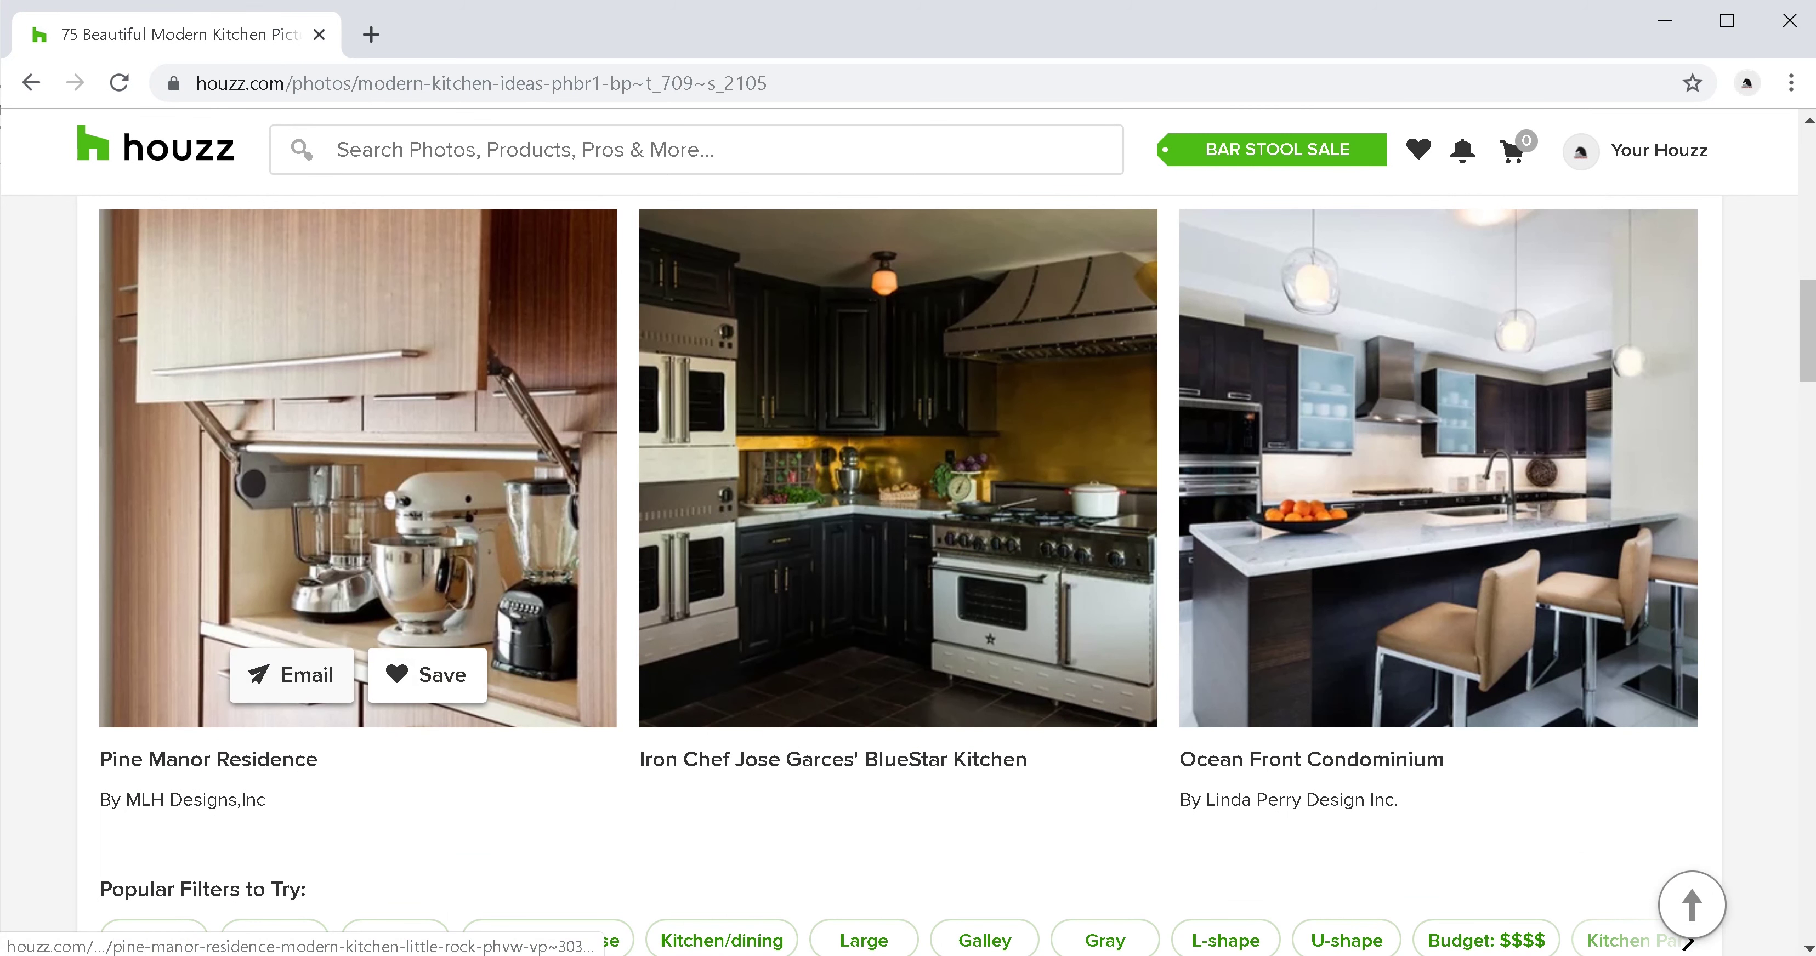
click(426, 675)
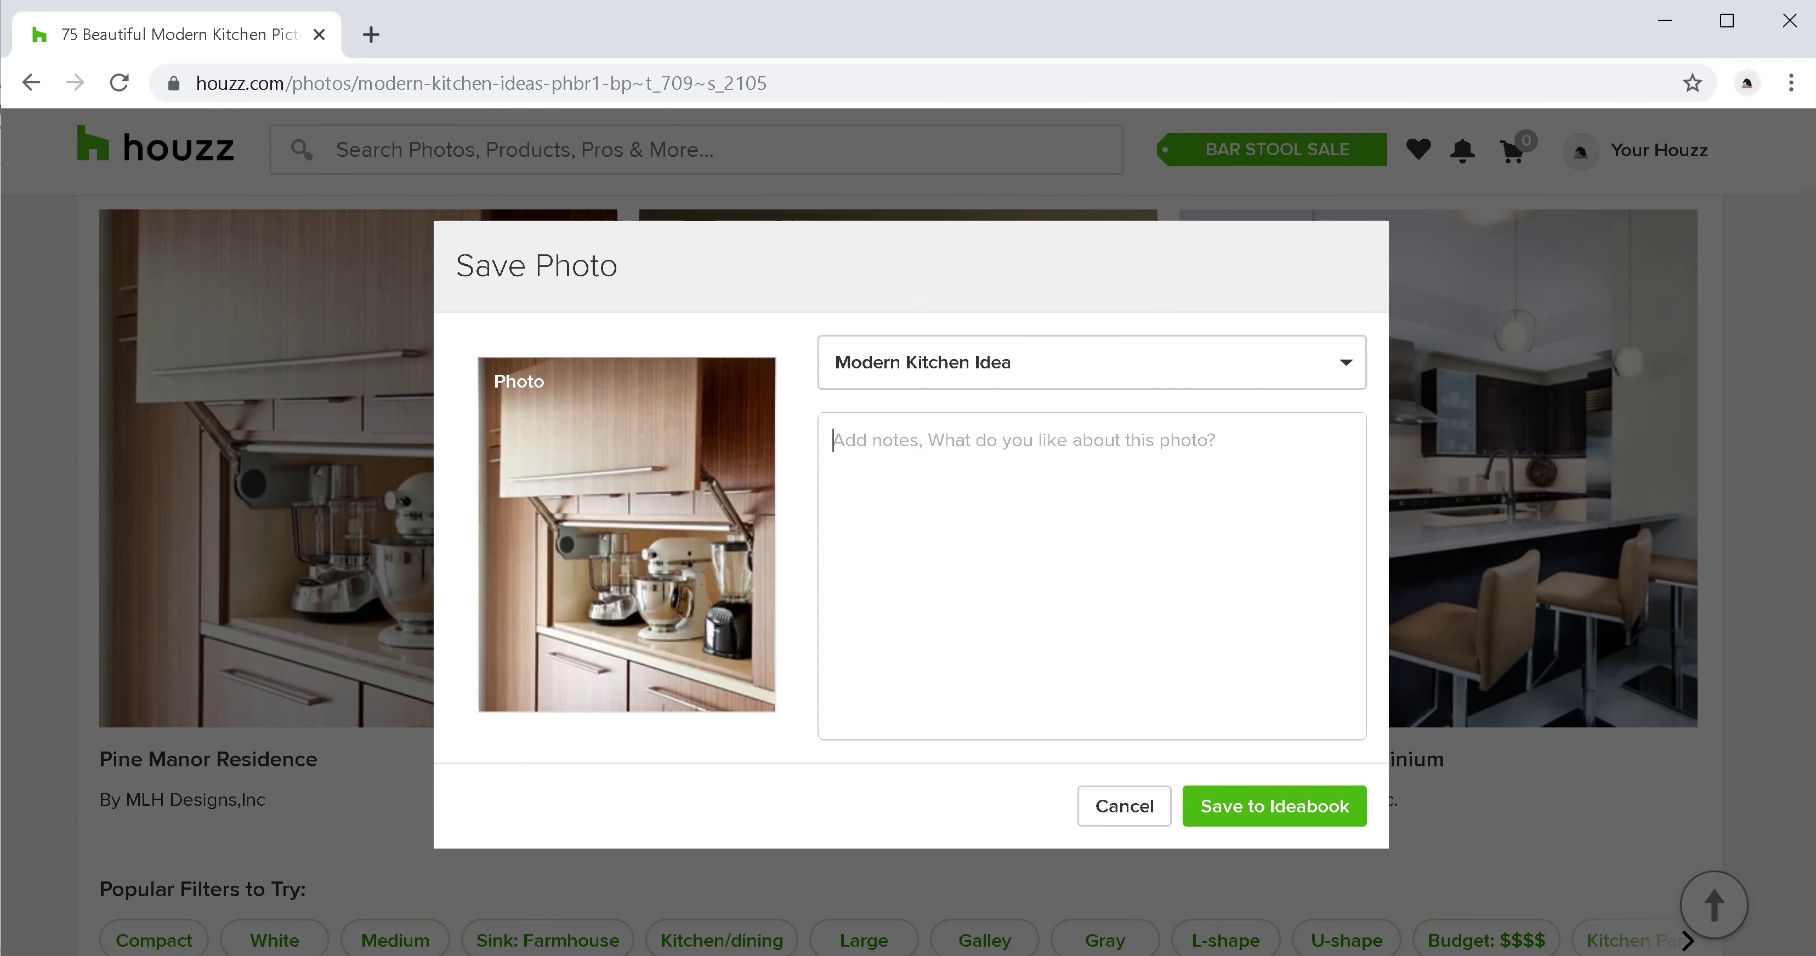
text(Nice be)
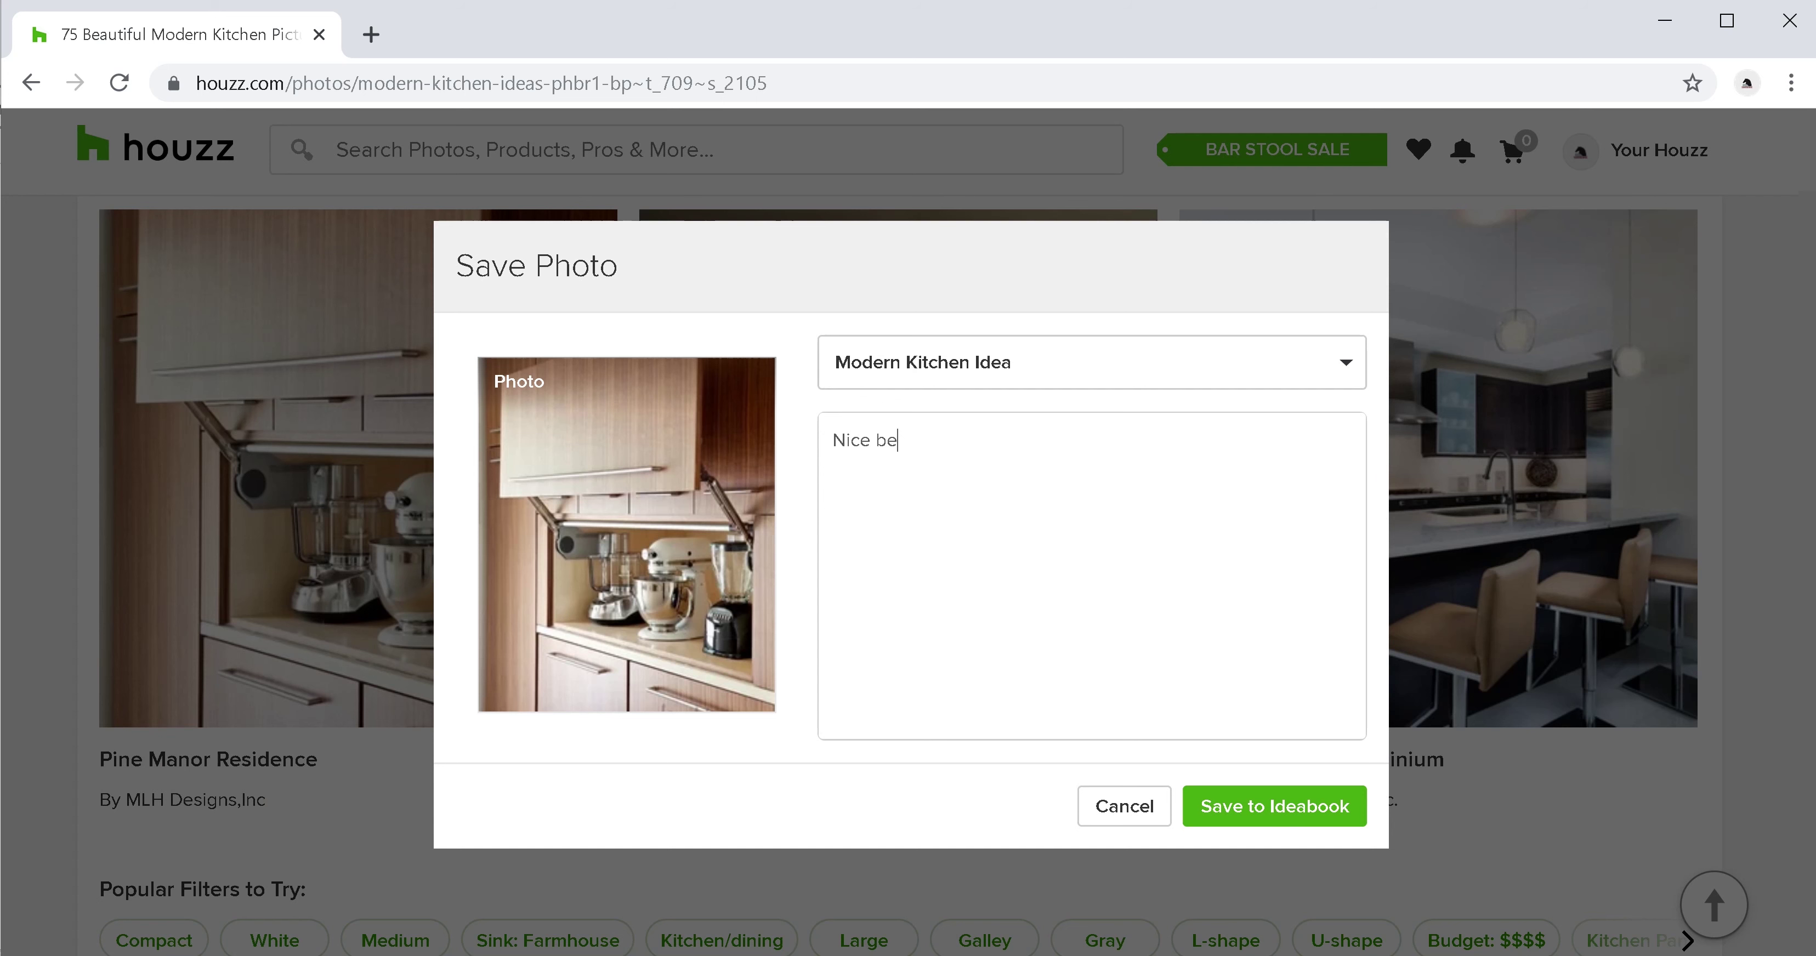
text(verage venter)
key(BackSpace)
key(BackSpace)
key(BackSpace)
key(BackSpace)
key(BackSpace)
text(cer)
key(BackSpace)
text(nter)
click(1274, 805)
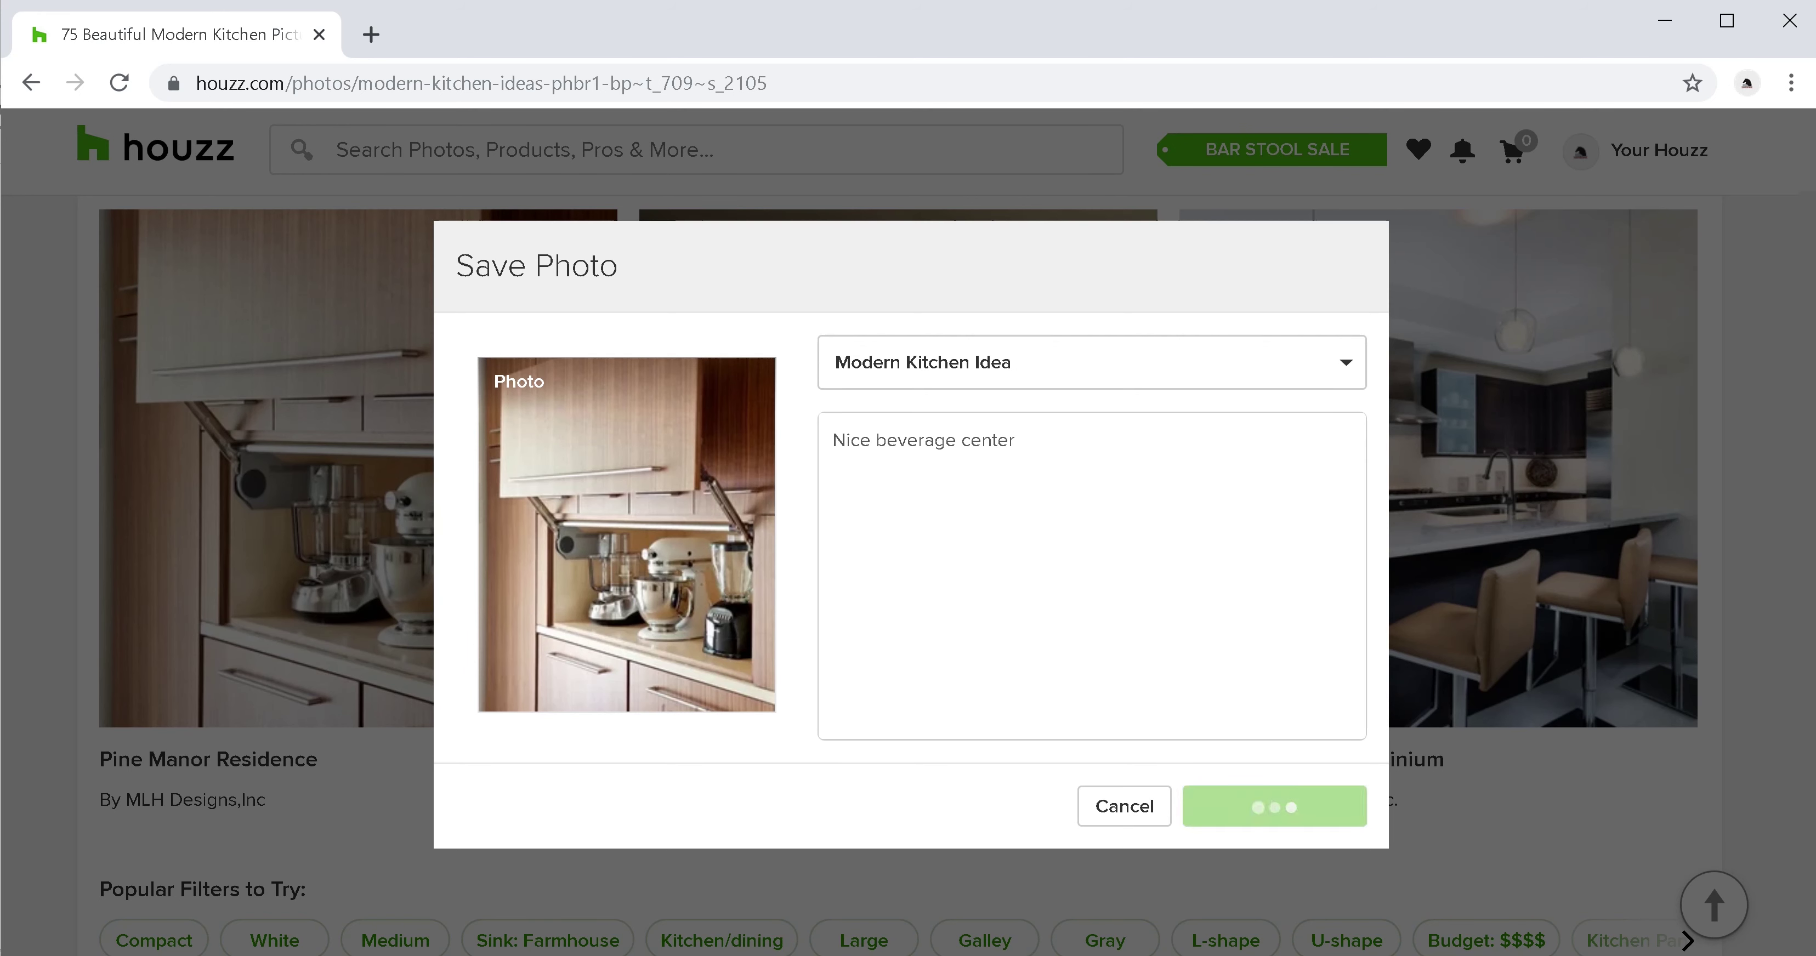
Save the 2017 BONDI VALAIS photo to the Modern Kitchen Idea ideabook with the note "Nice clean lines"
scroll(908, 575, down, 8)
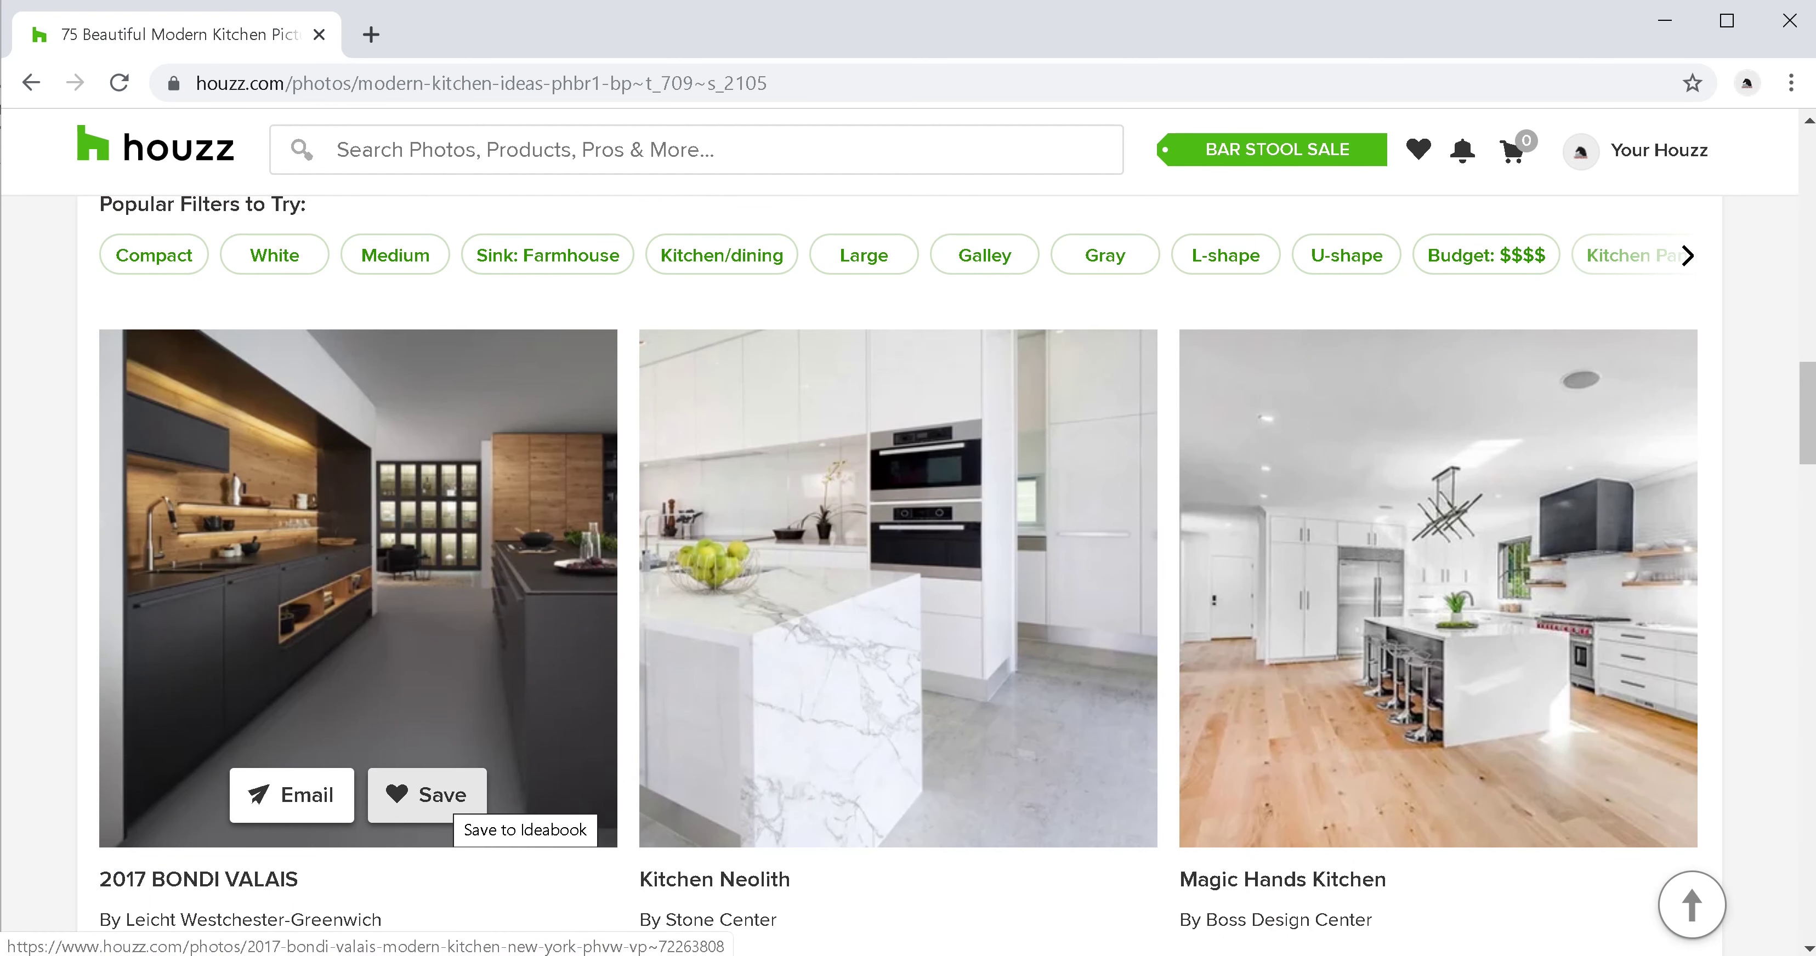
click(451, 800)
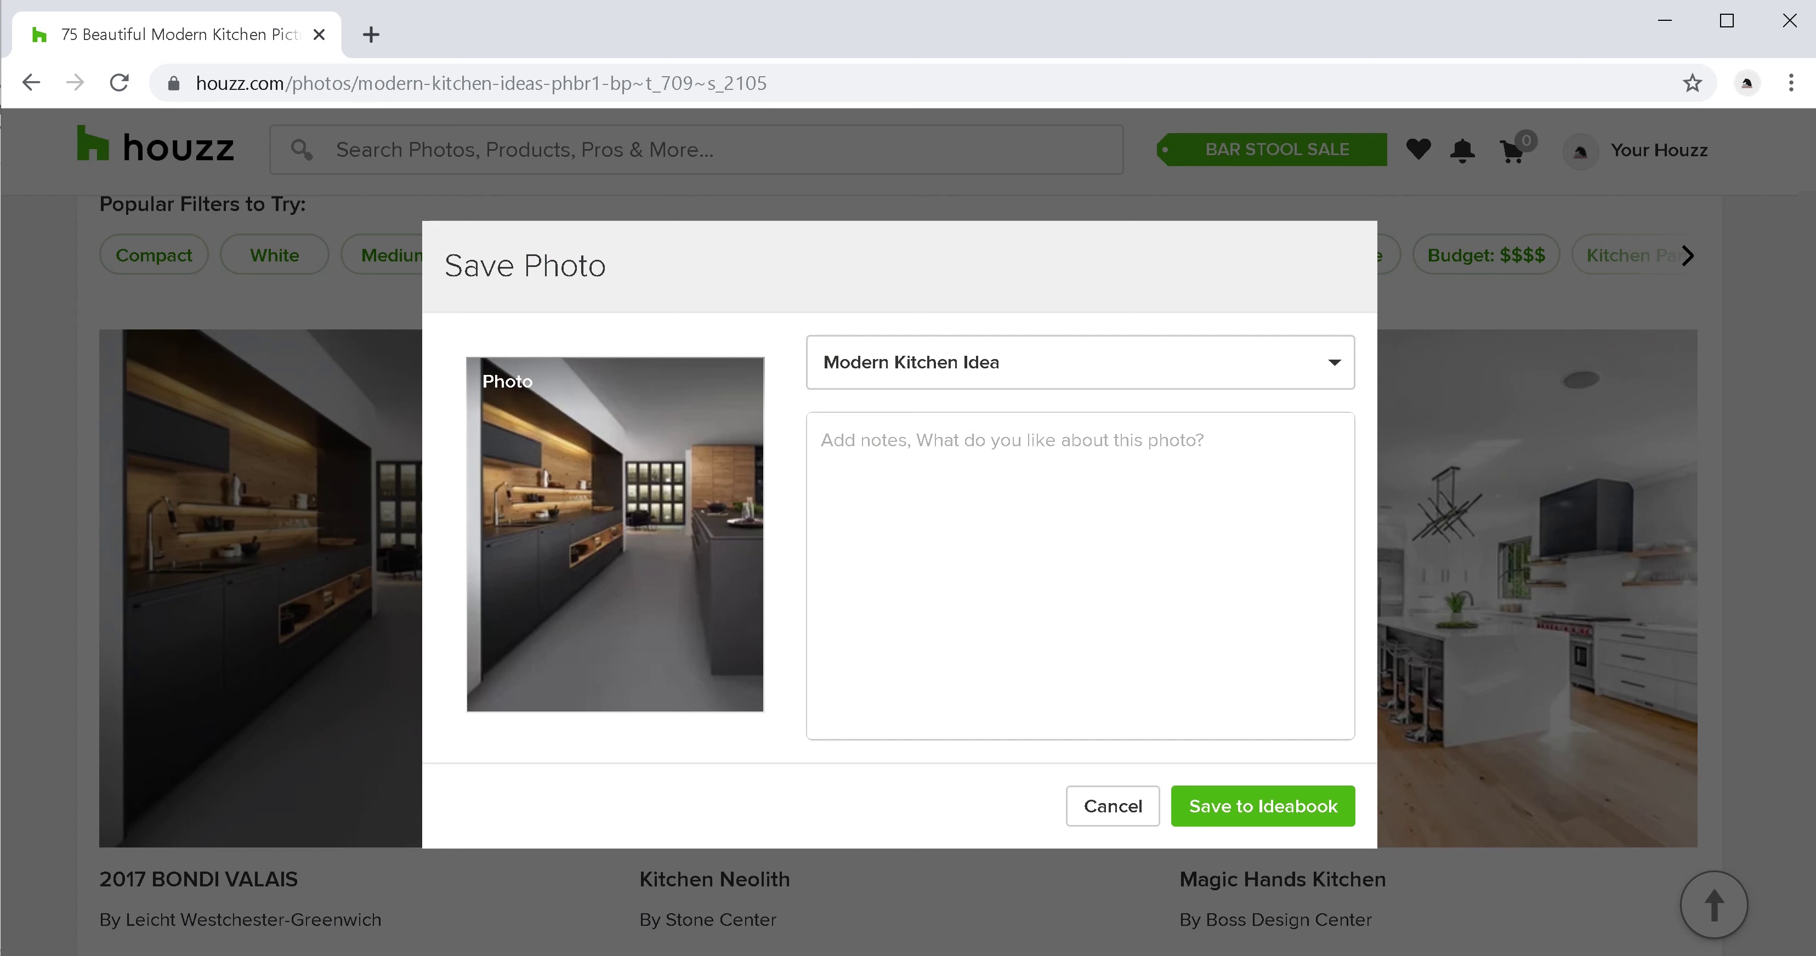
text(Nice clean l)
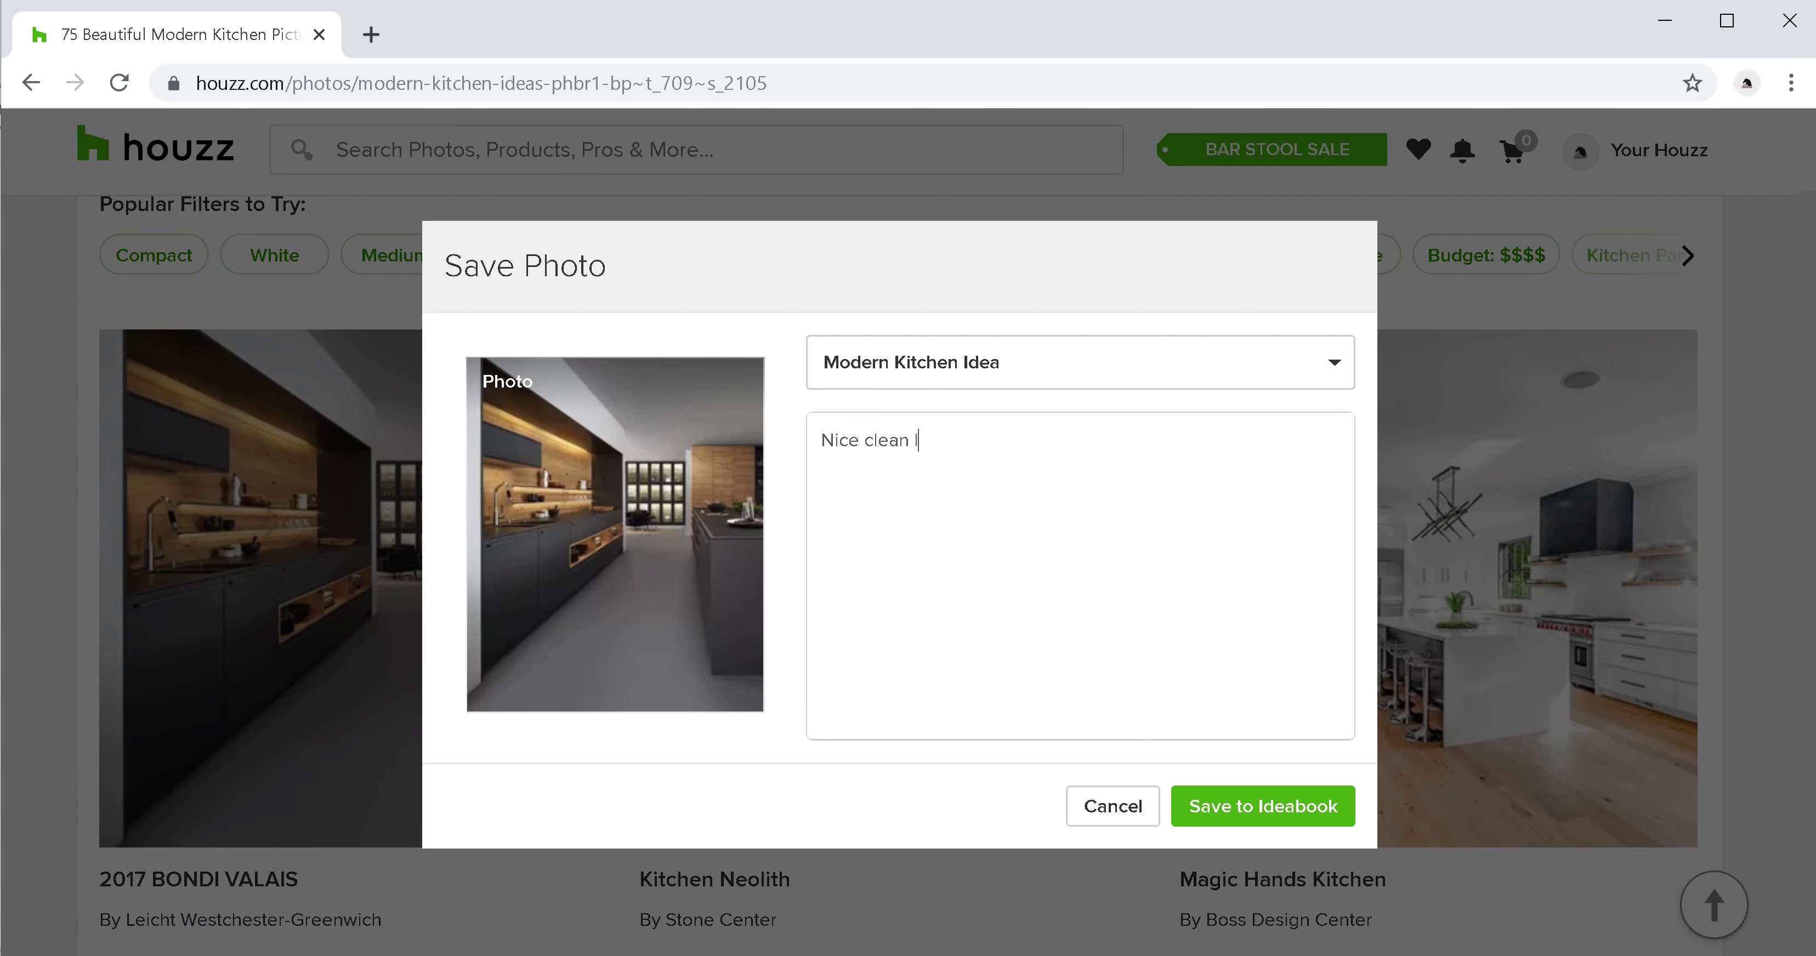
text(ines)
click(1262, 806)
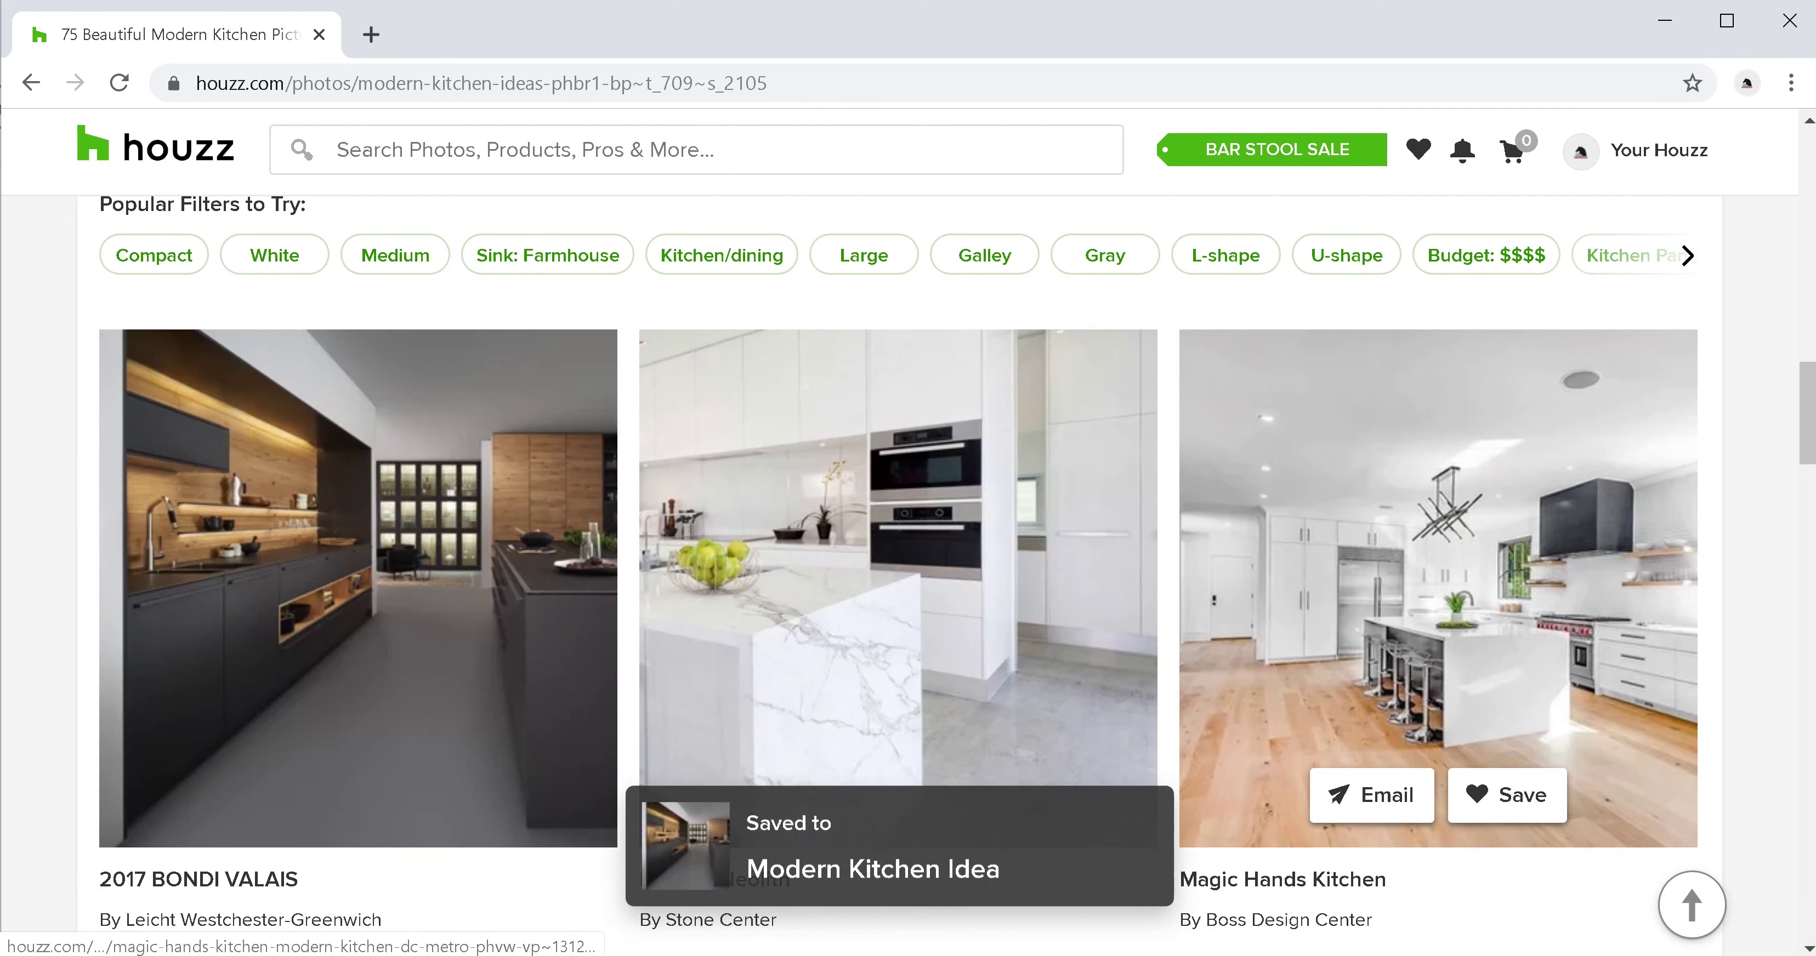
Open the Modern Kitchen Idea ideabook from the account's own profile and review the saved photos with their notes
scroll(1438, 634, down, 5)
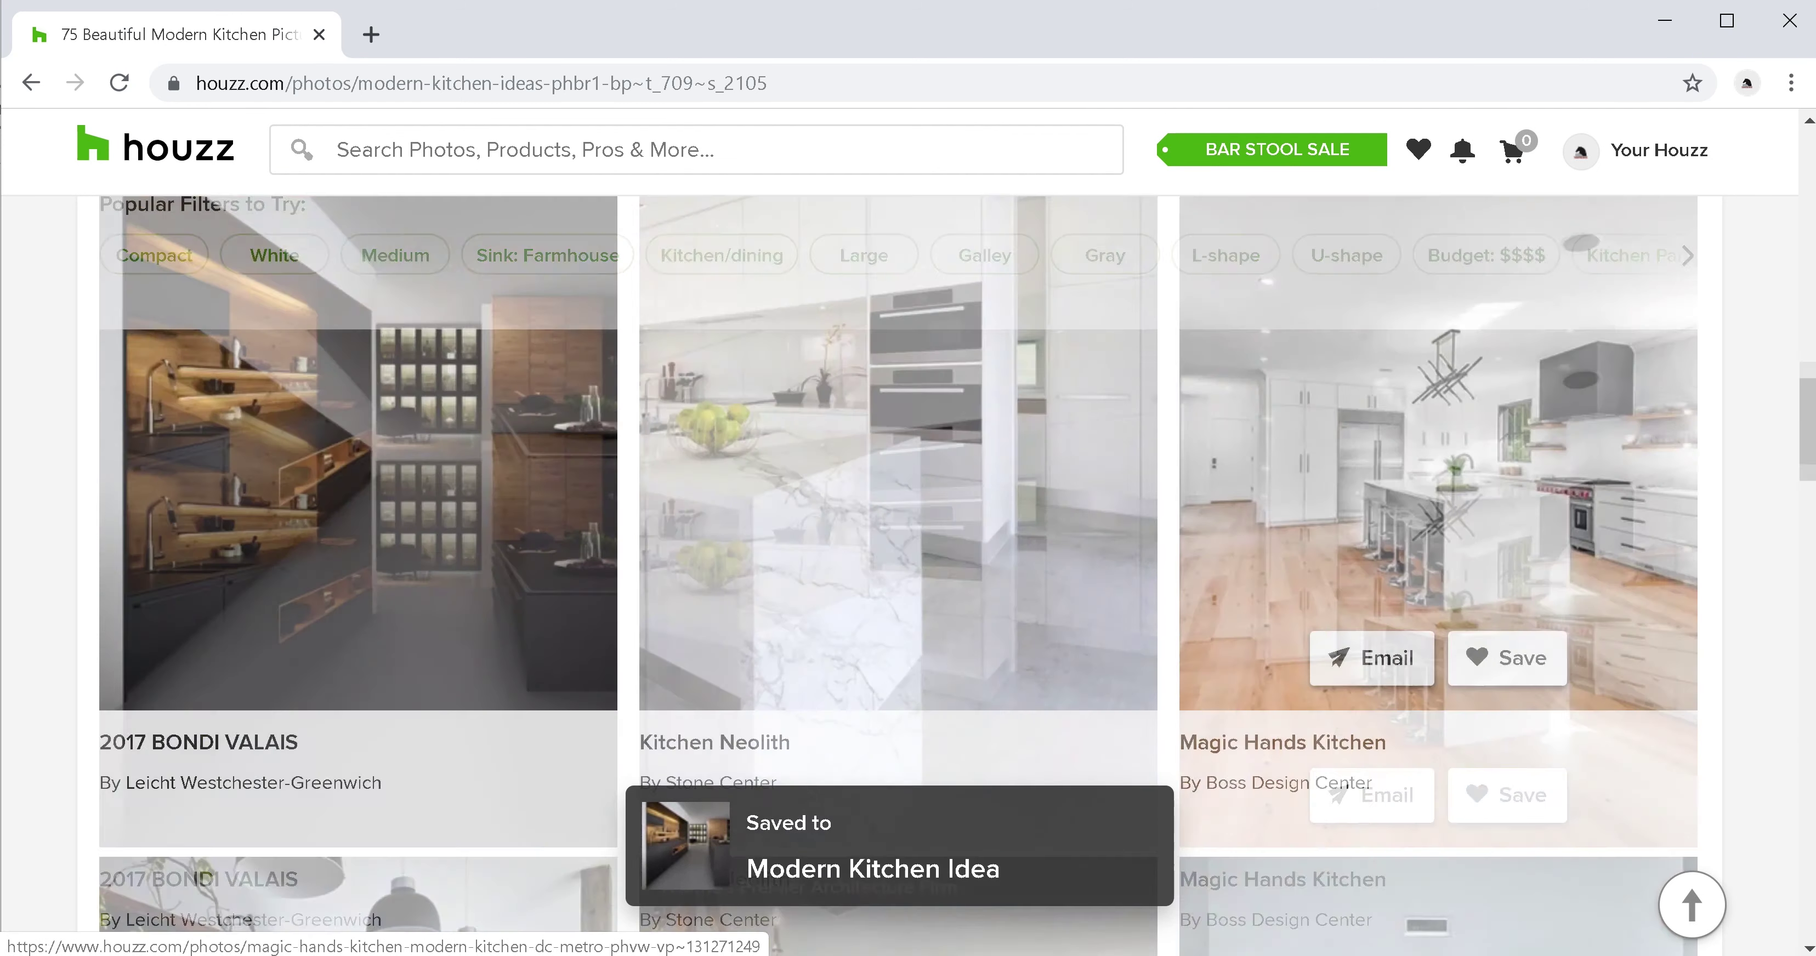
scroll(1438, 635, up, 5)
scroll(1438, 635, down, 15)
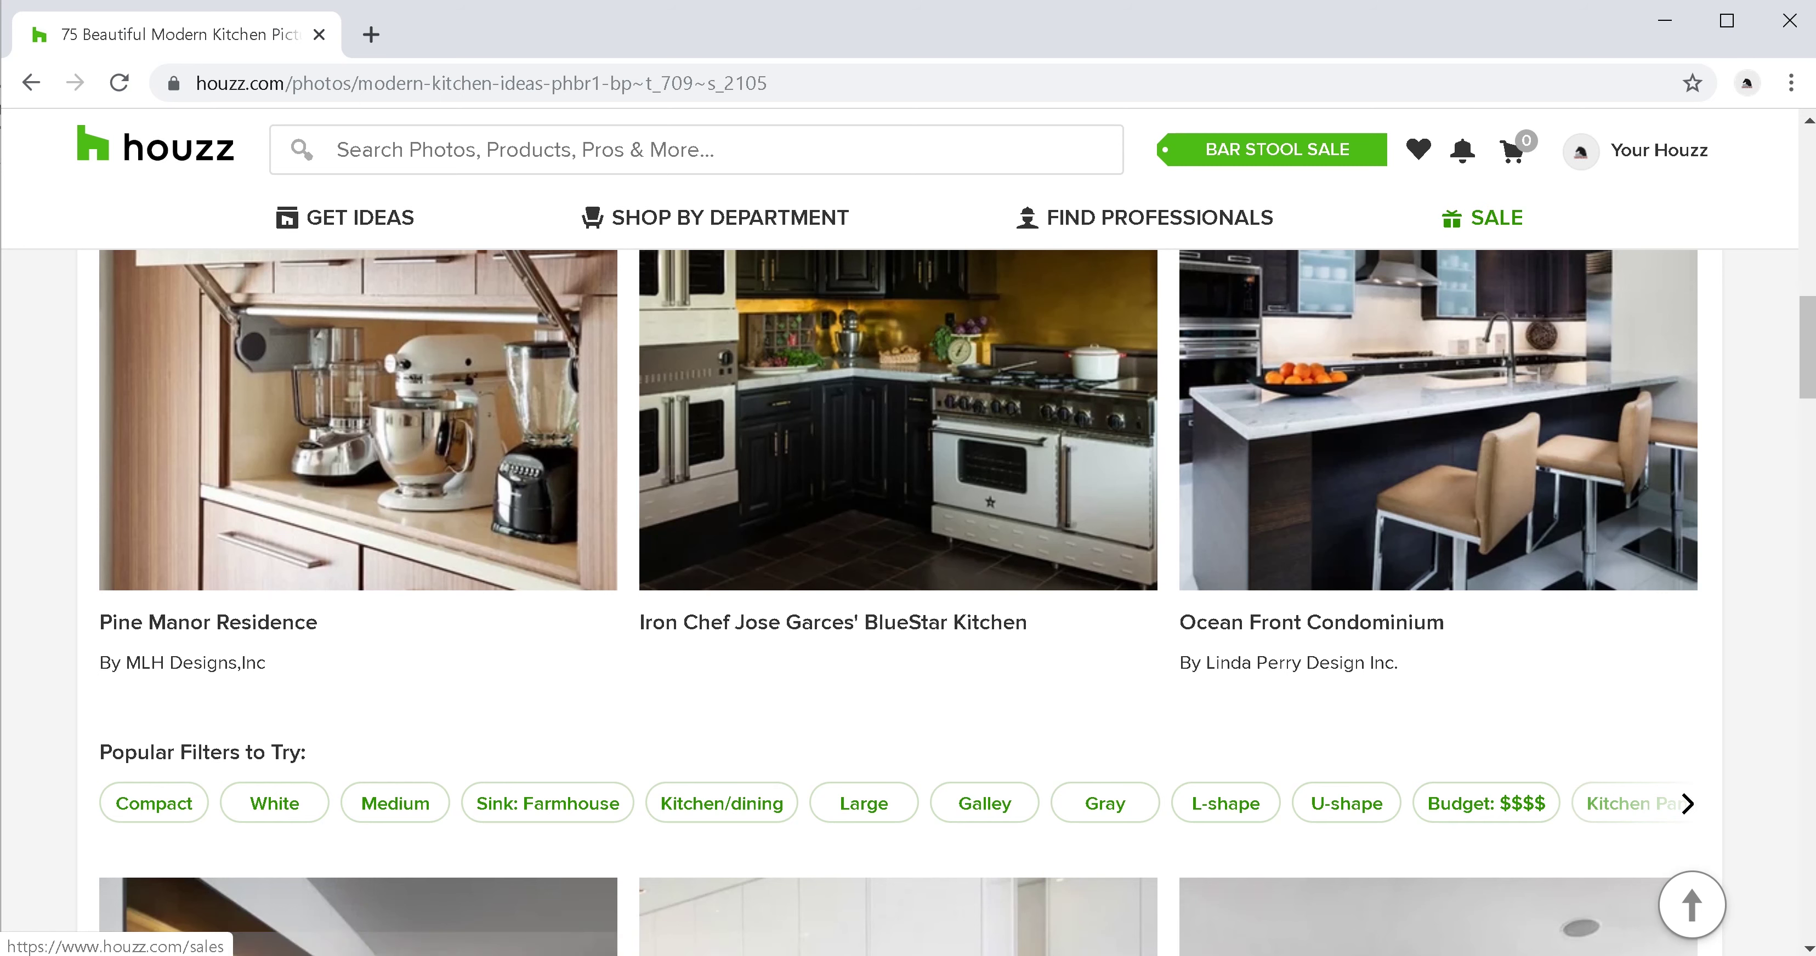
click(1650, 150)
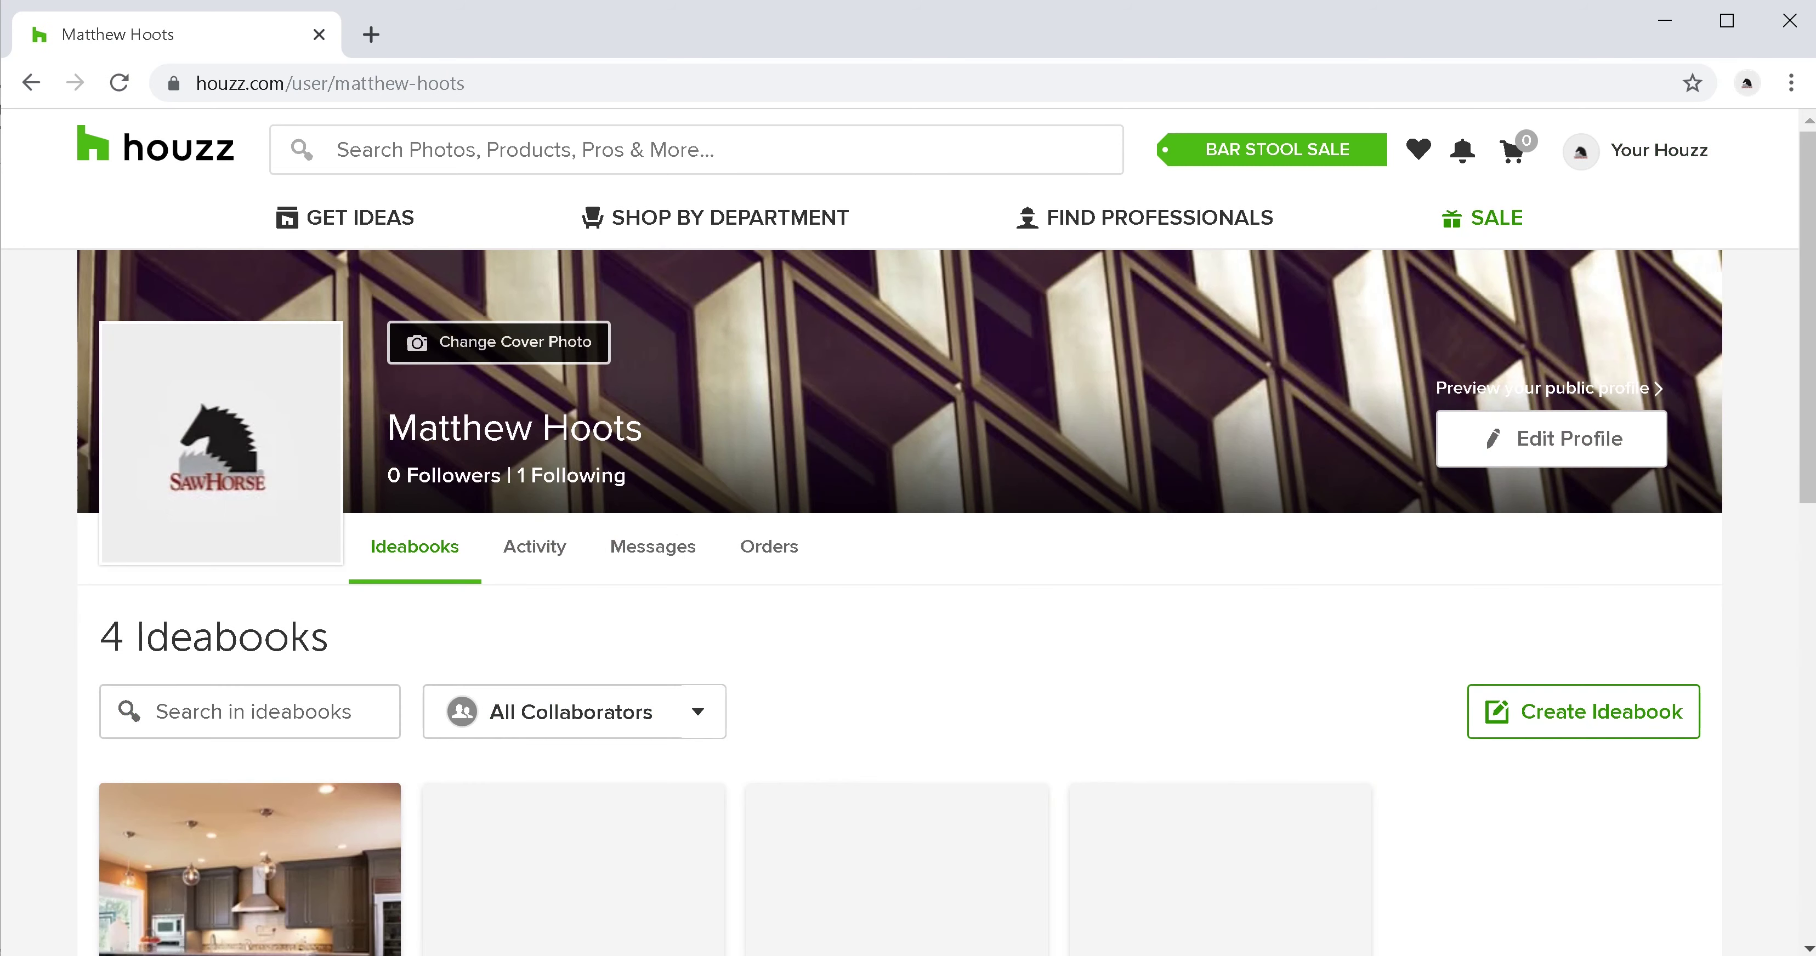
scroll(246, 698, down, 4)
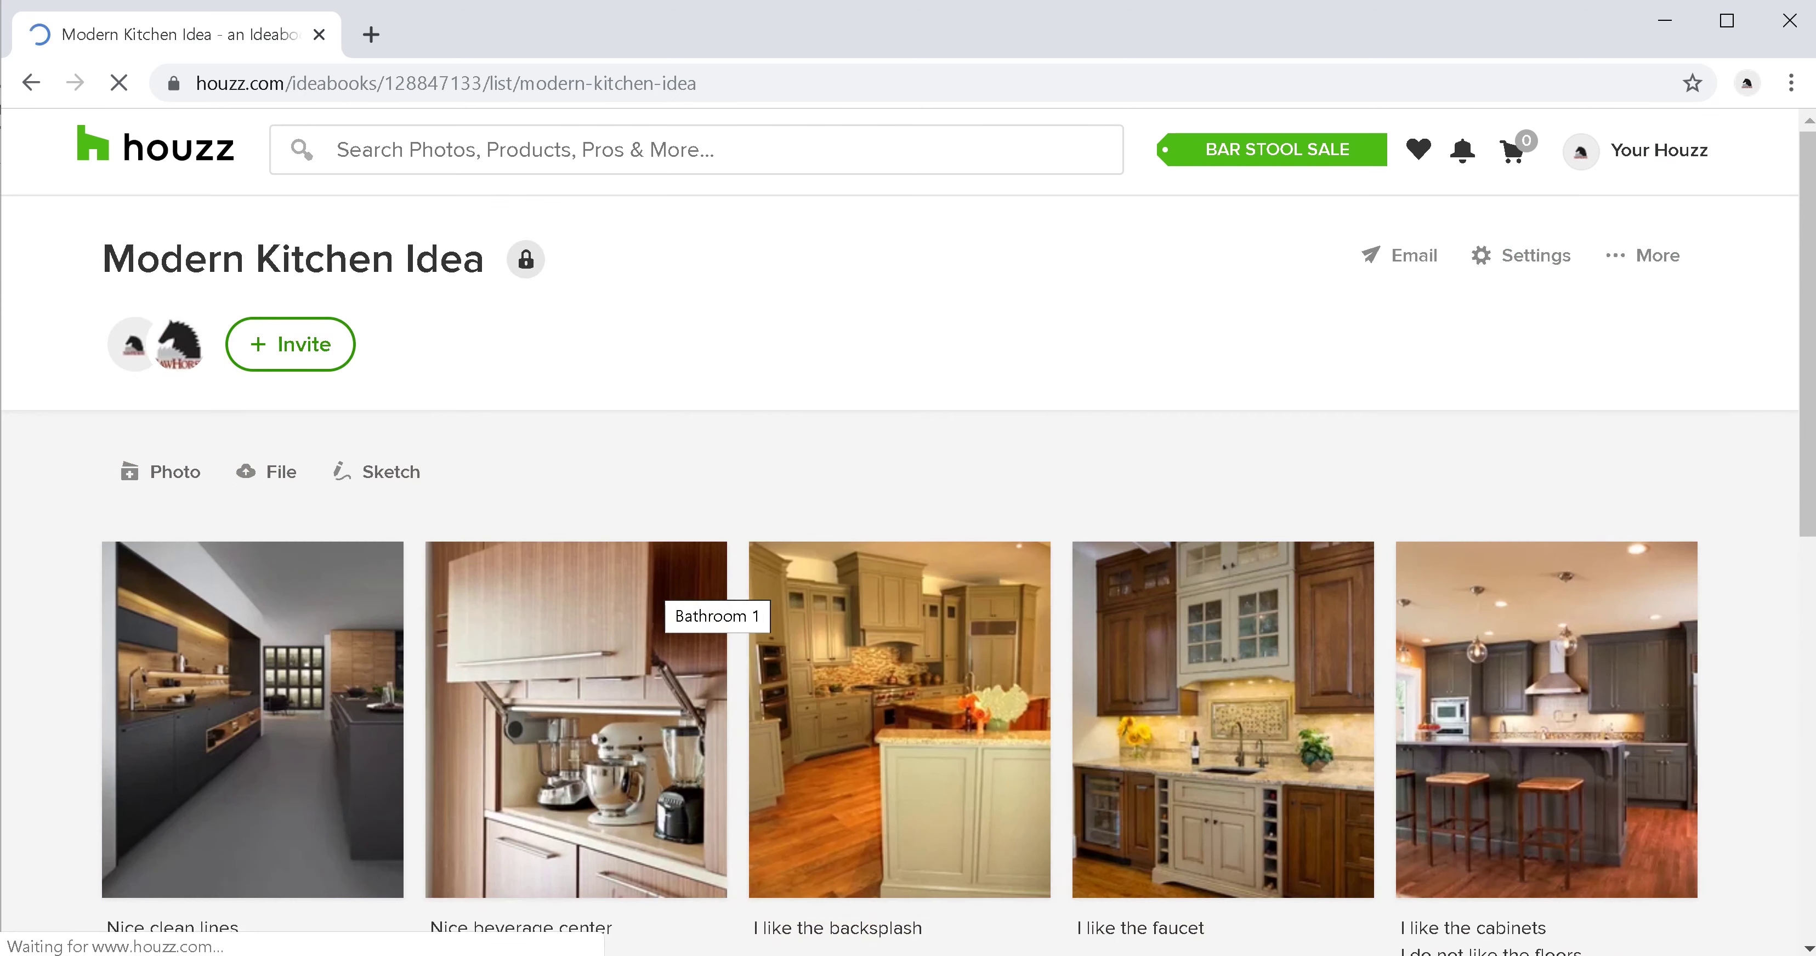
scroll(705, 599, down, 3)
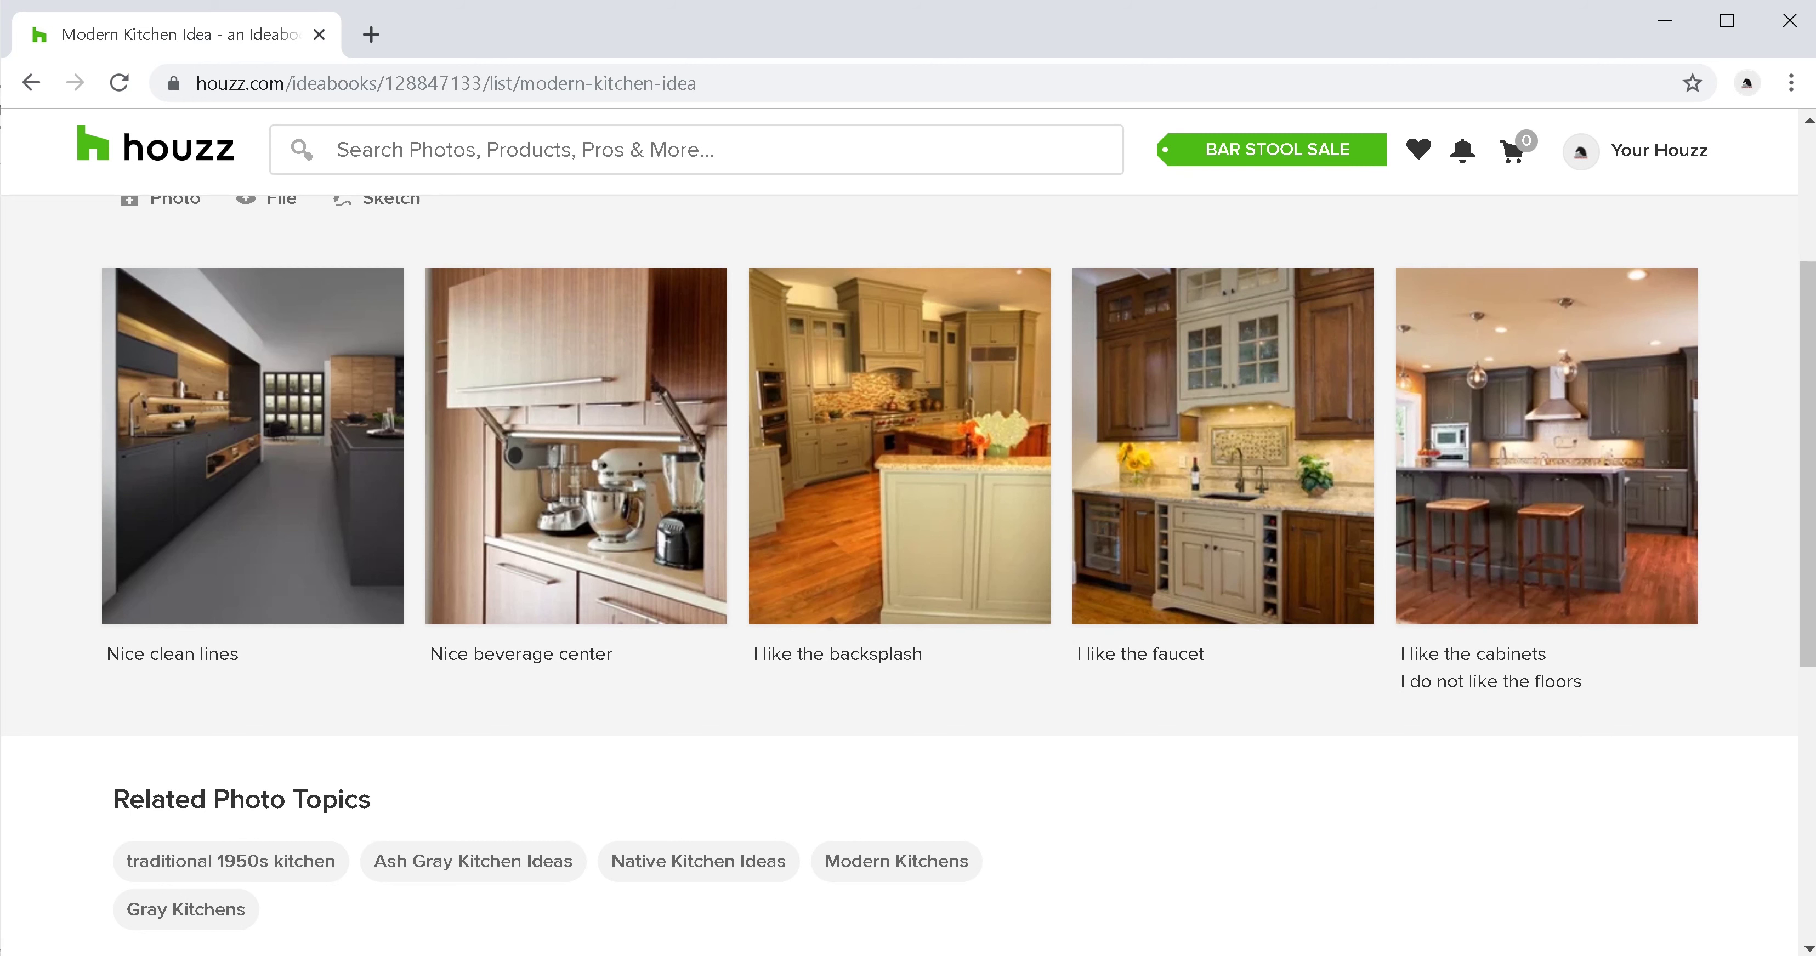
scroll(908, 493, up, 2)
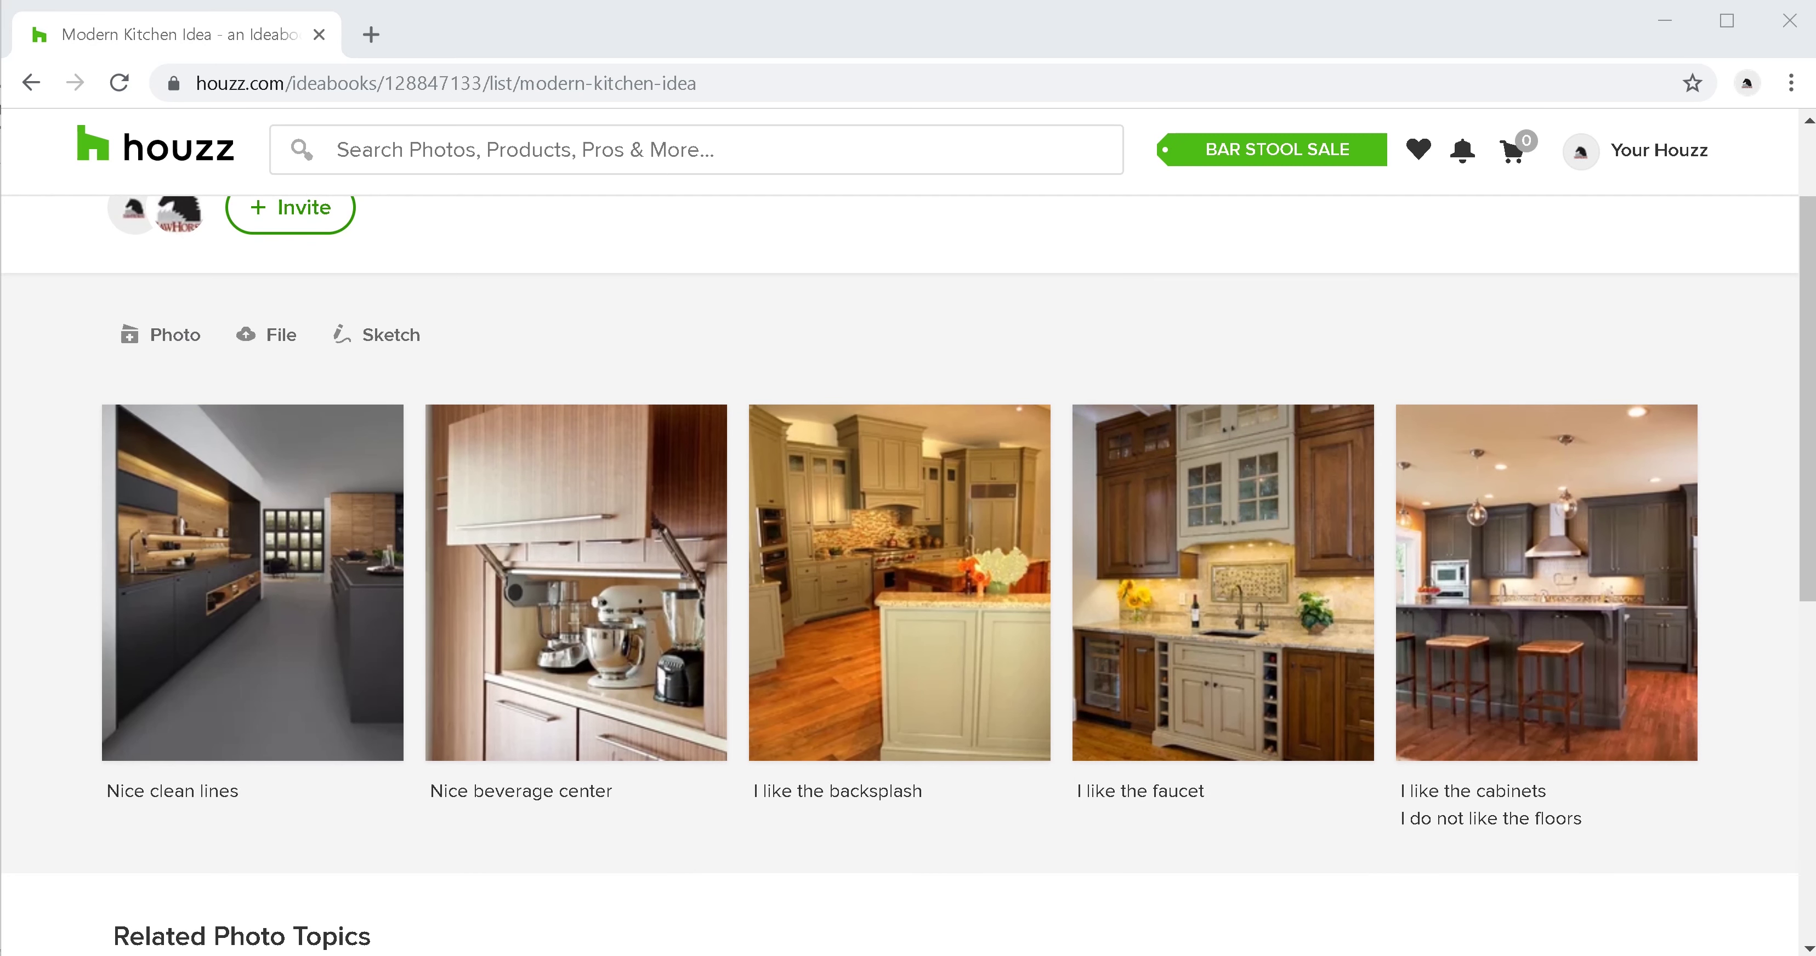